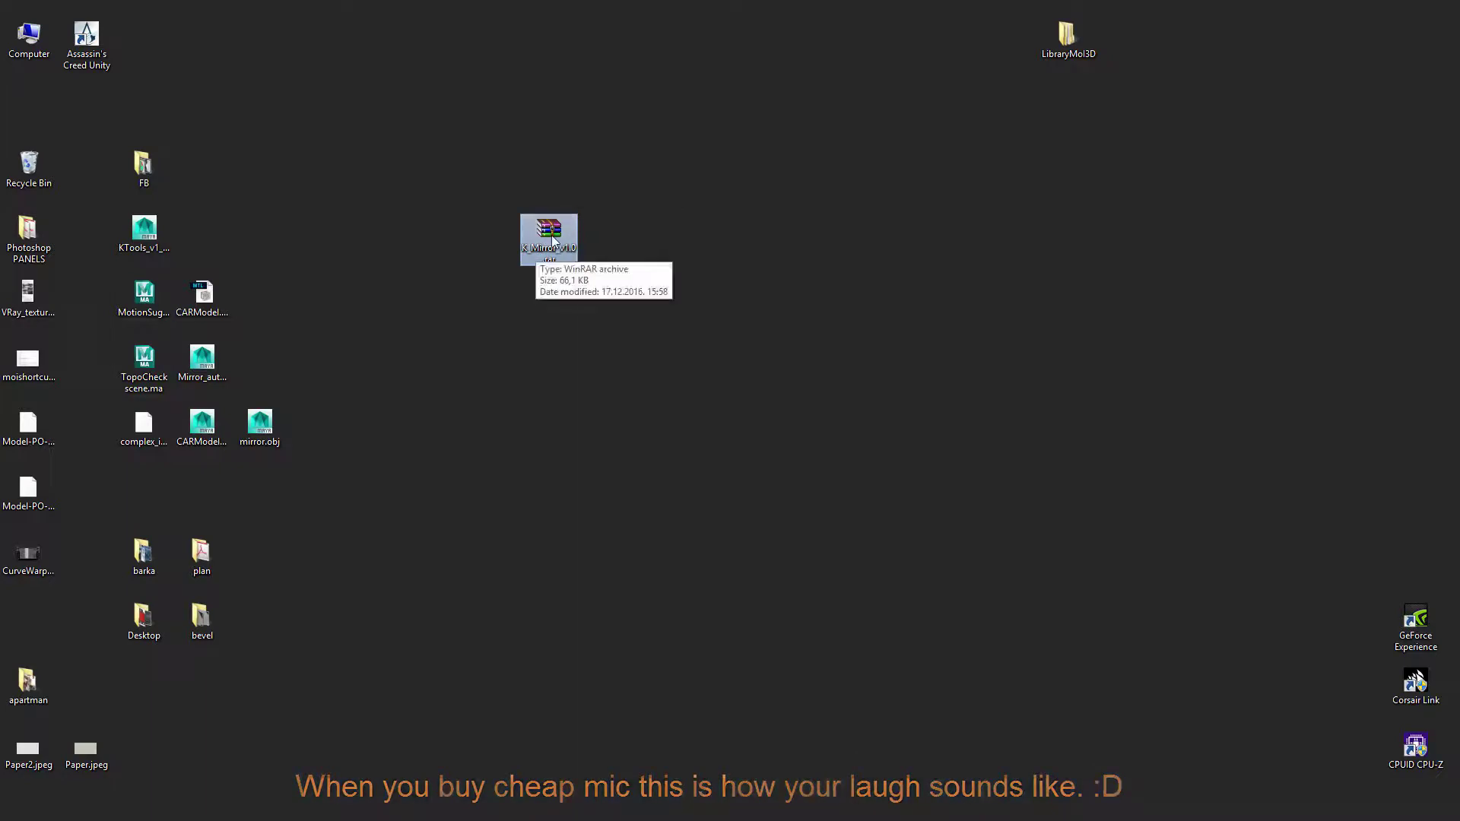
- Extract the K_Mirror_v1.0.rar archive on the desktop into its own folder and open that folder
left_click(516, 262)
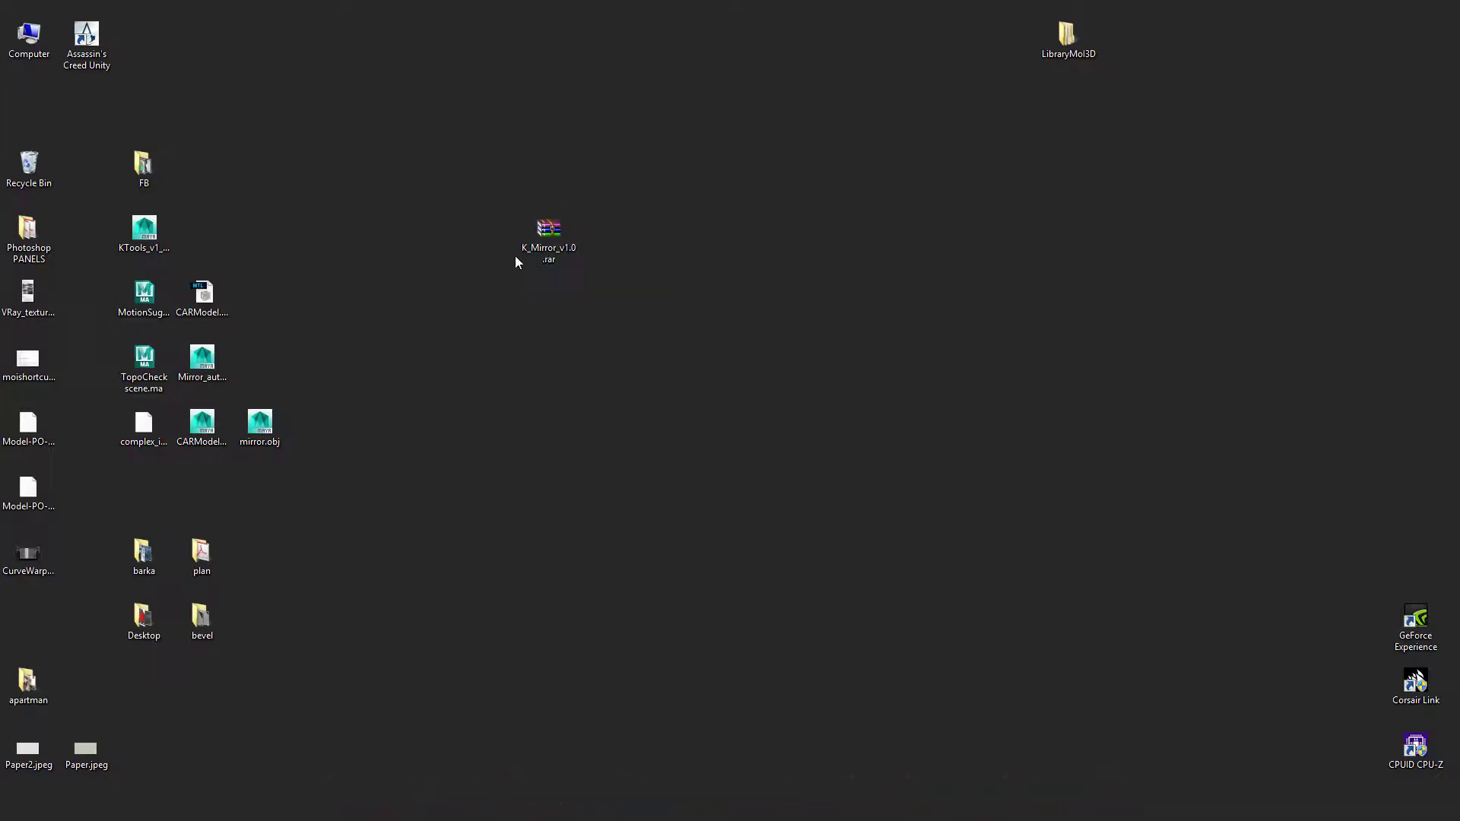
right_click(570, 248)
left_click(659, 308)
left_click_drag(47, 120, 681, 248)
double_click(681, 232)
left_click_drag(435, 134, 698, 55)
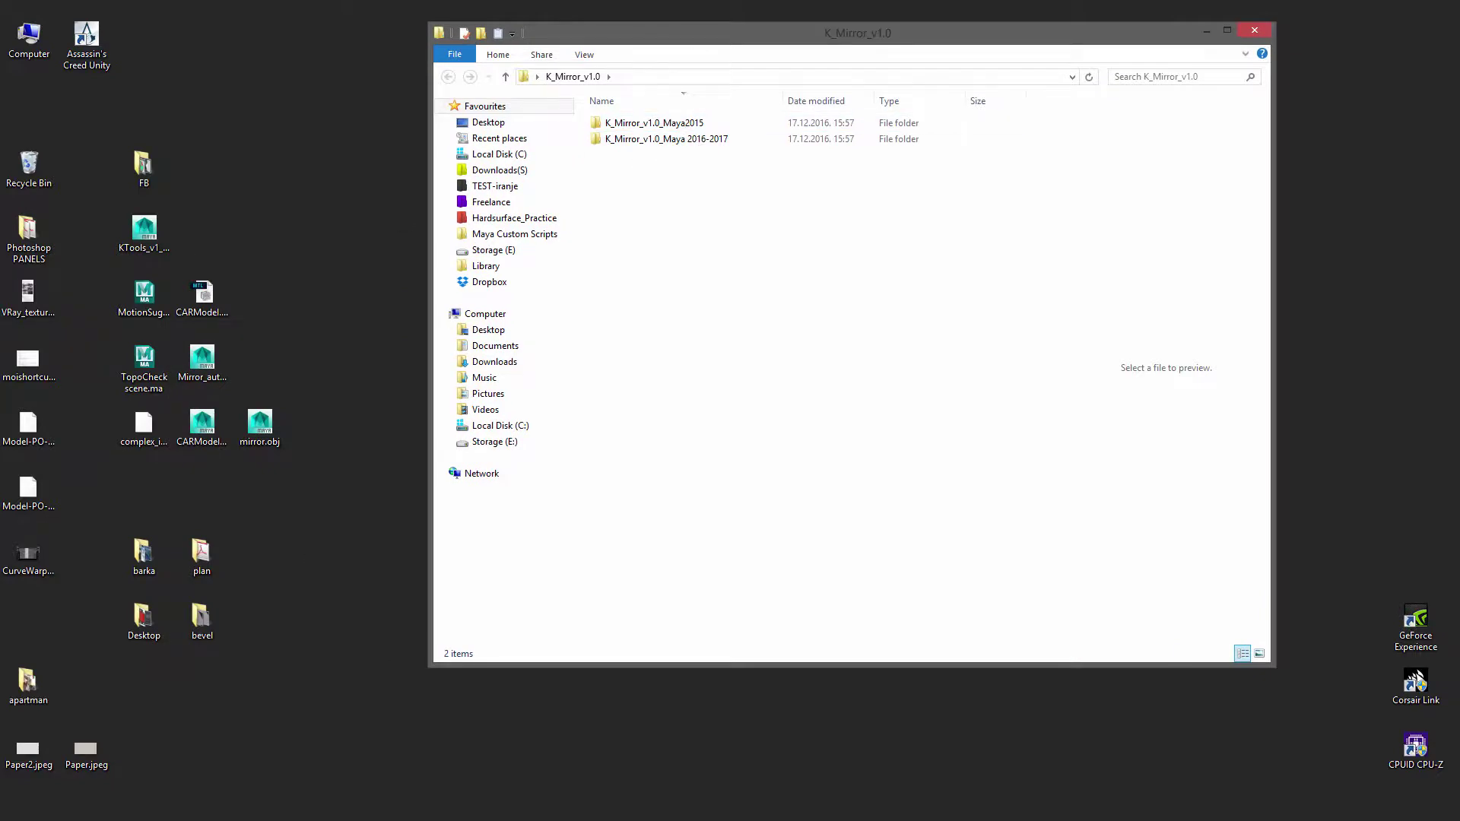
- Switch to the browser and review the Mirror Tool page's supported Maya versions, improvements and notes, then minimize the browser
key("alt+Tab")
scroll(606, 408, "up", 7)
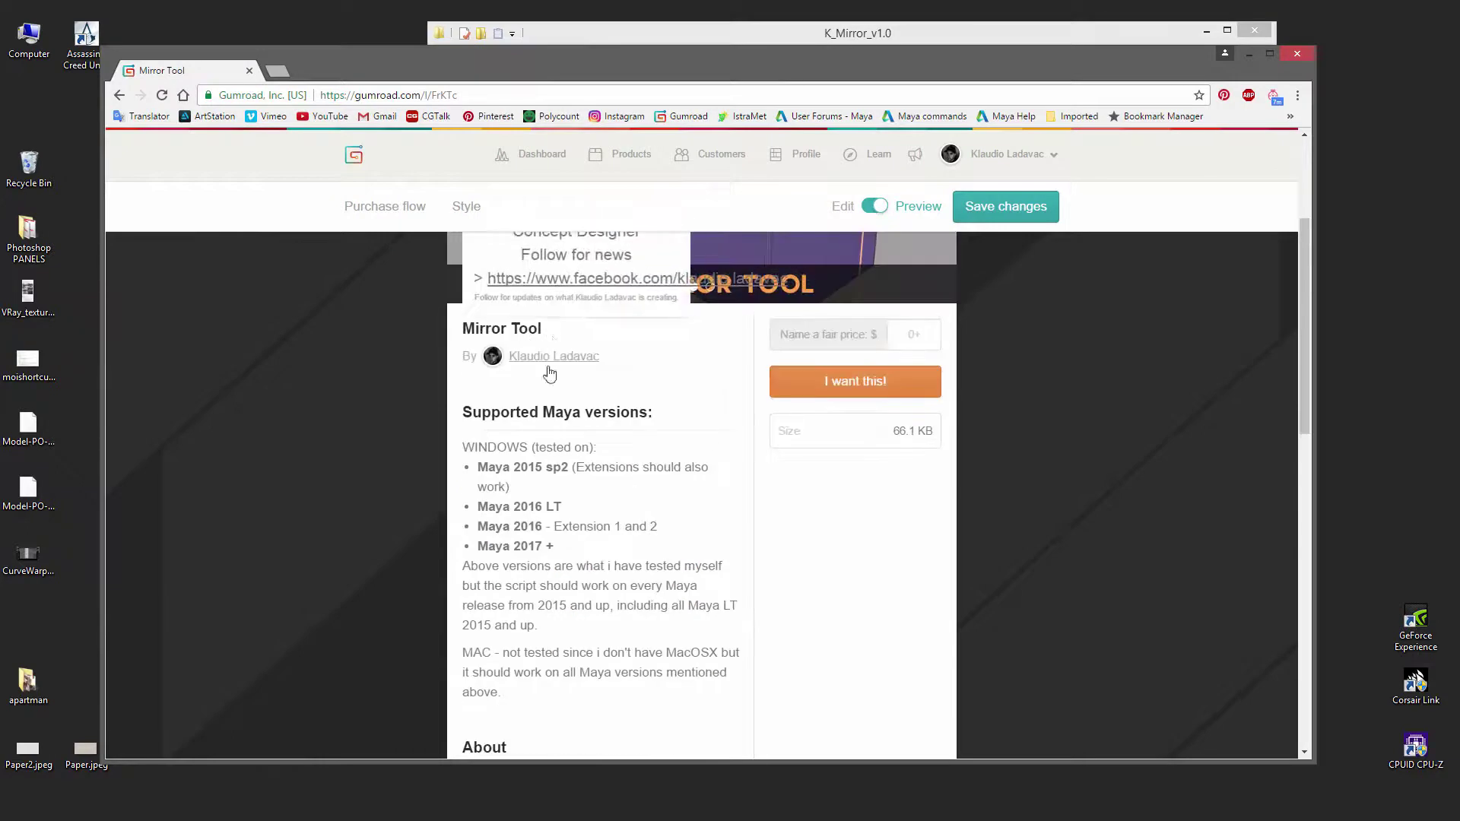
scroll(520, 431, "up", 1)
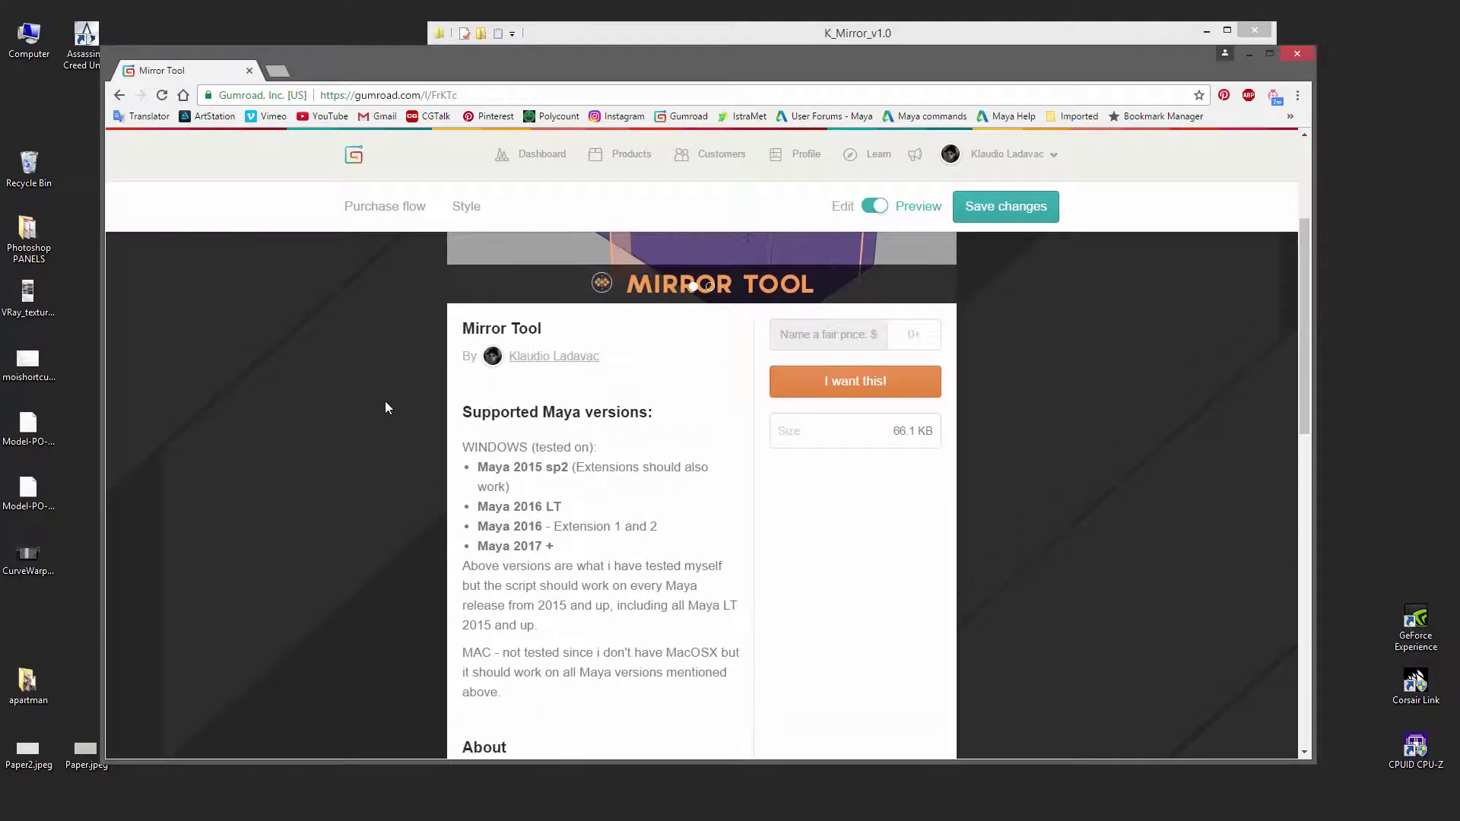
scroll(549, 405, "down", 2)
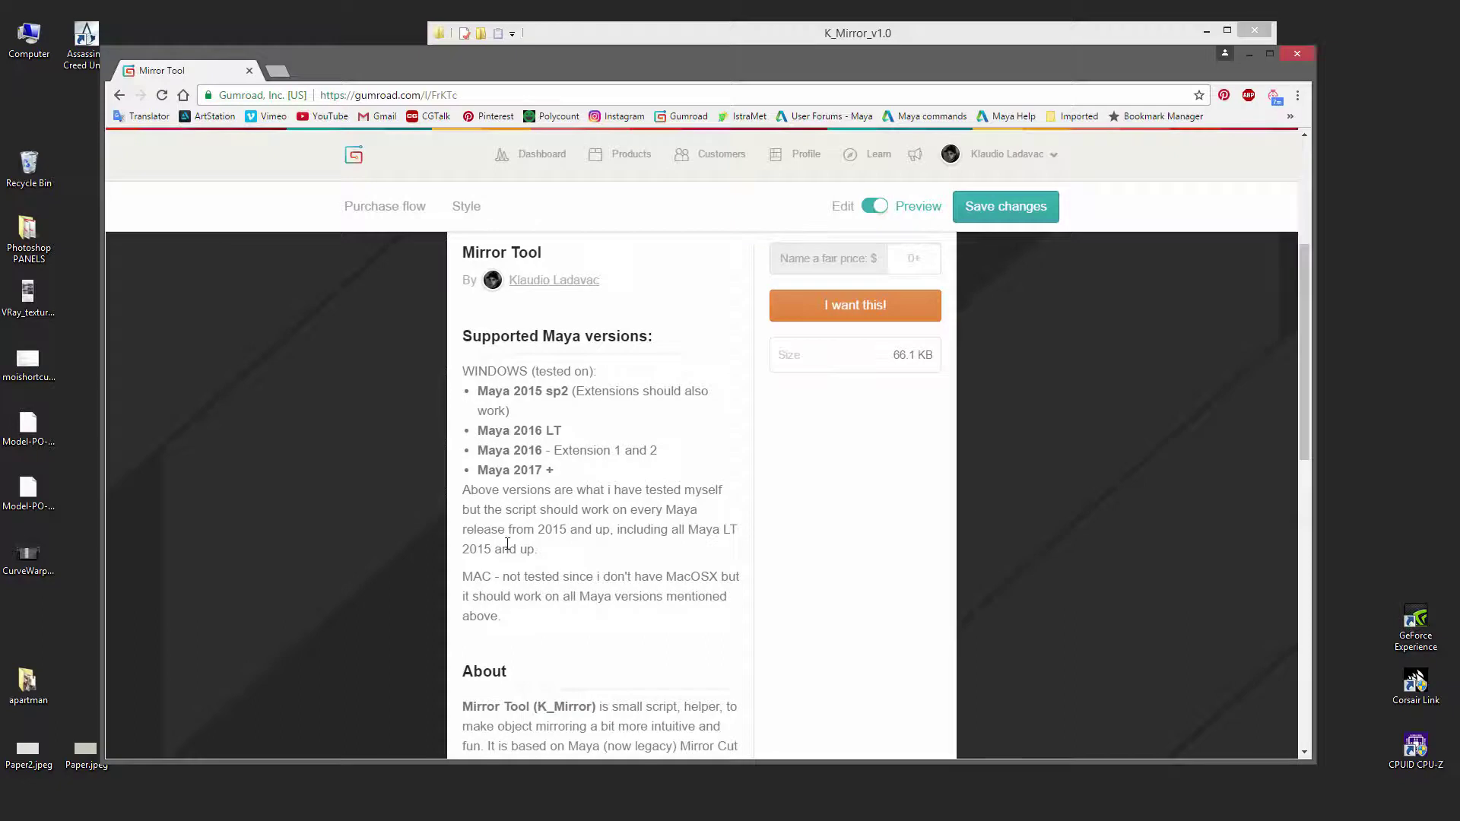
scroll(336, 467, "down", 5)
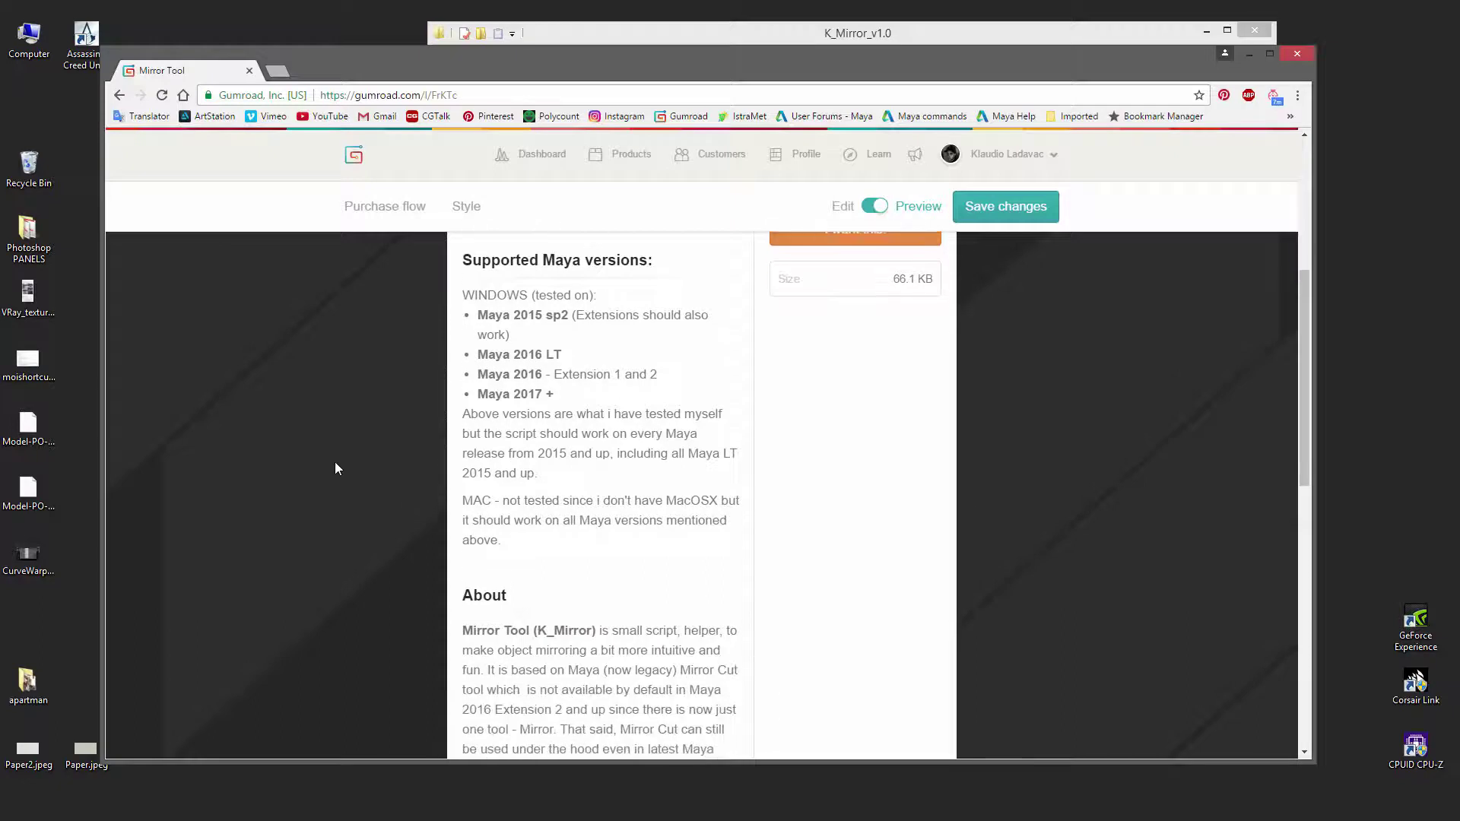
scroll(569, 446, "down", 5)
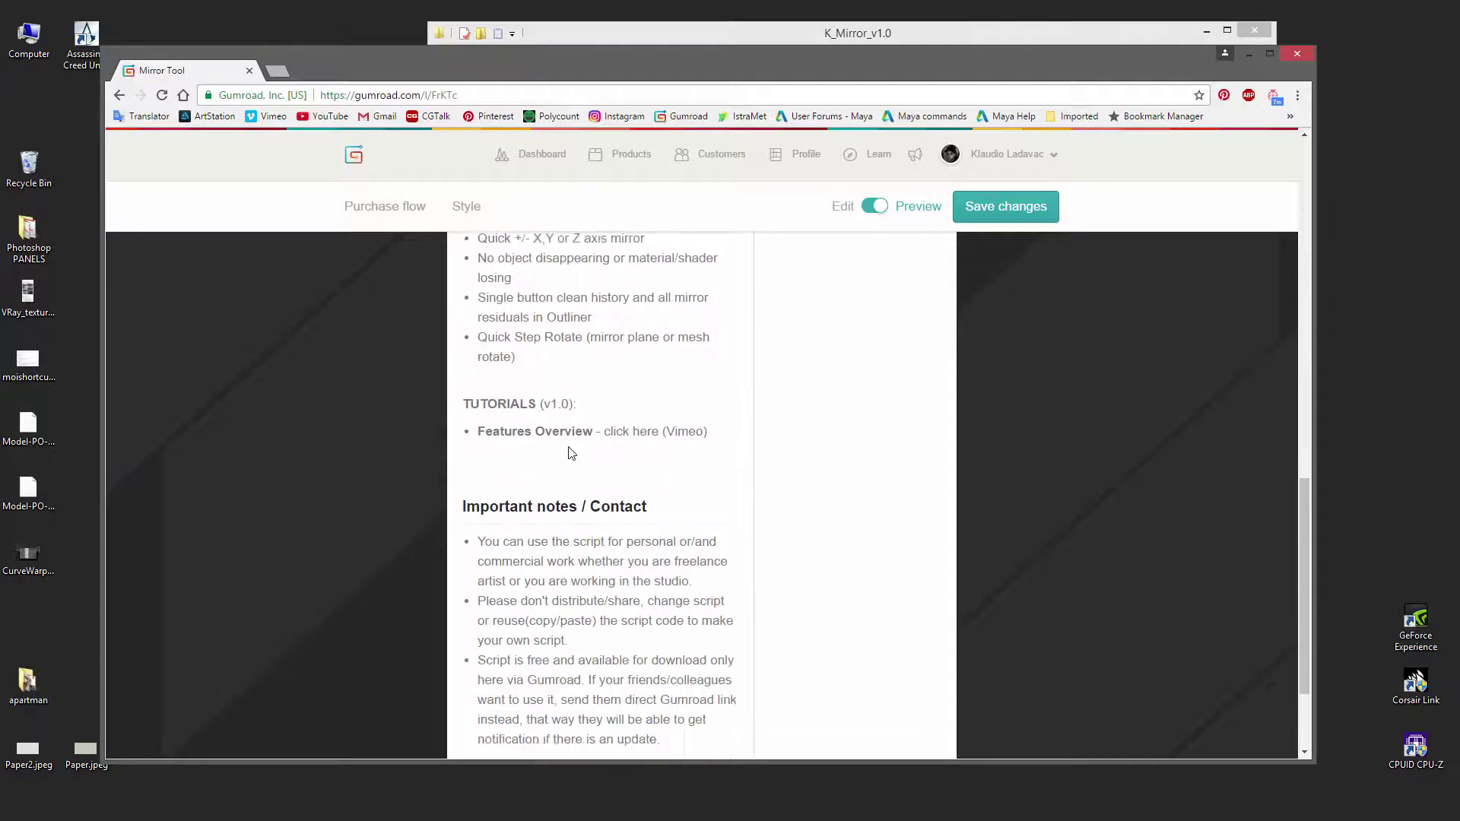
scroll(613, 383, "up", 2)
scroll(756, 310, "up", 4)
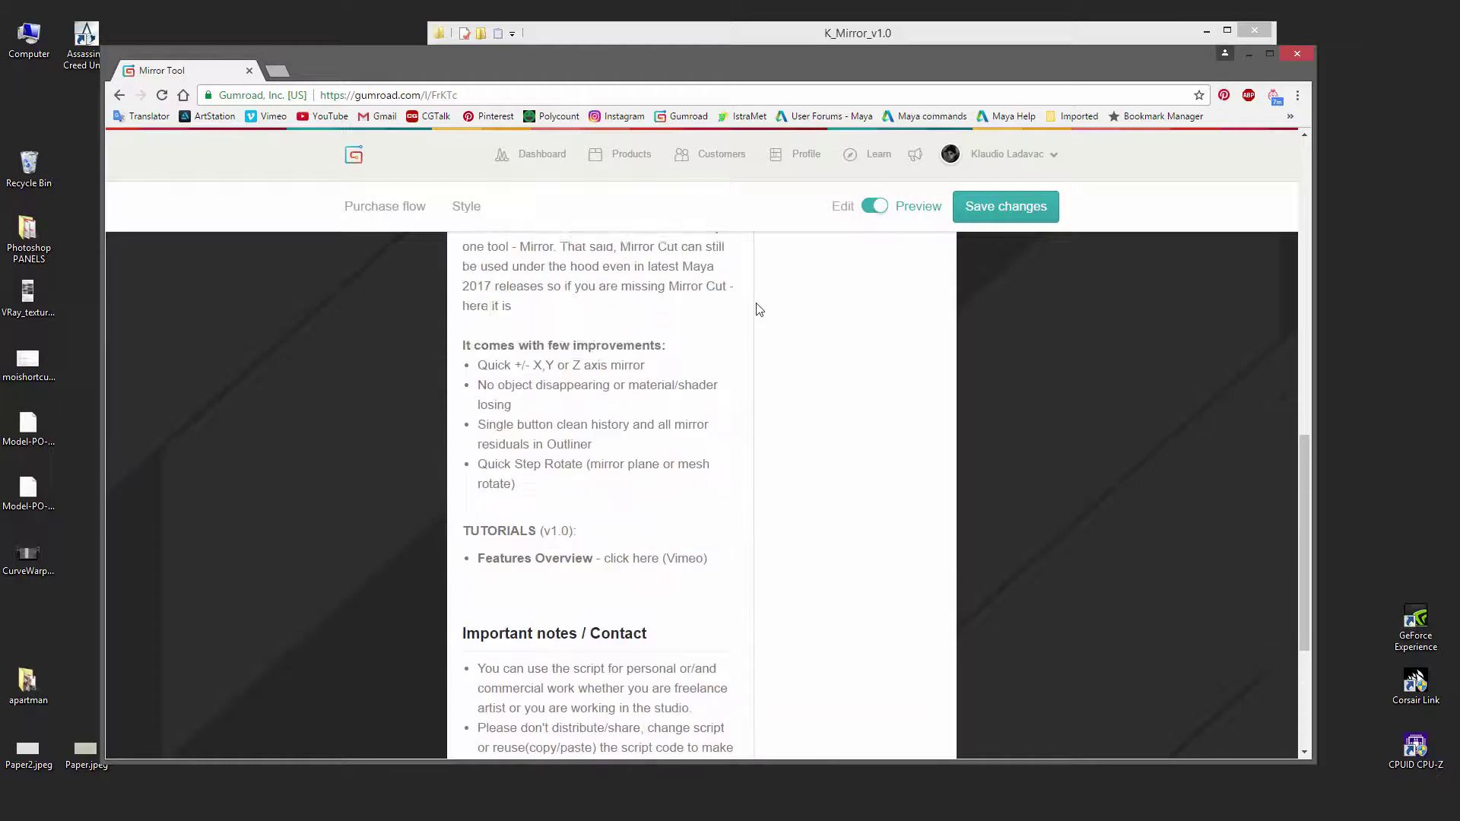
scroll(861, 283, "up", 5)
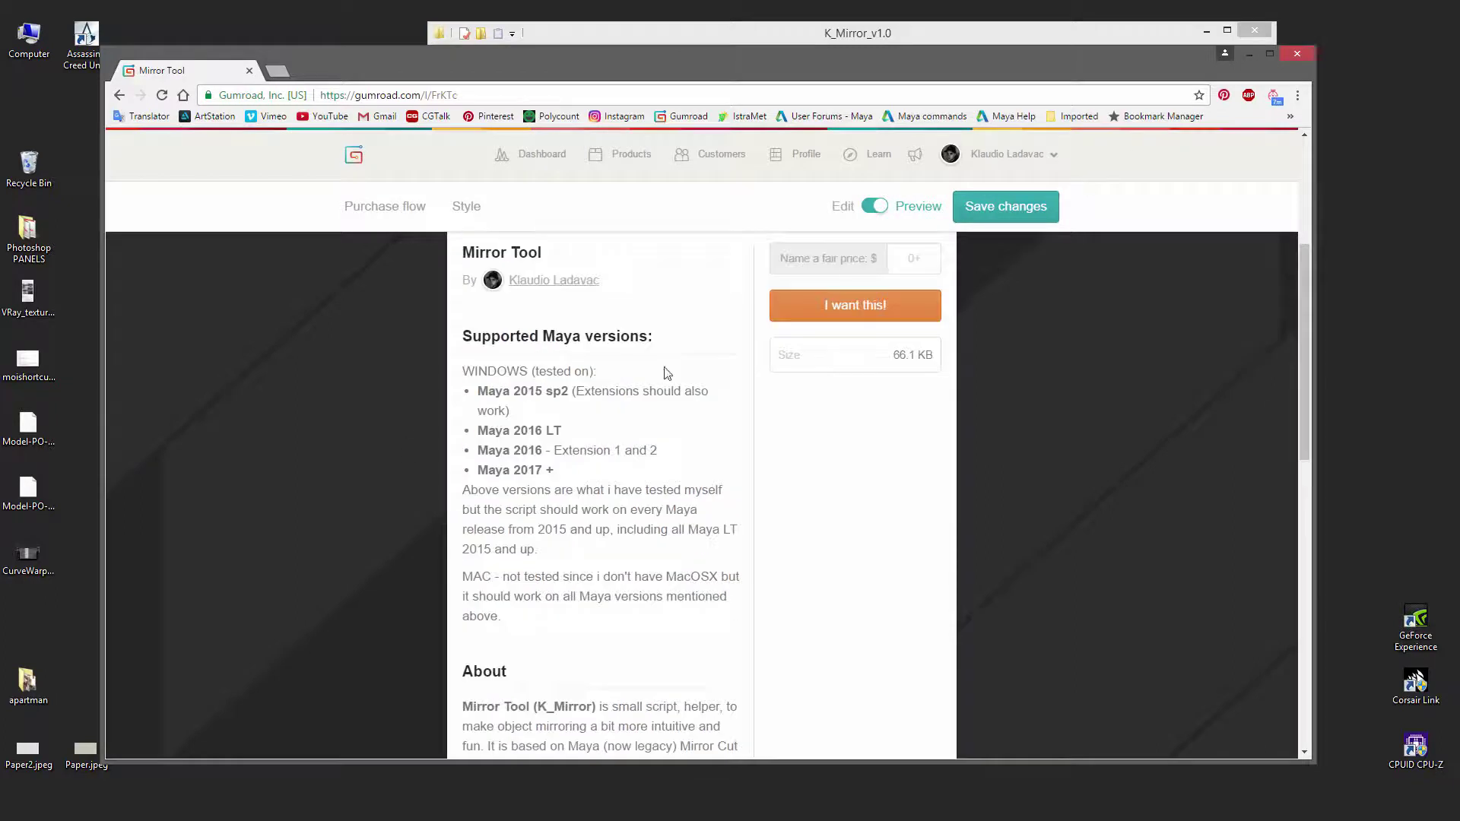
left_click(1248, 54)
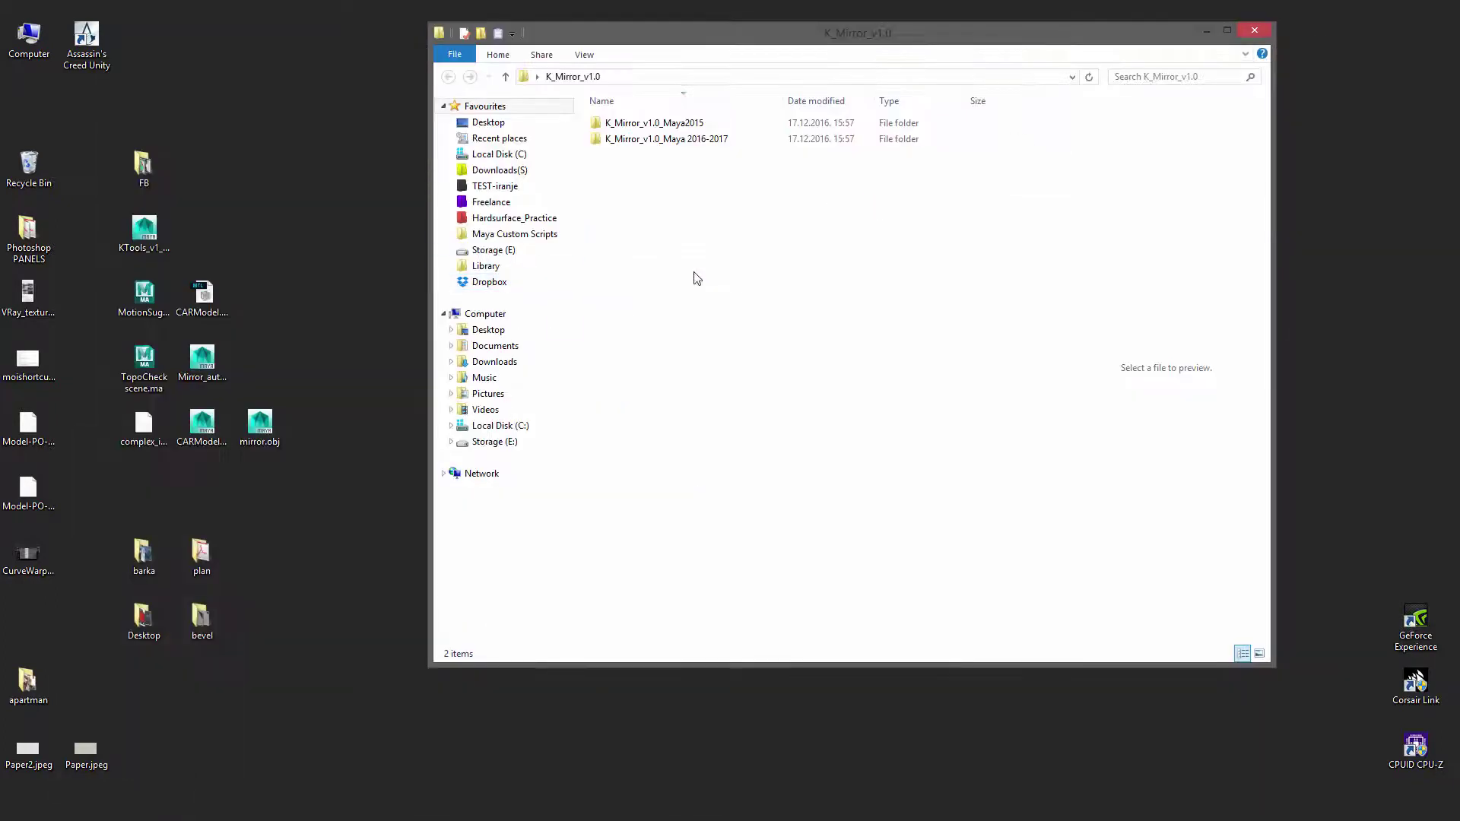
- Open the Documents\maya\2016\prefs\icons folder in a file window beside the extracted K_Mirror_v1.0 folder
left_click_drag(683, 42, 810, 32)
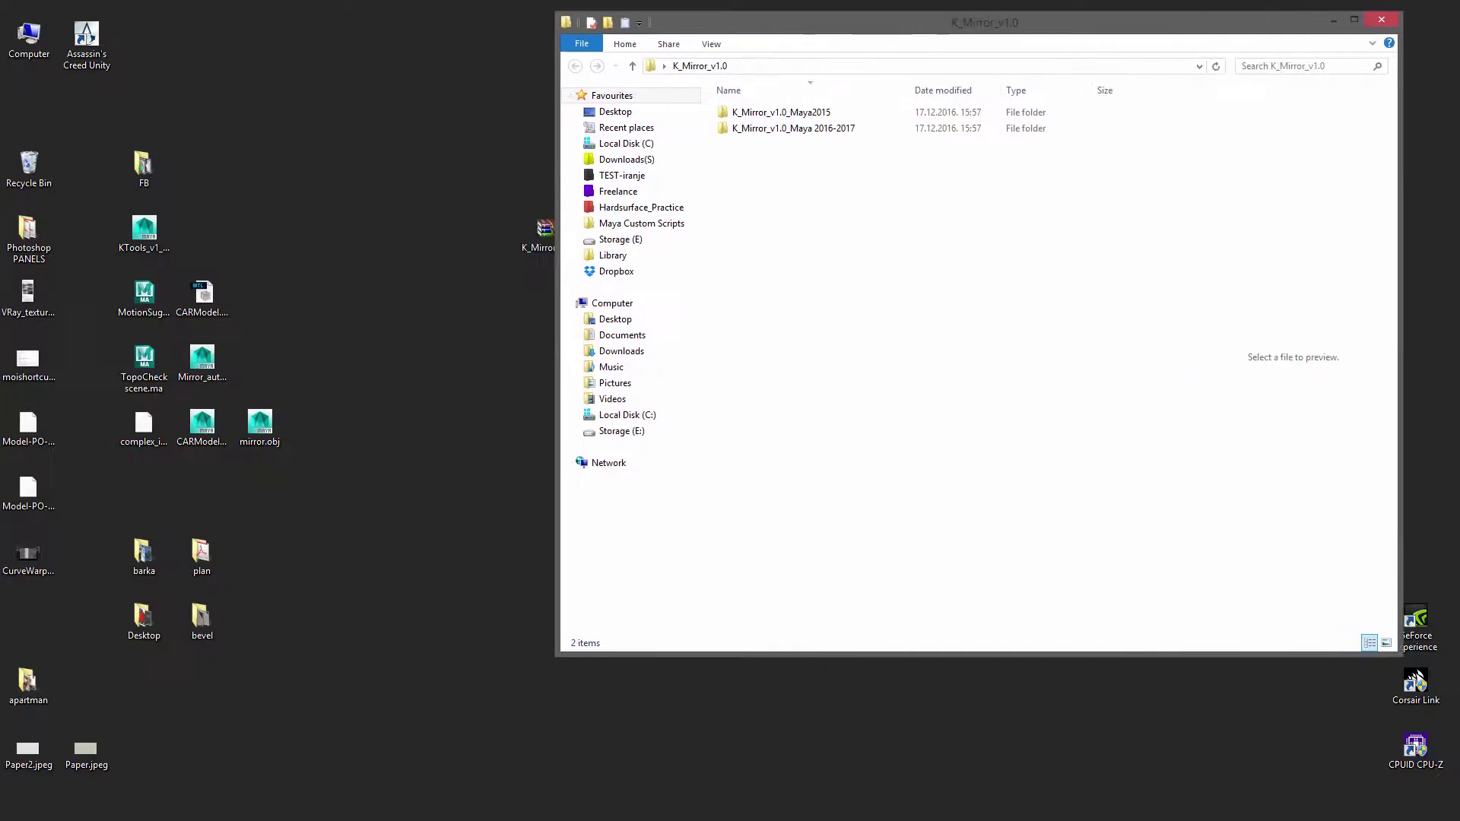
left_click(232, 769)
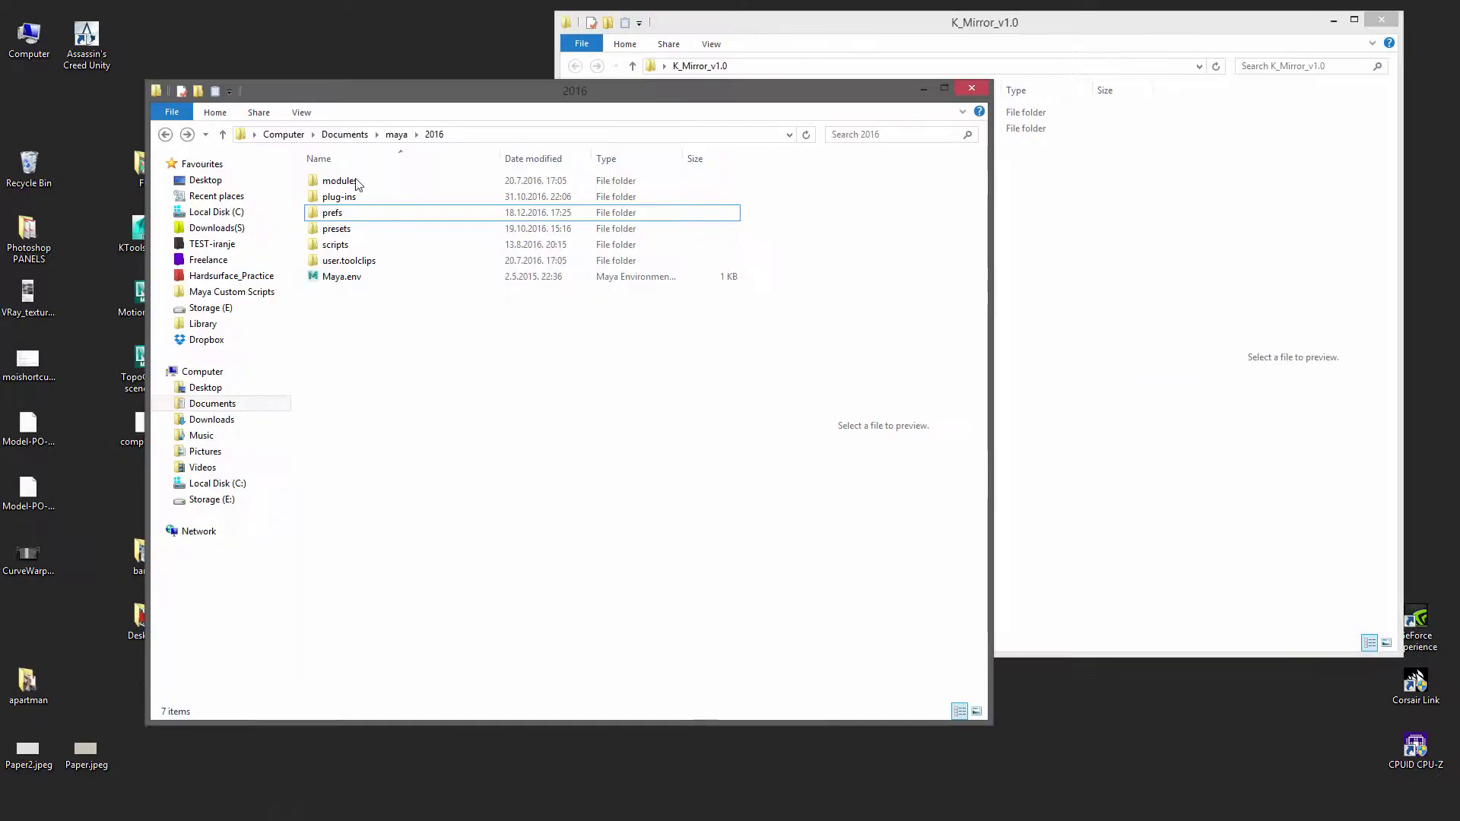
left_click_drag(410, 84, 404, 73)
left_click(482, 124)
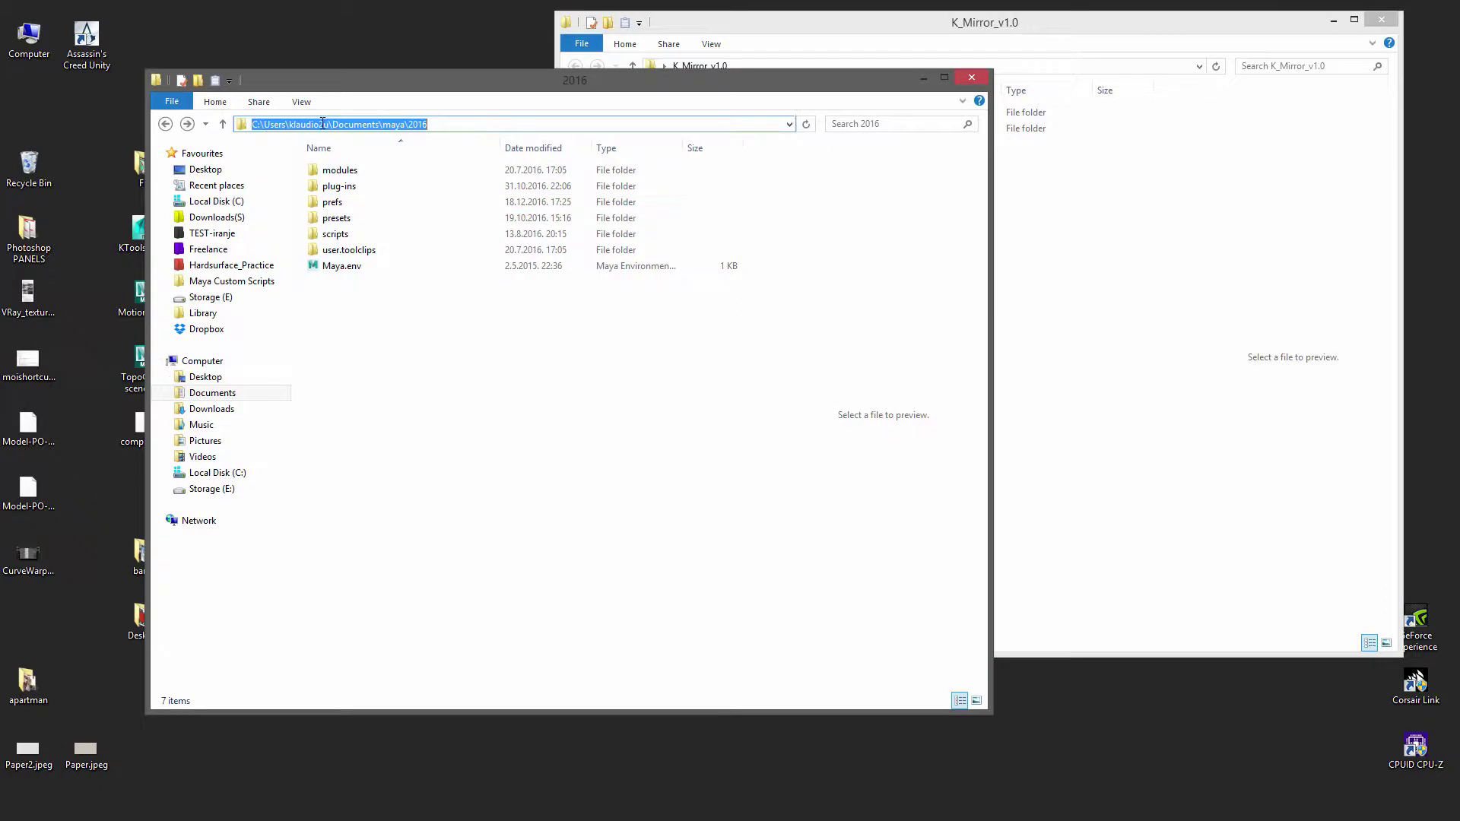
left_click(350, 124)
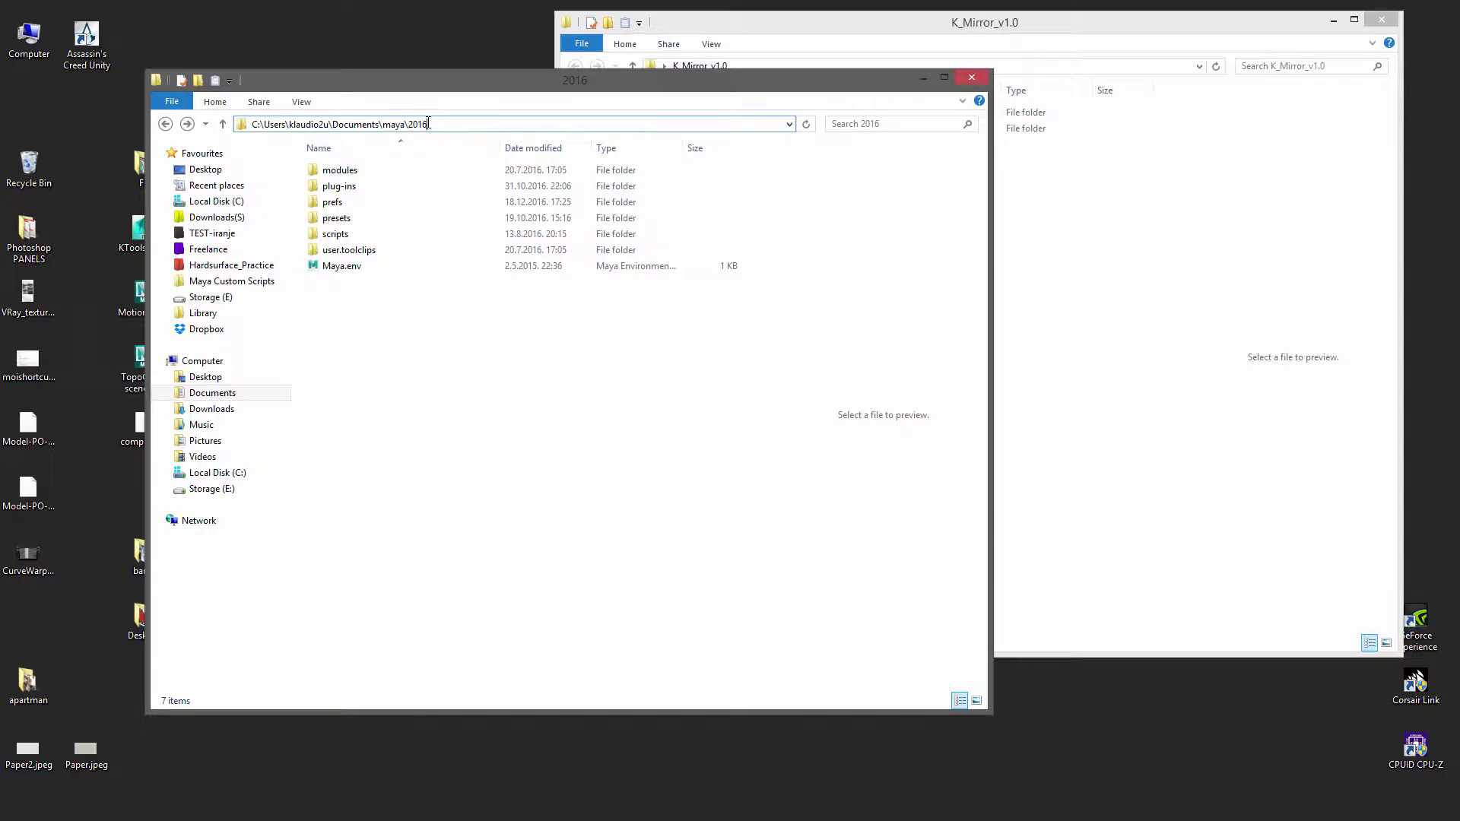
double_click(351, 204)
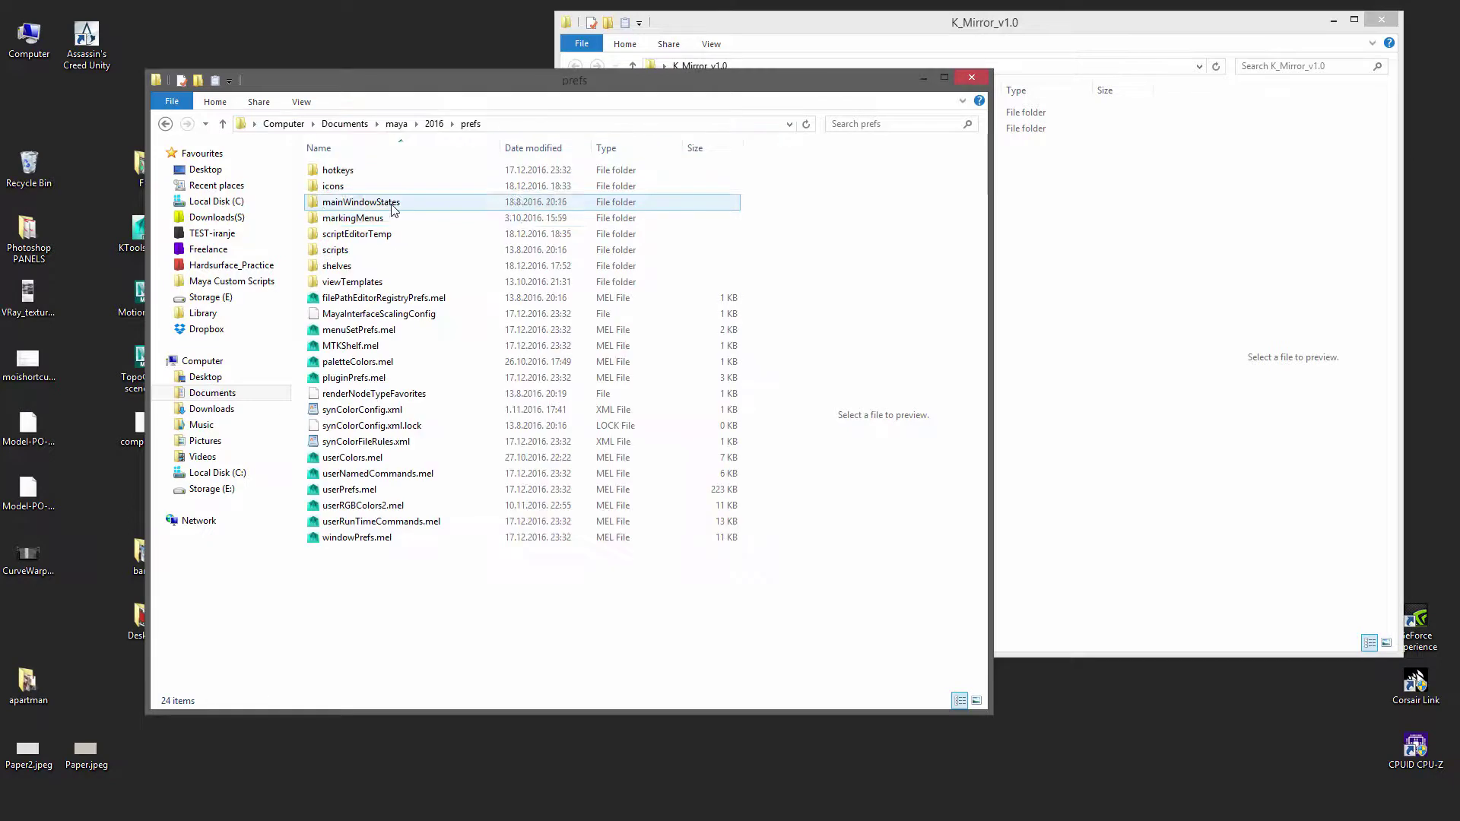
double_click(346, 187)
- Move the K_Mirror_icons folder from K_Mirror_v1.0_Maya 2016-2017 into Maya's icons folder and close the icons window
left_click_drag(942, 23, 963, 89)
double_click(844, 195)
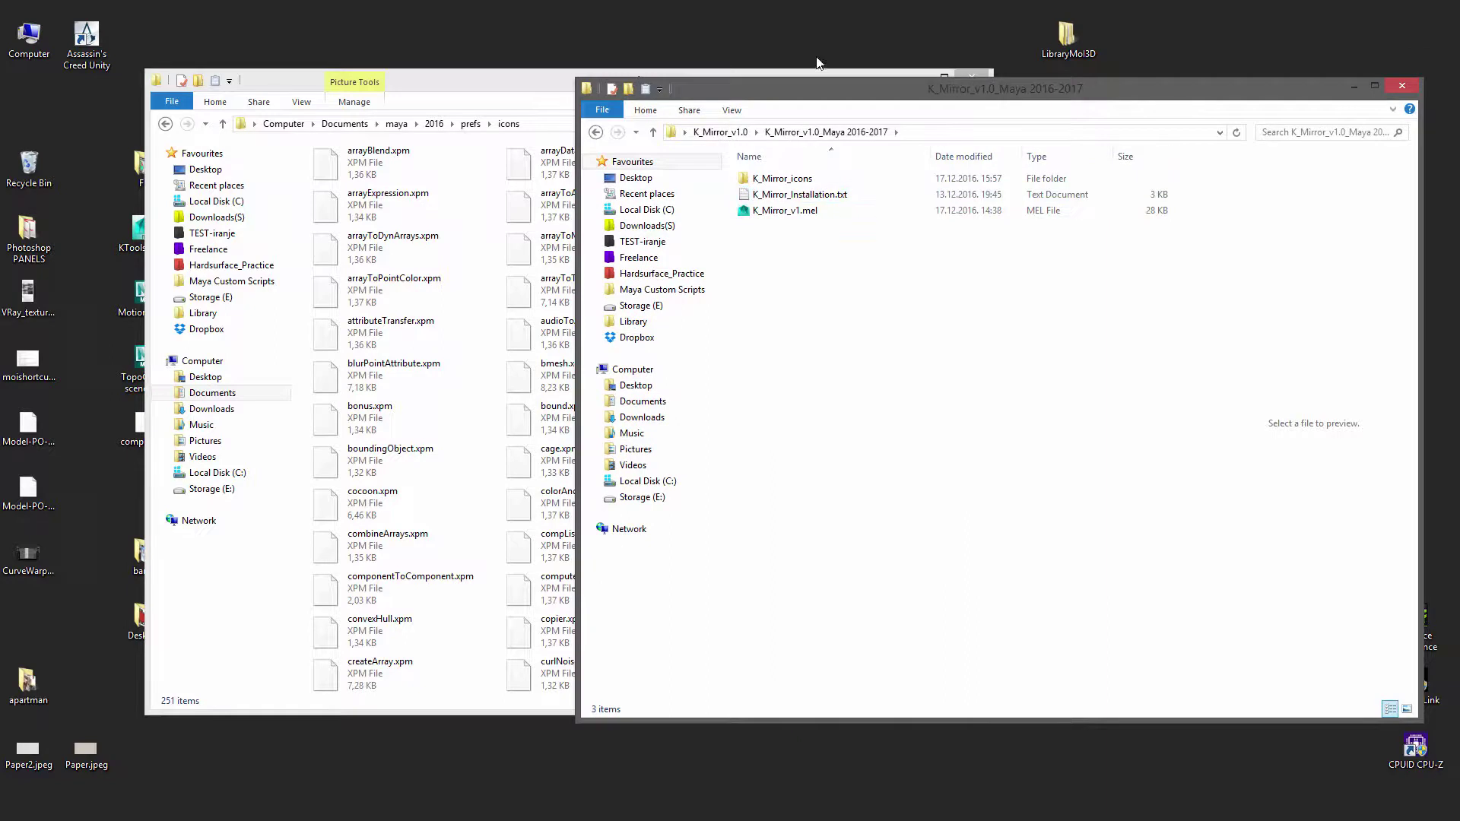
left_click_drag(578, 76, 769, 72)
left_click_drag(912, 89, 902, 85)
left_click_drag(967, 172, 481, 218)
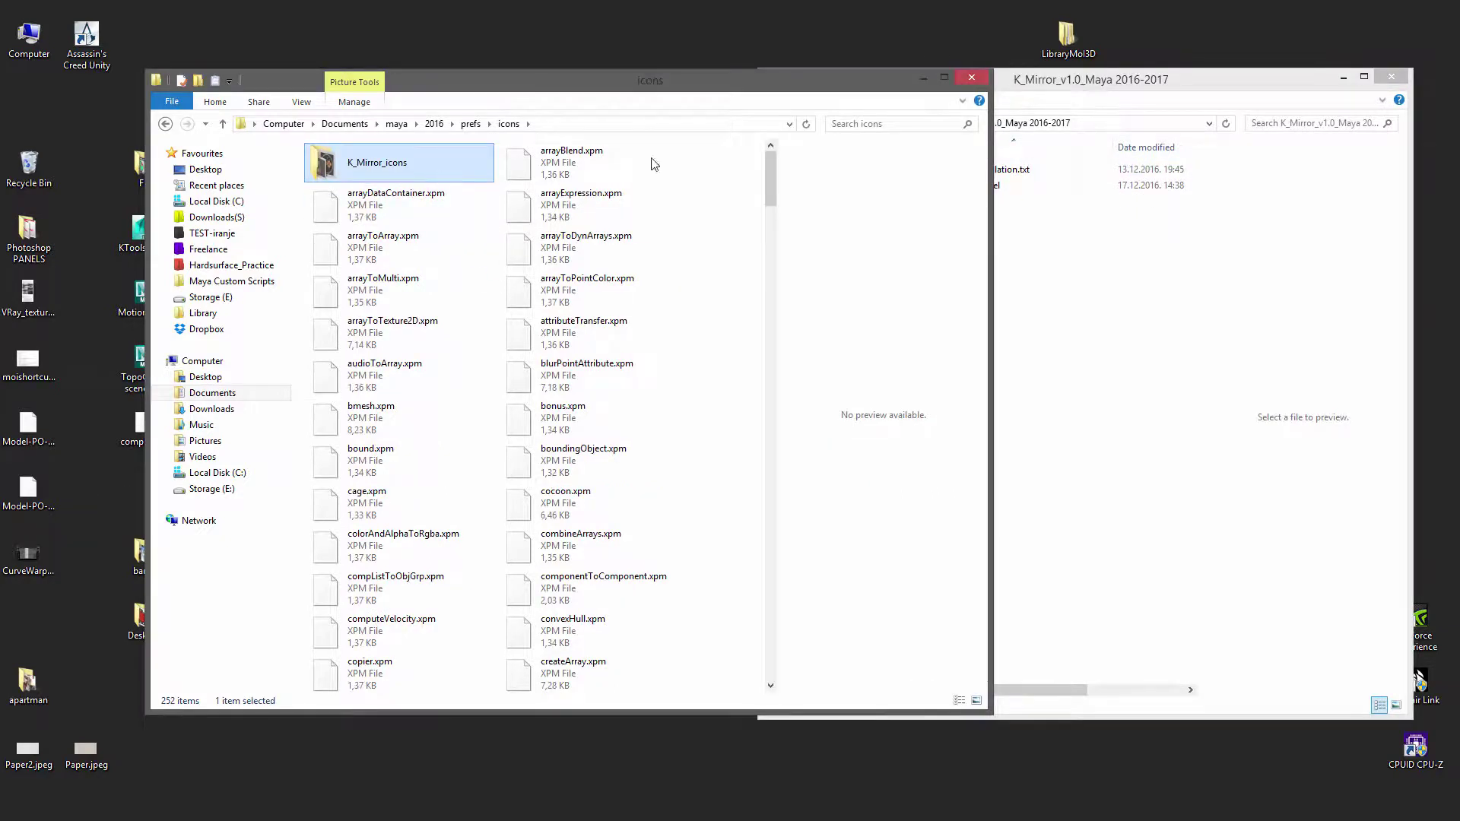
left_click_drag(629, 84, 552, 69)
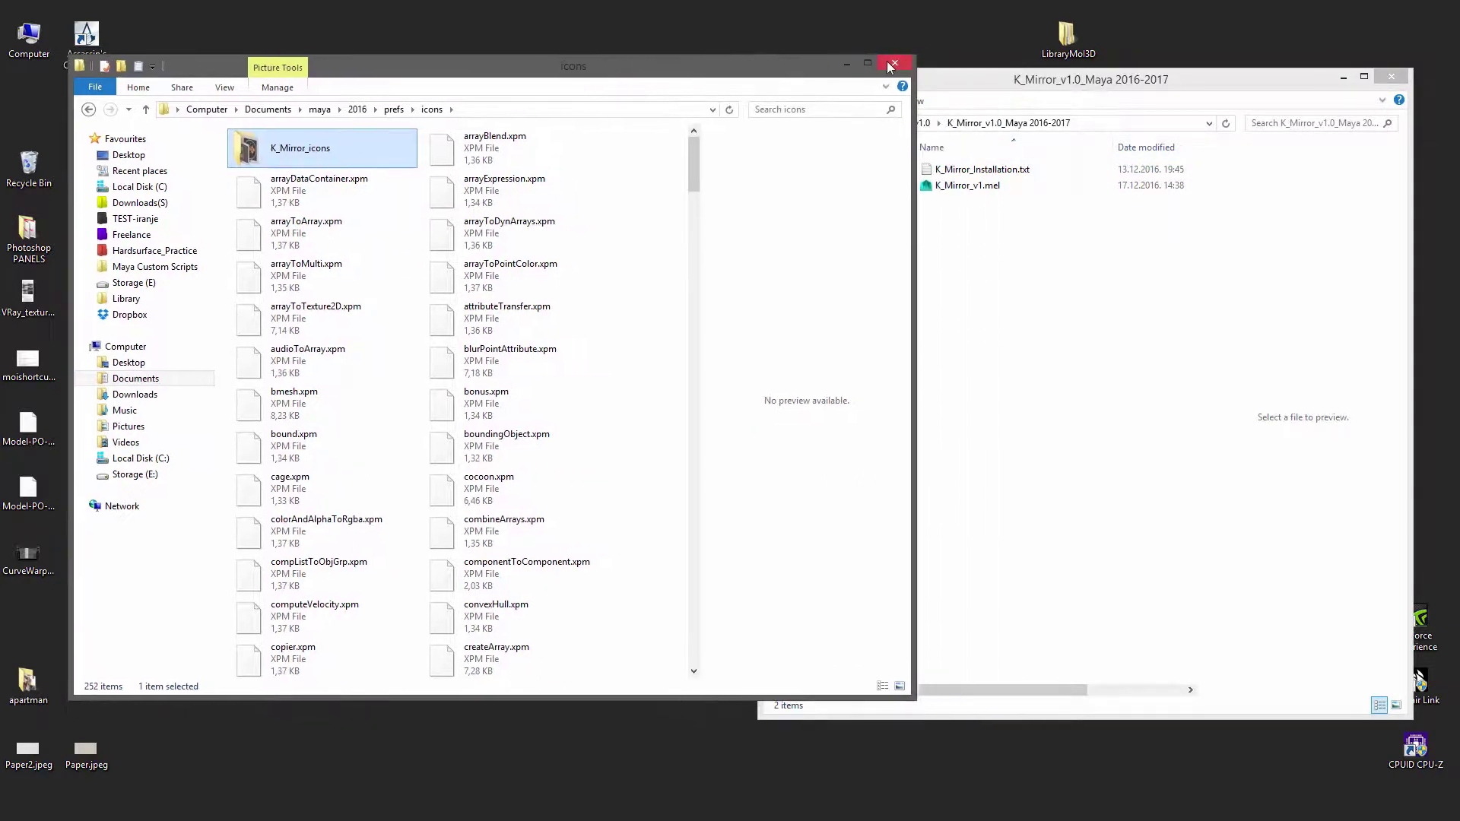
left_click(888, 64)
- Switch to Maya and open the Script Editor
left_click_drag(848, 85, 768, 28)
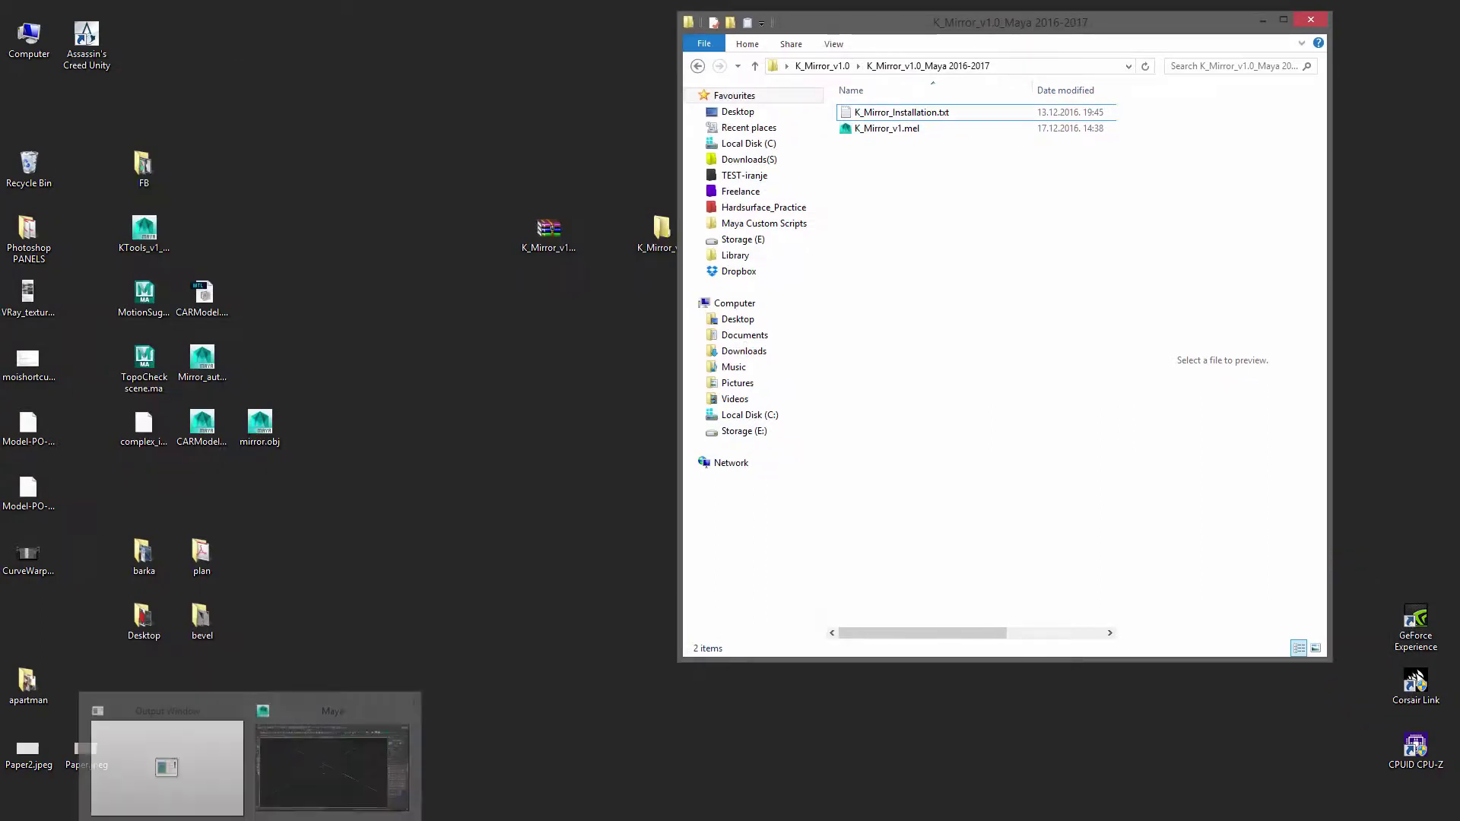
left_click(308, 779)
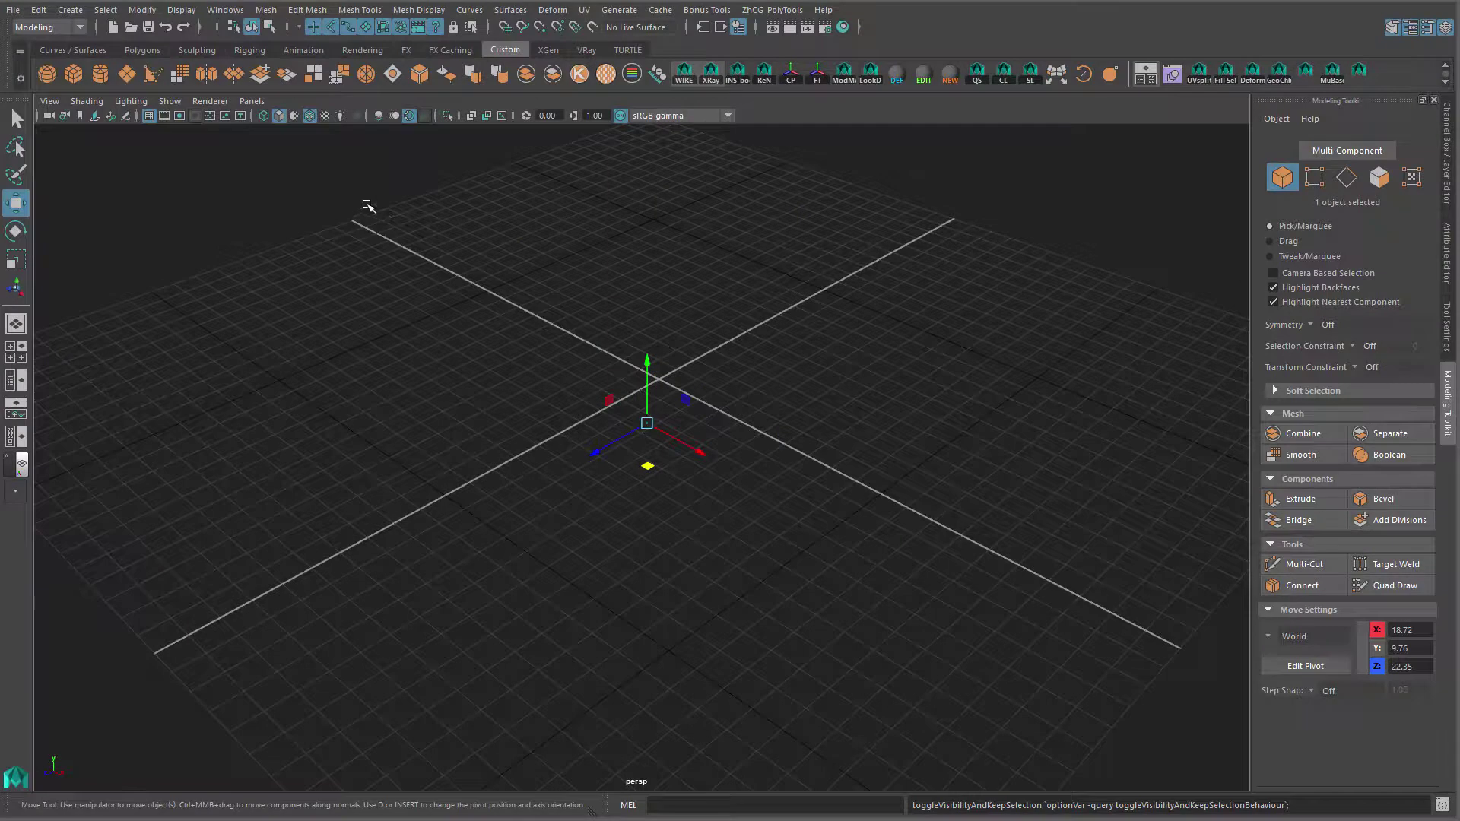
left_click(237, 11)
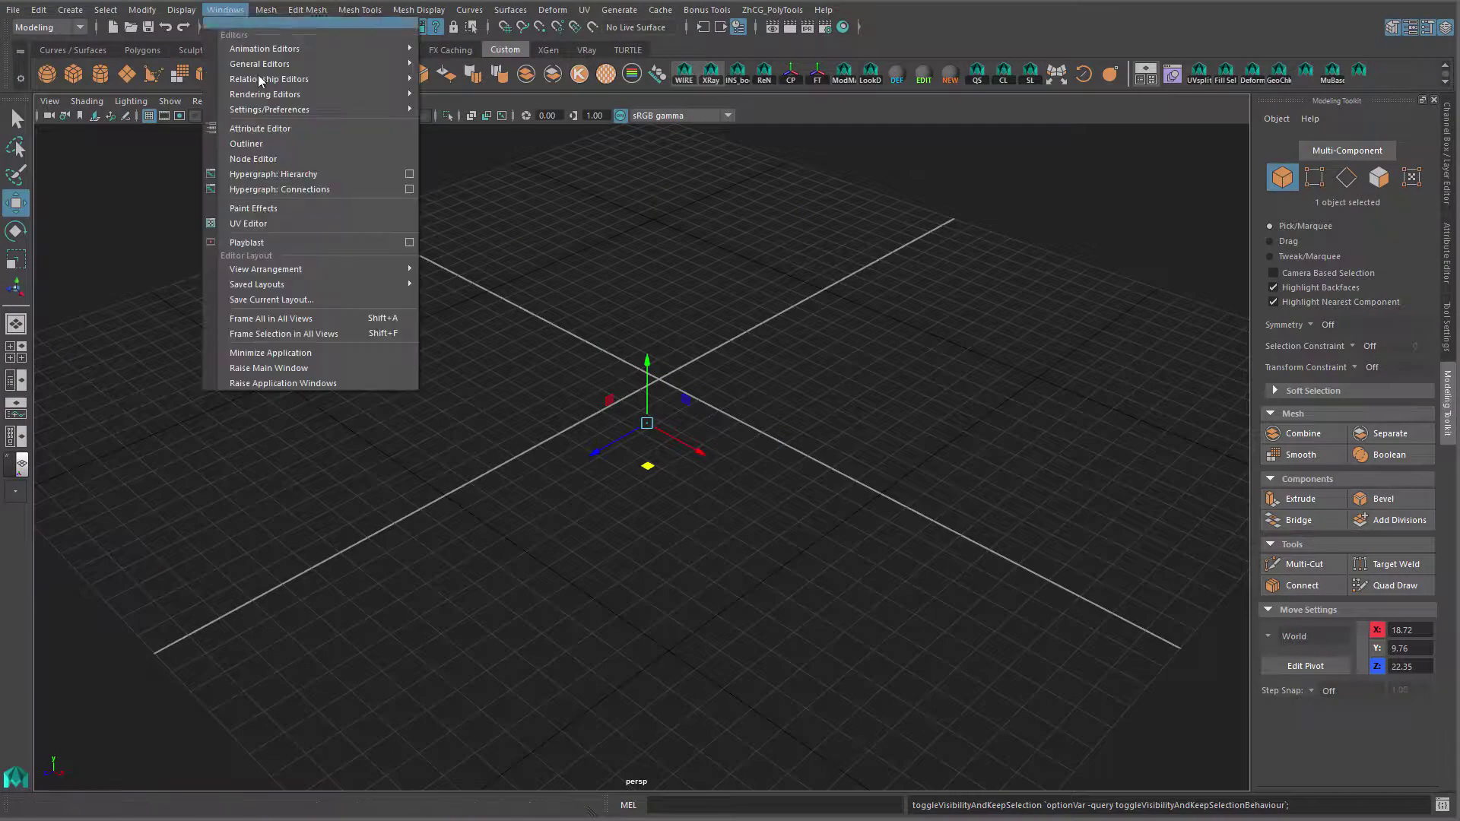
mouse_move(380, 66)
left_click(477, 218)
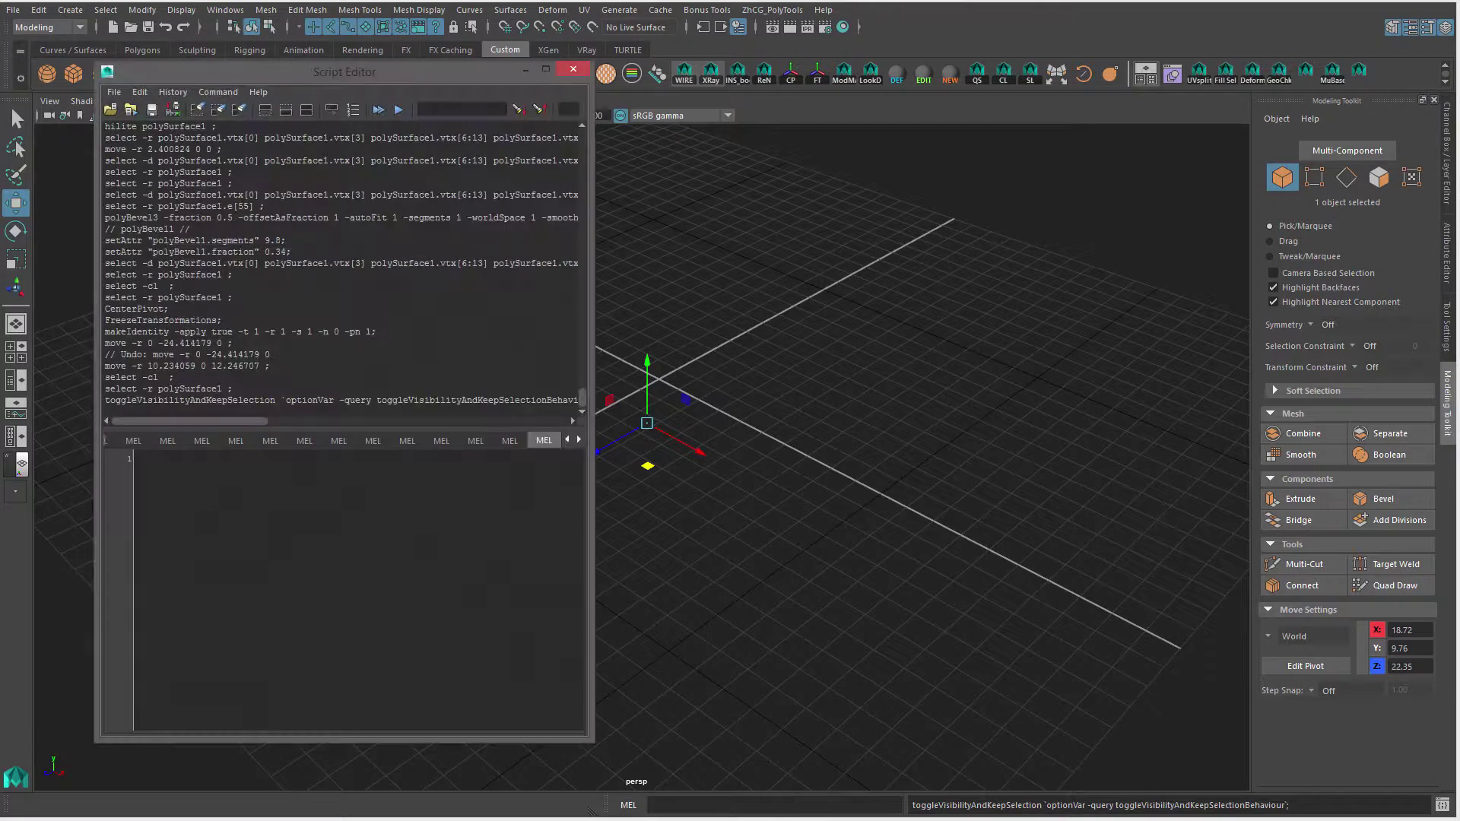
- Load K_Mirror_v1.mel from the K_Mirror_v1.0_Maya 2016-2017 folder into the Script Editor's empty MEL input area
left_click(298, 818)
left_click_drag(891, 23, 914, 82)
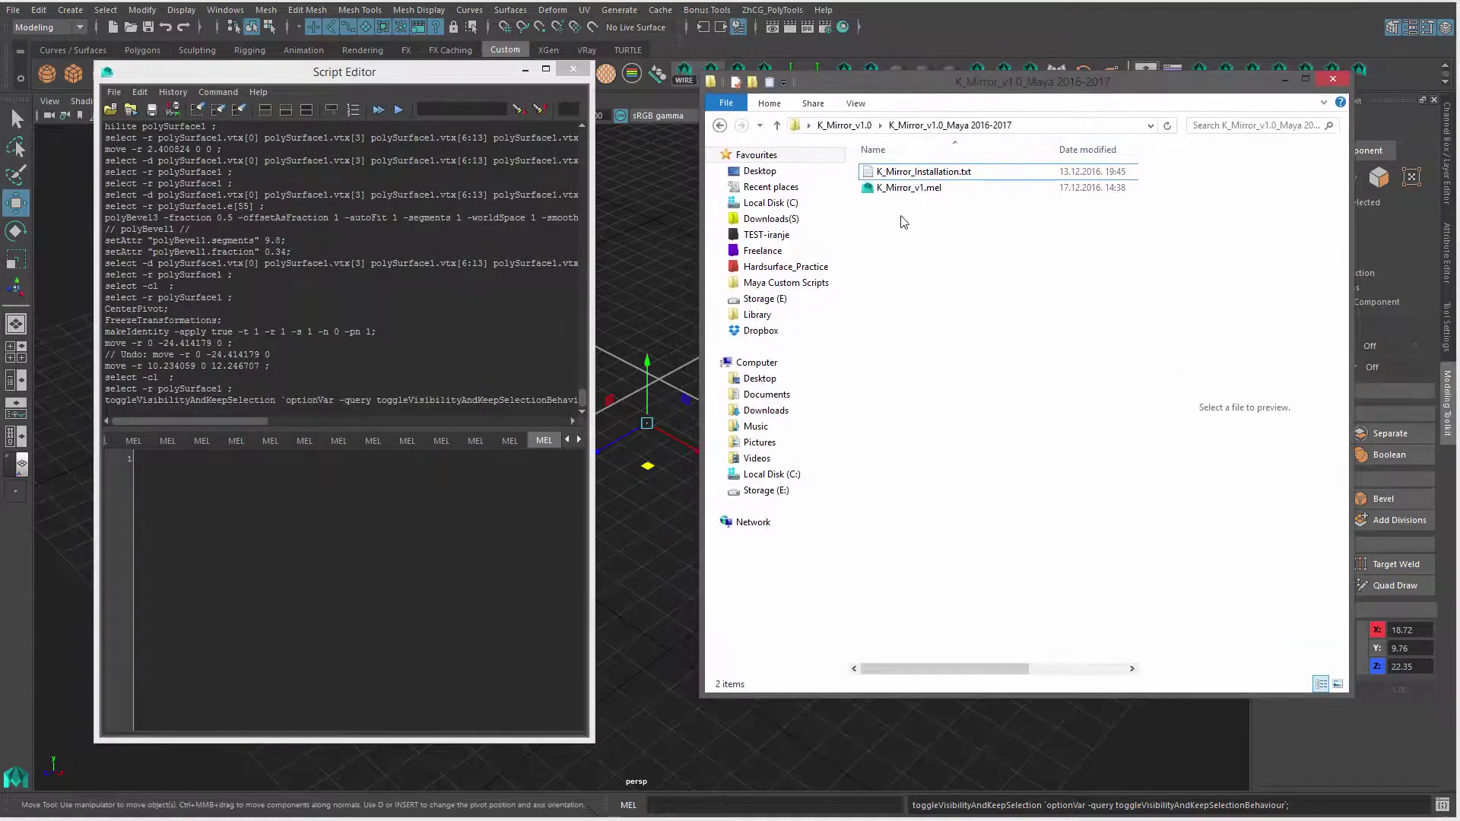
left_click_drag(895, 197, 390, 649)
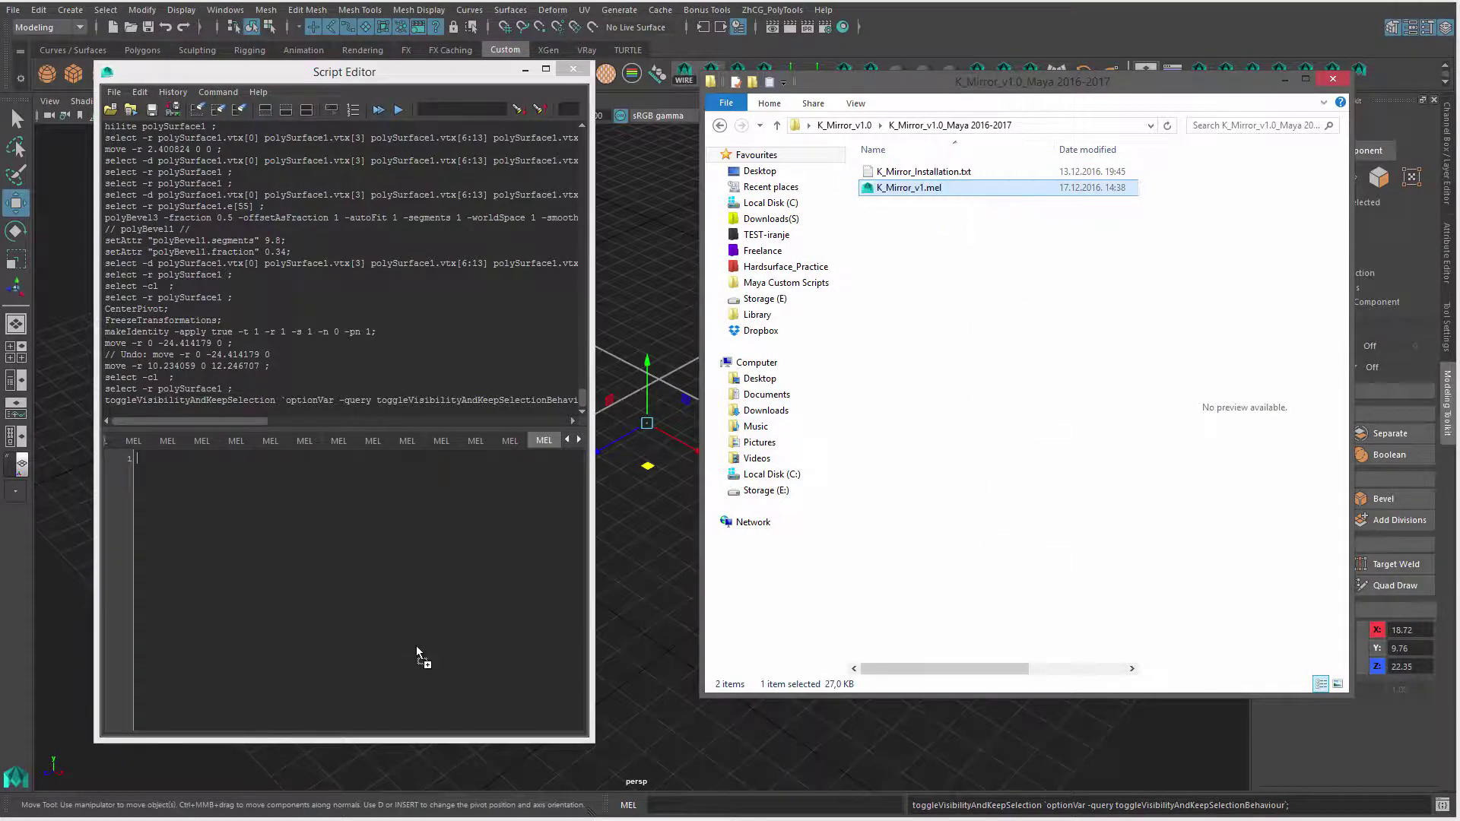
left_click_drag(552, 413, 539, 440)
left_click_drag(333, 518, 334, 519)
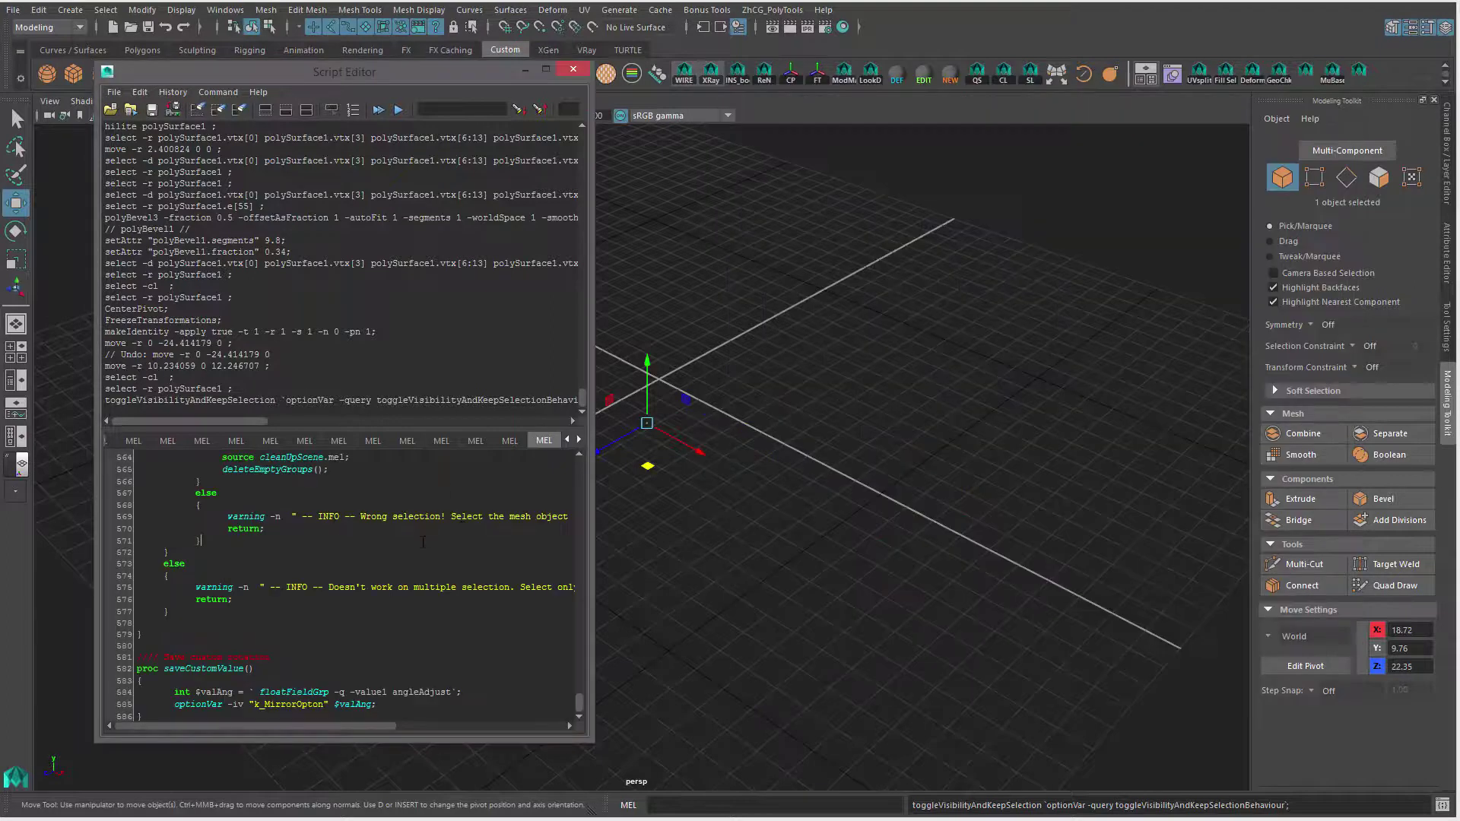
- Add the entire K_Mirror script to the end of the Custom shelf as a button and close the Script Editor
key("ctrl+a")
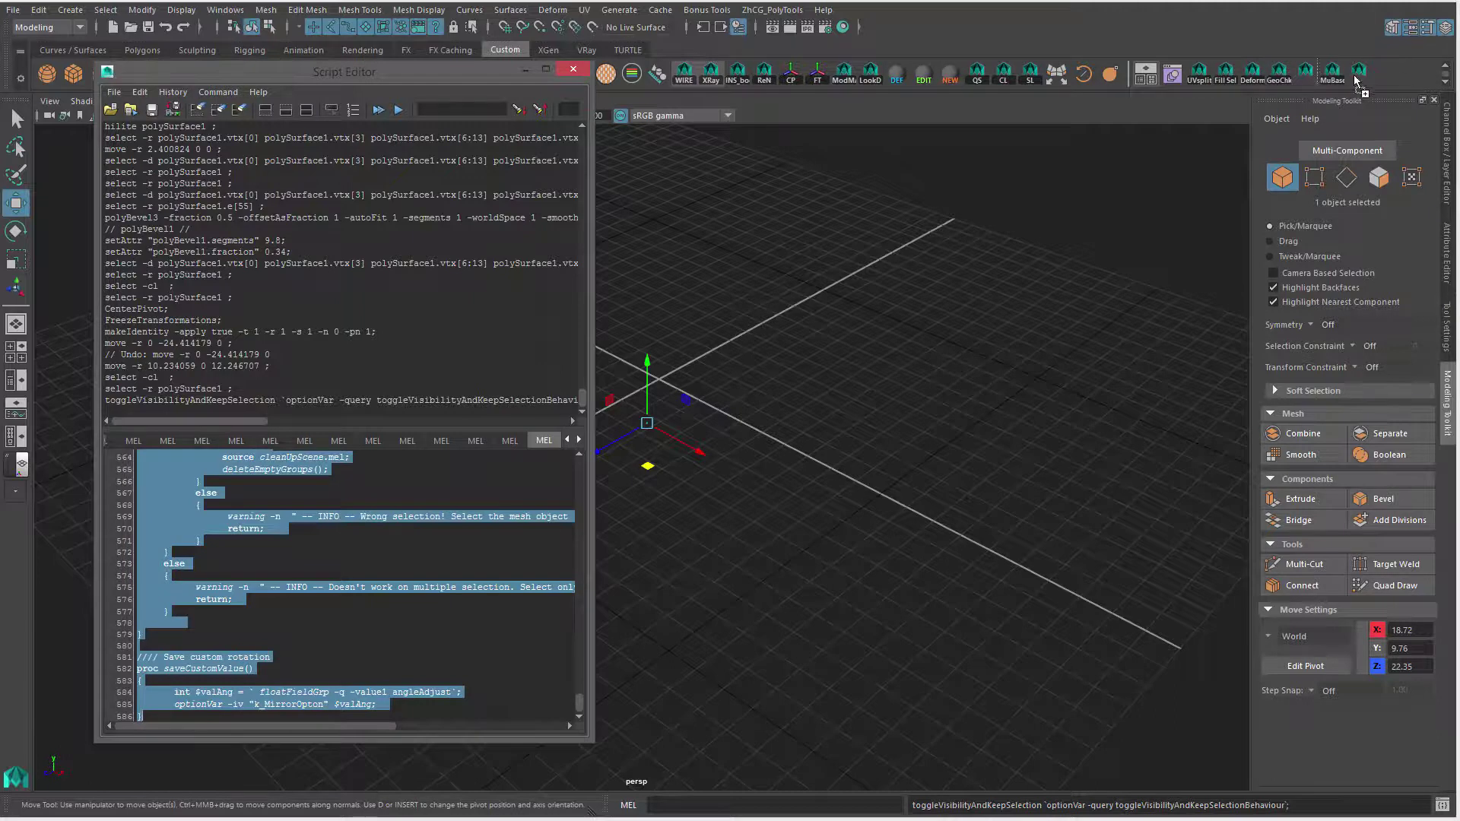
middle_click_drag(1398, 72, 1407, 80)
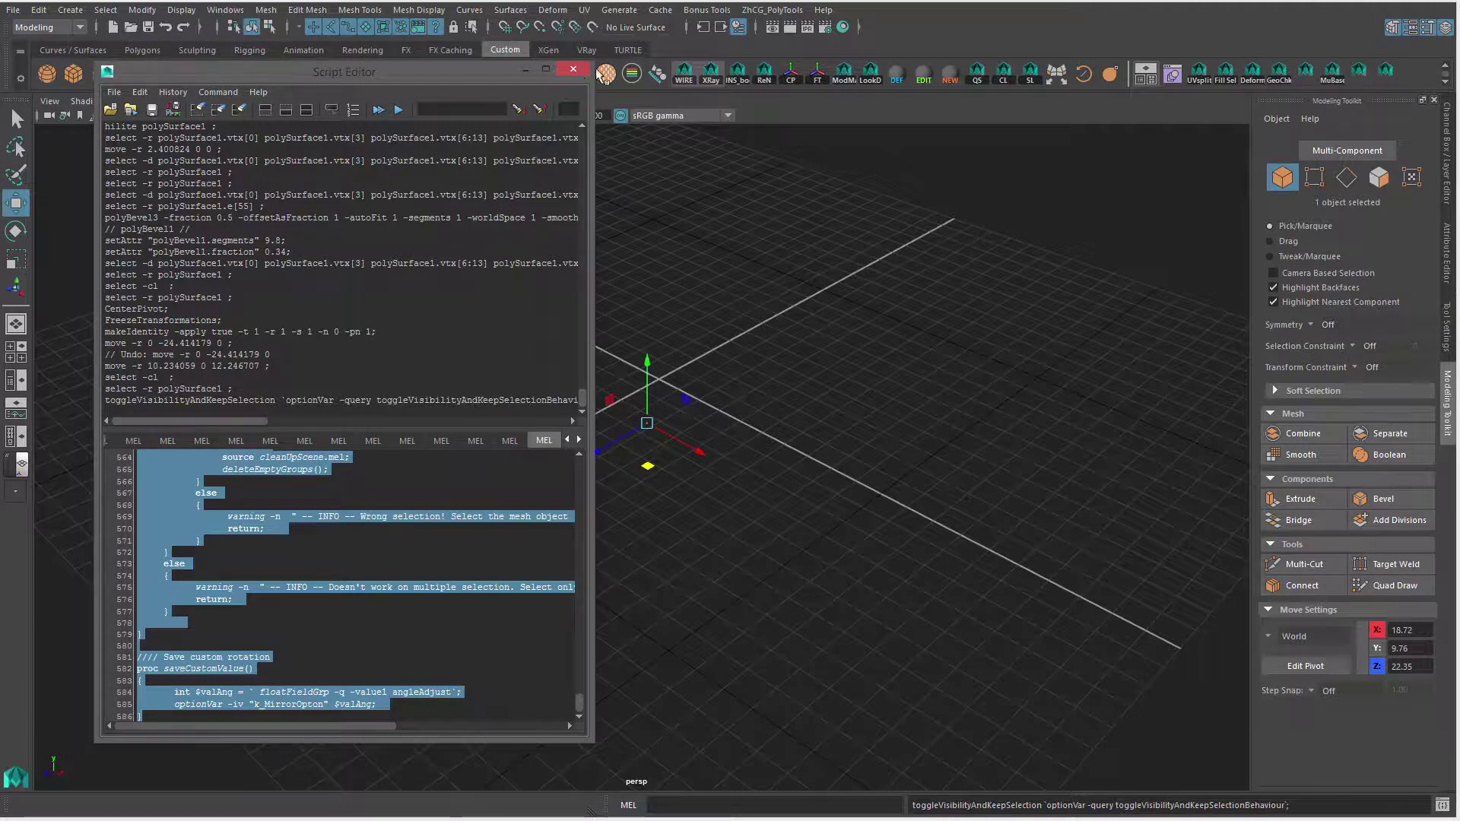
left_click(575, 70)
- Open the new shelf button in the Shelf Editor and rename it K_Mirror v_1.0
right_click(1383, 78)
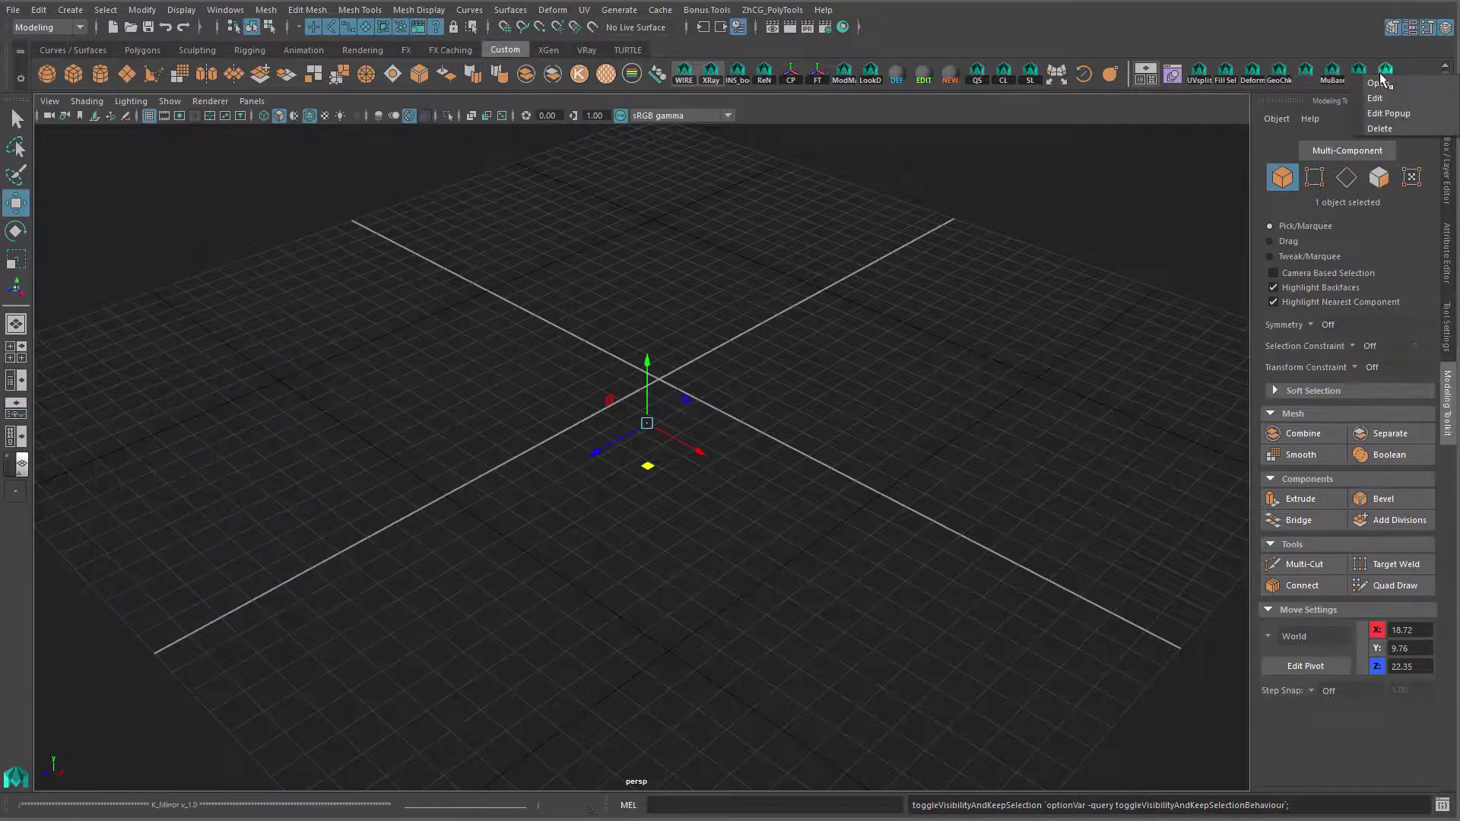
left_click(1382, 94)
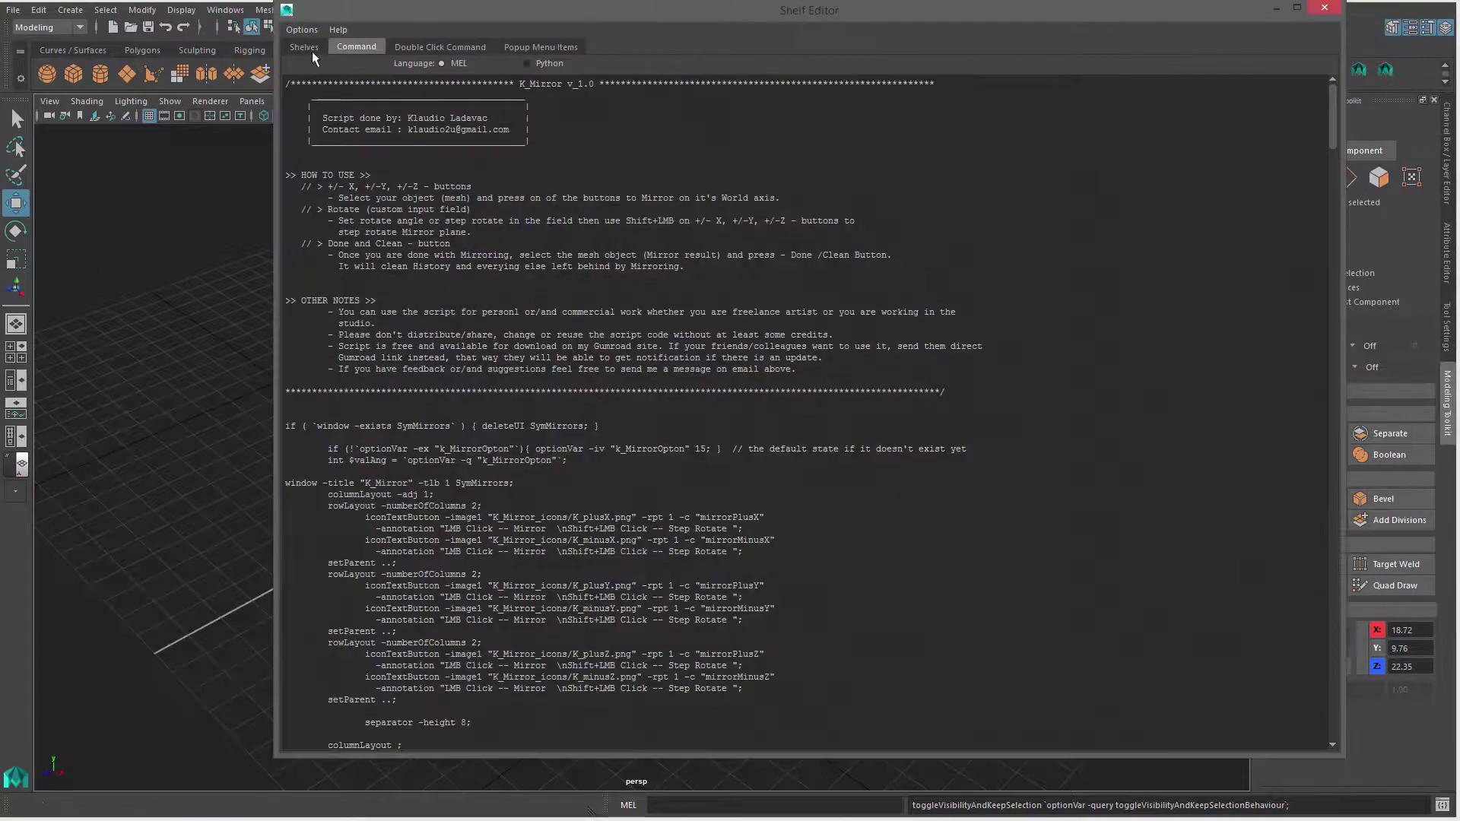
left_click(304, 48)
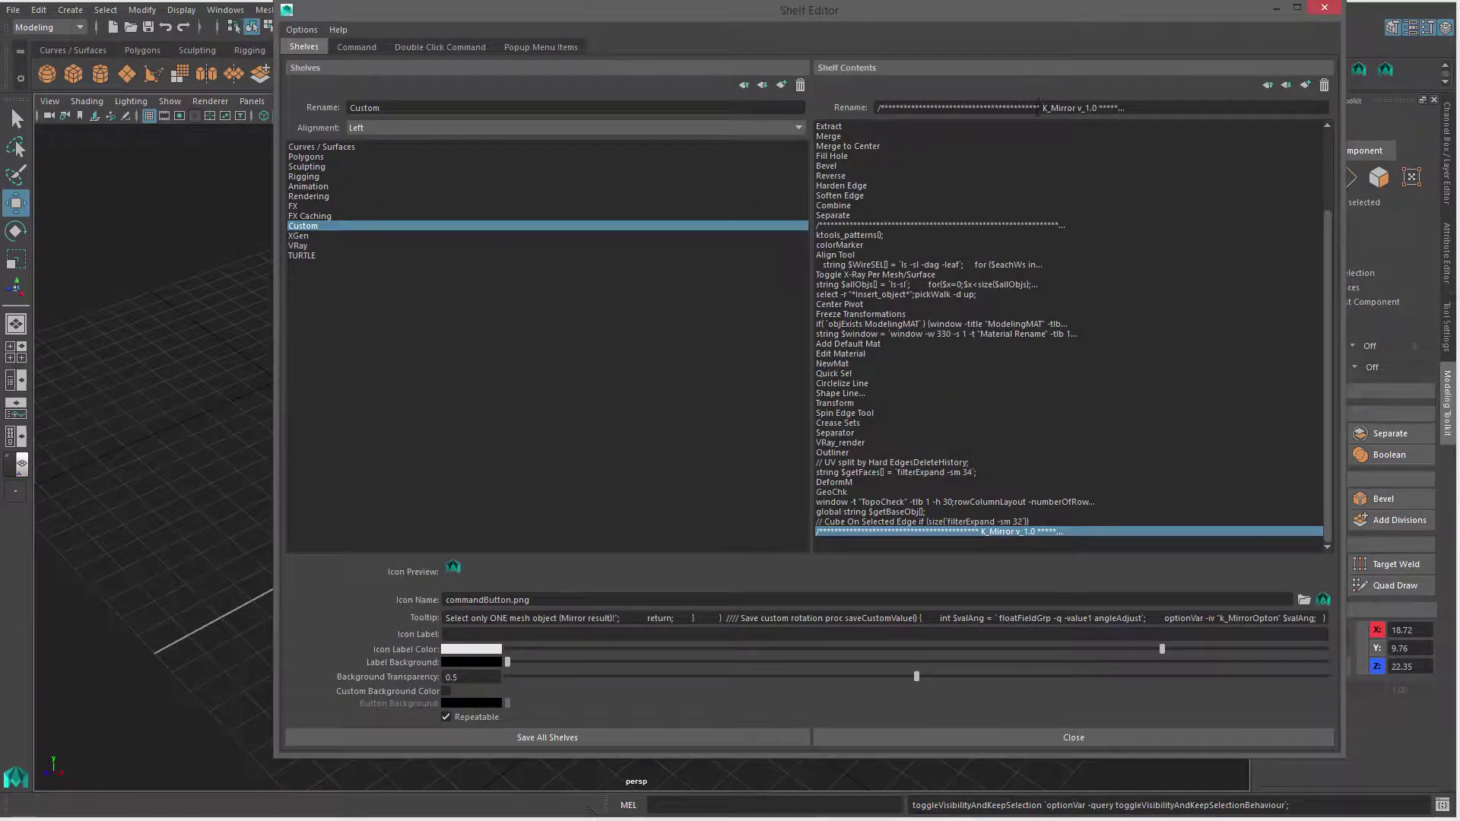
left_click_drag(1041, 107, 876, 108)
key("ctrl+c")
key("BackSpace")
key("BackSpace")
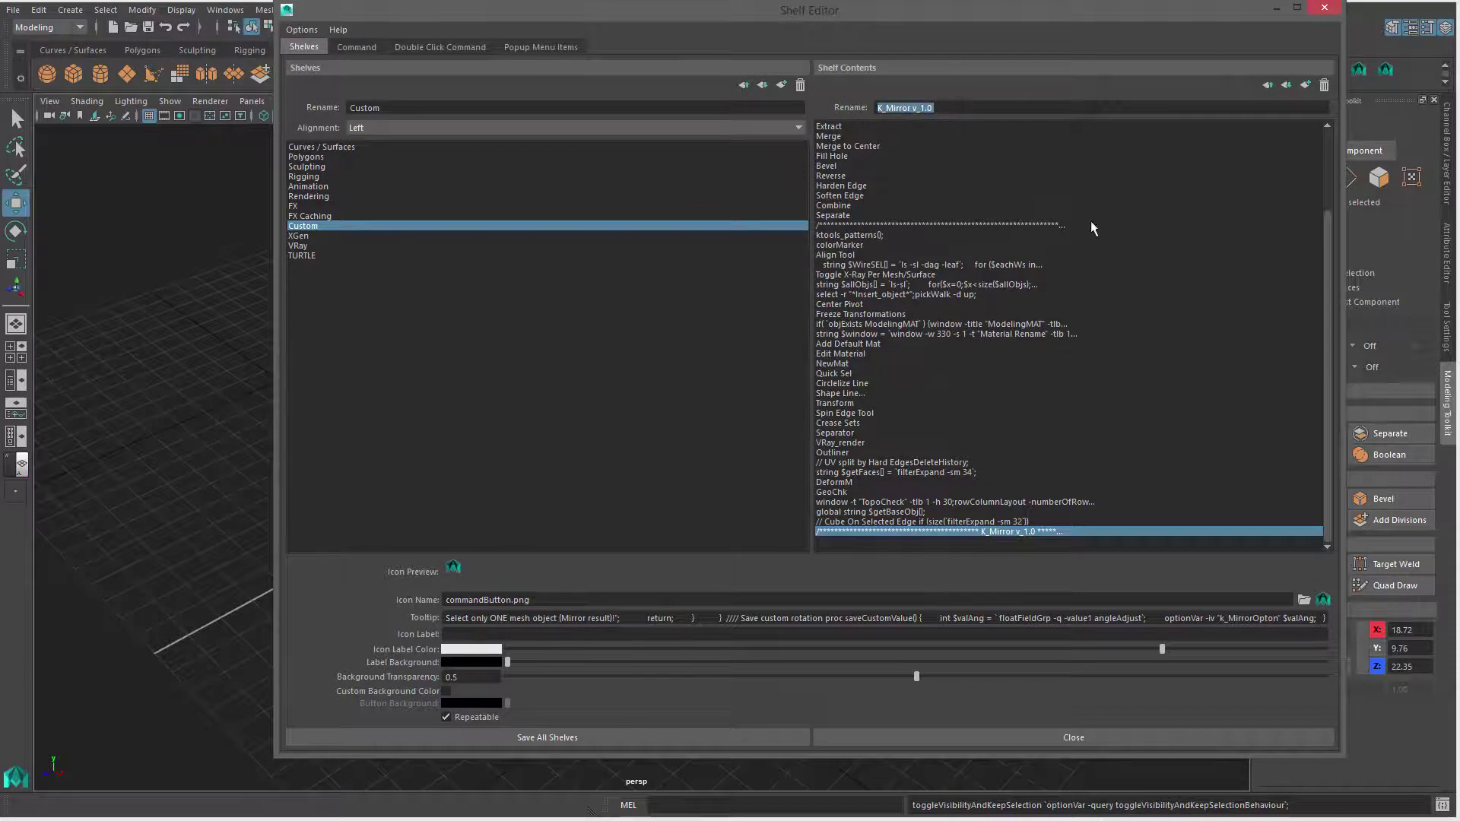
key("Return")
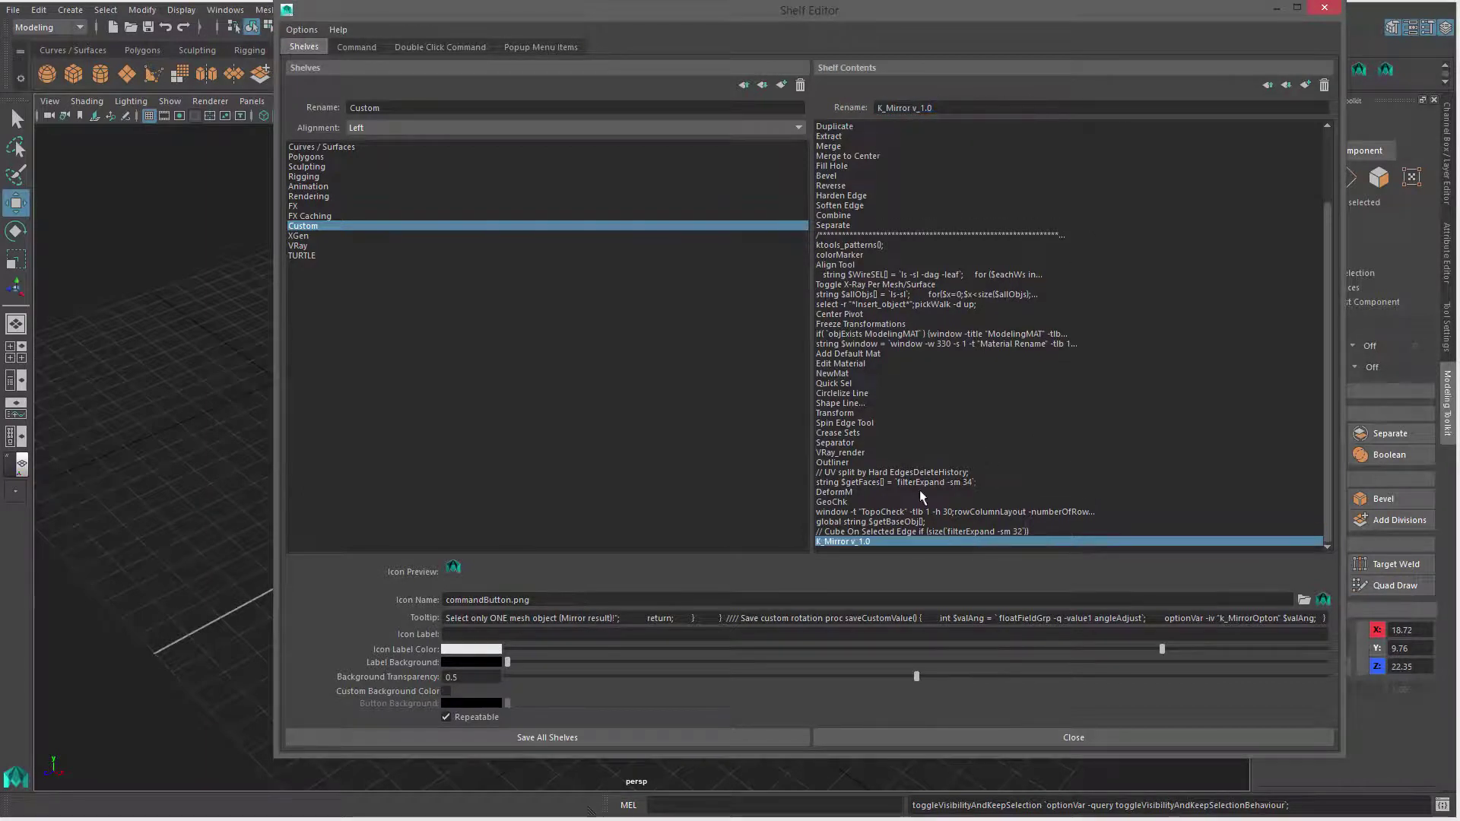
- Replace the shelf button's tooltip with K_Mirror v_1.0
left_click(513, 620)
key("ctrl+a")
key("BackSpace")
key("ctrl+v")
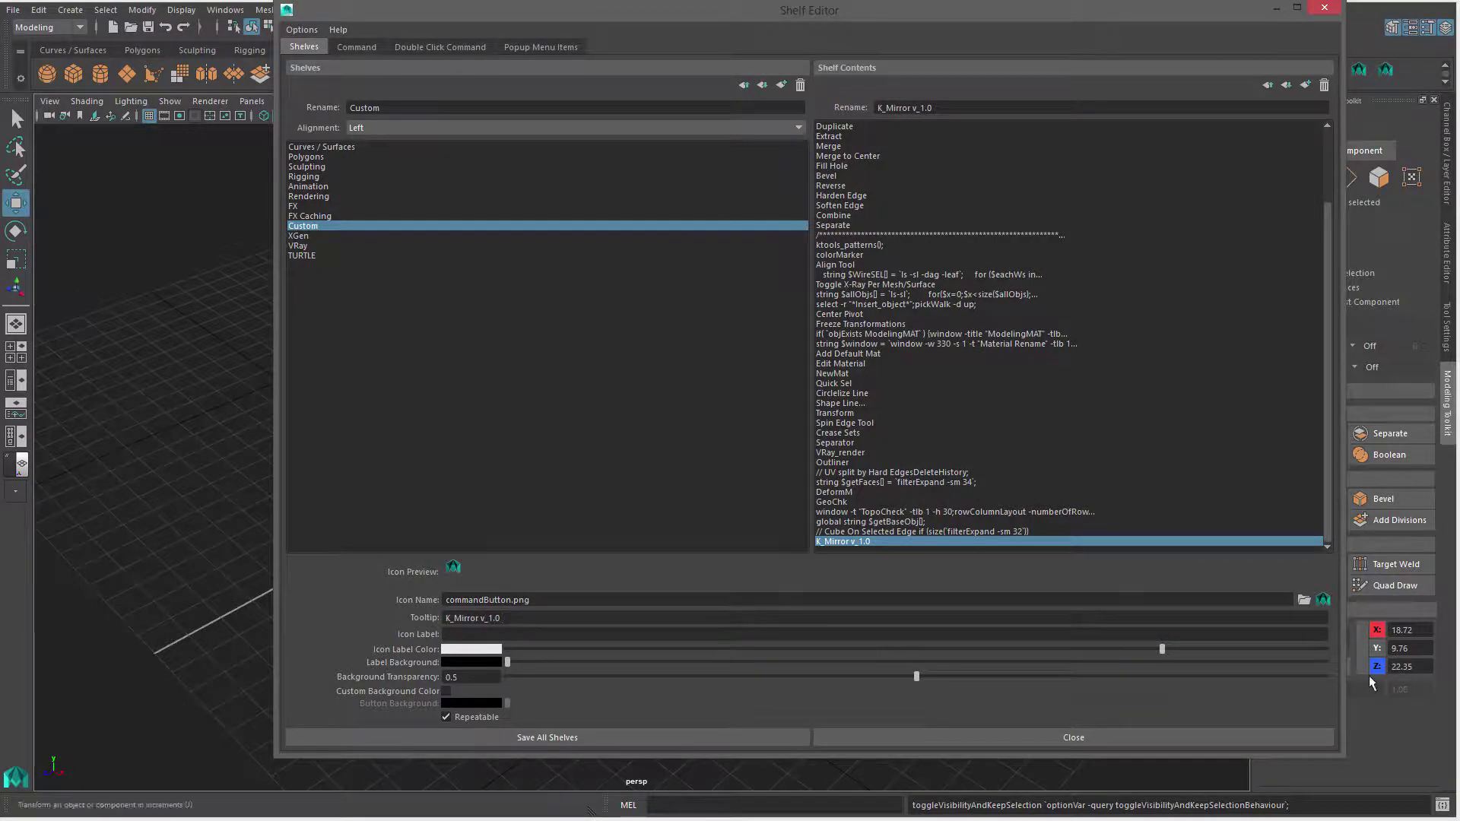
- Assign ShelfIcon.png from the K_Mirror_icons folder as the K_Mirror v_1.0 button's icon and save all shelves
left_click(1307, 599)
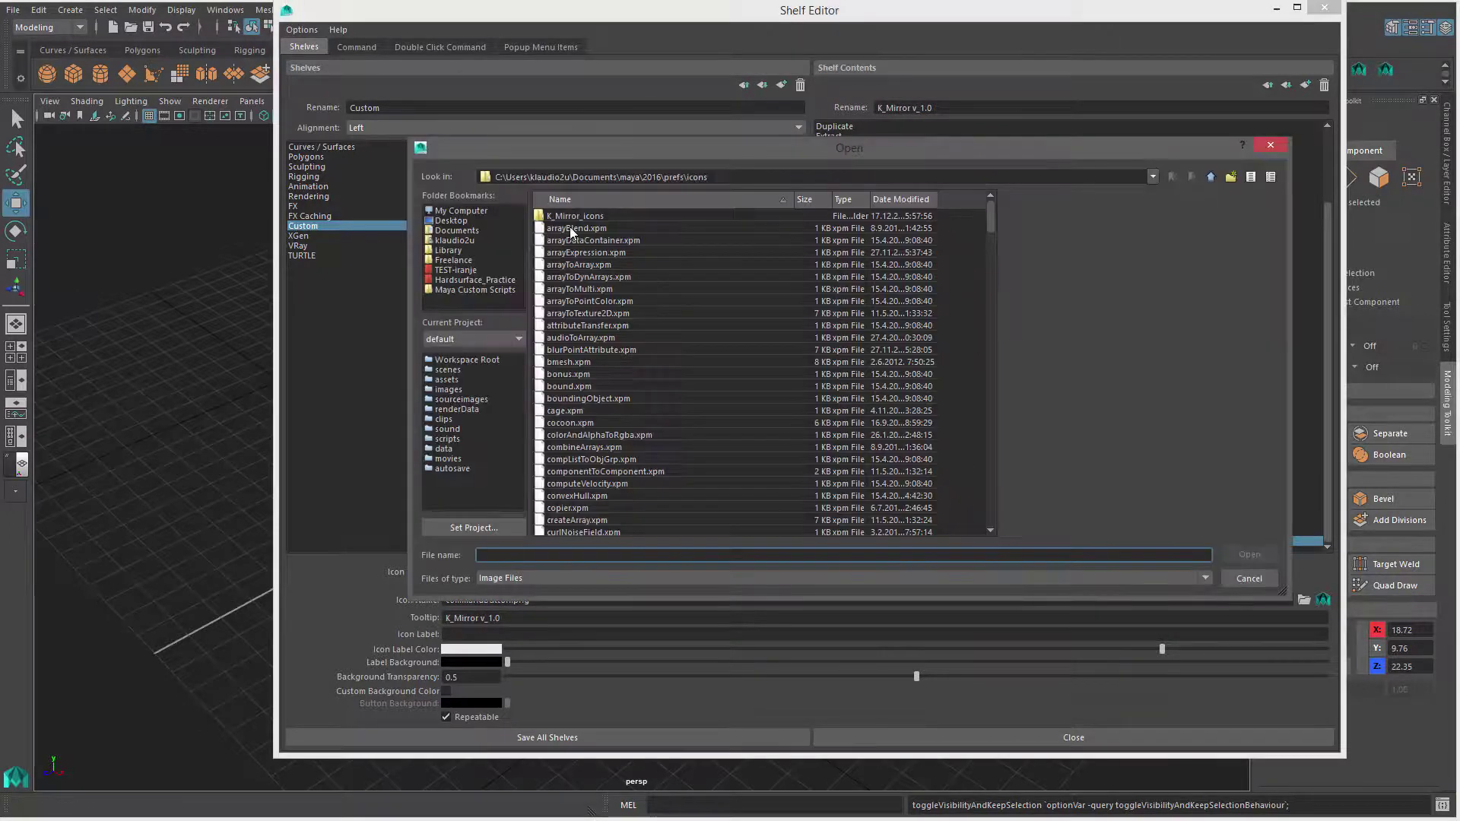
left_click_drag(611, 154, 588, 131)
double_click(549, 193)
left_click(552, 279)
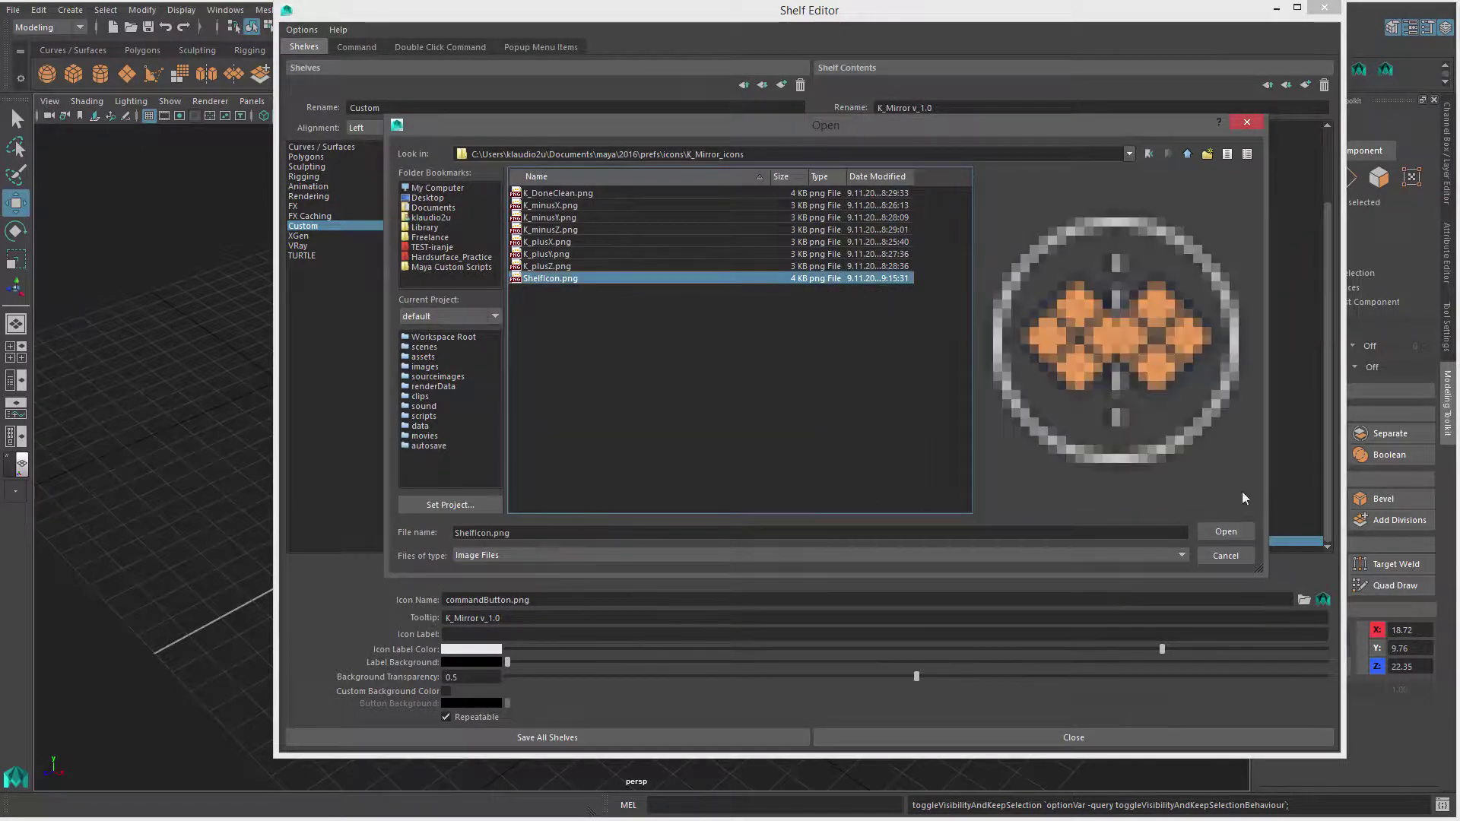
left_click(1220, 534)
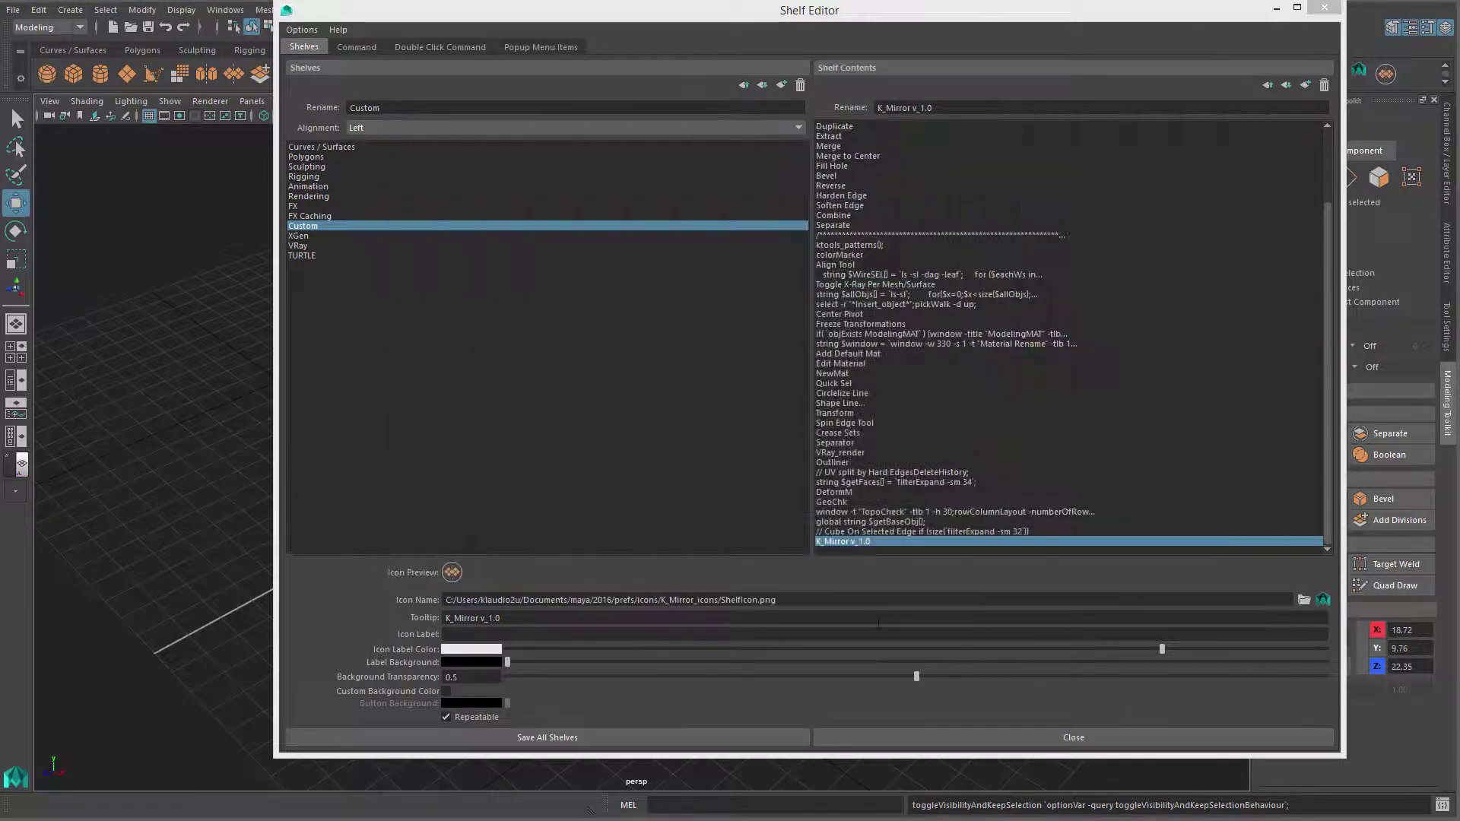
left_click(617, 742)
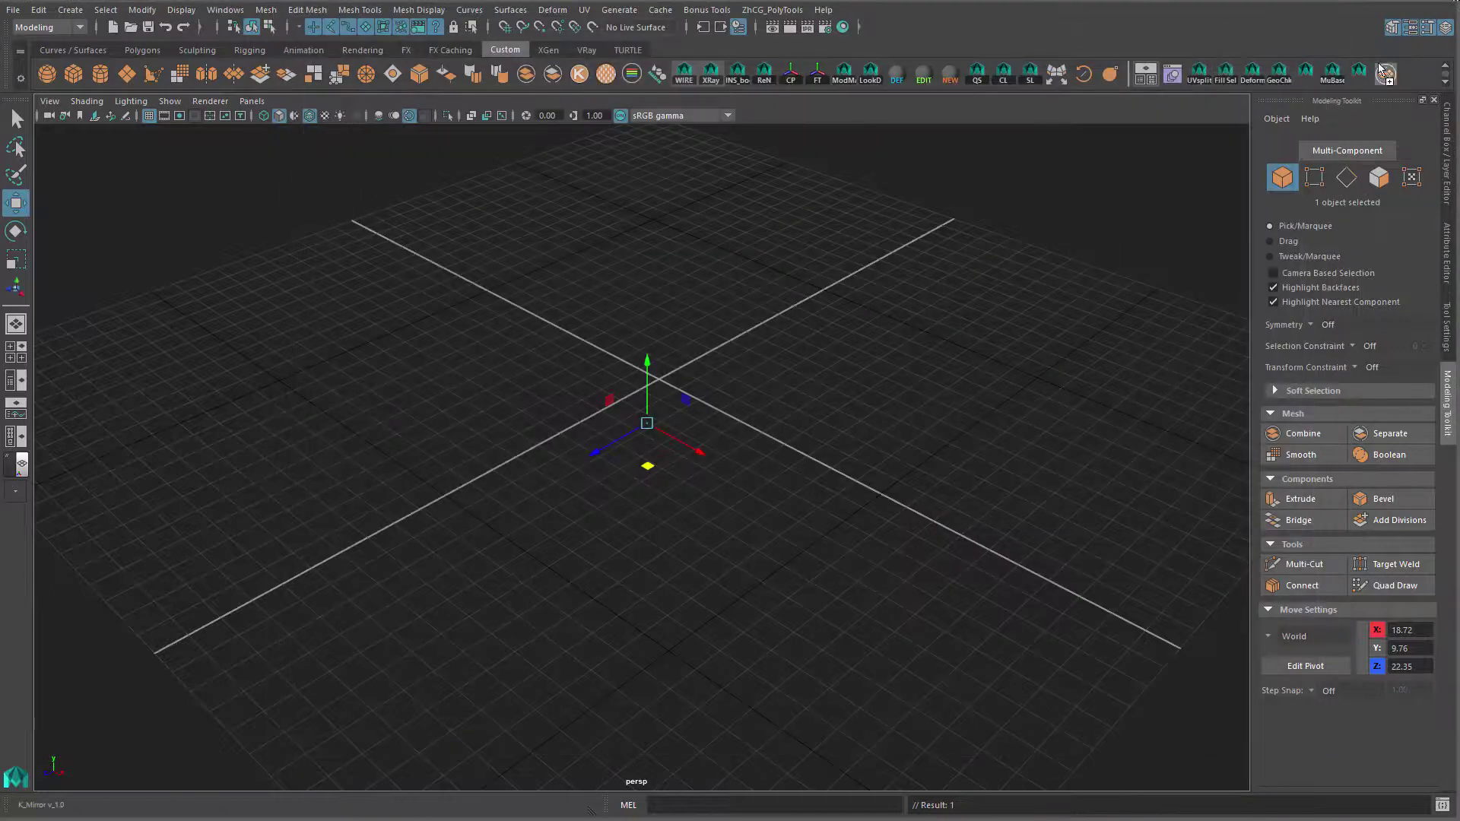
- Move the K_Mirror v_1.0 button to the middle of the Custom shelf, directly after the rainbow-striped icon, and clear the scene selection
middle_click_drag(770, 95, 651, 88)
left_click_drag(792, 336, 365, 228, "alt")
left_click(802, 350)
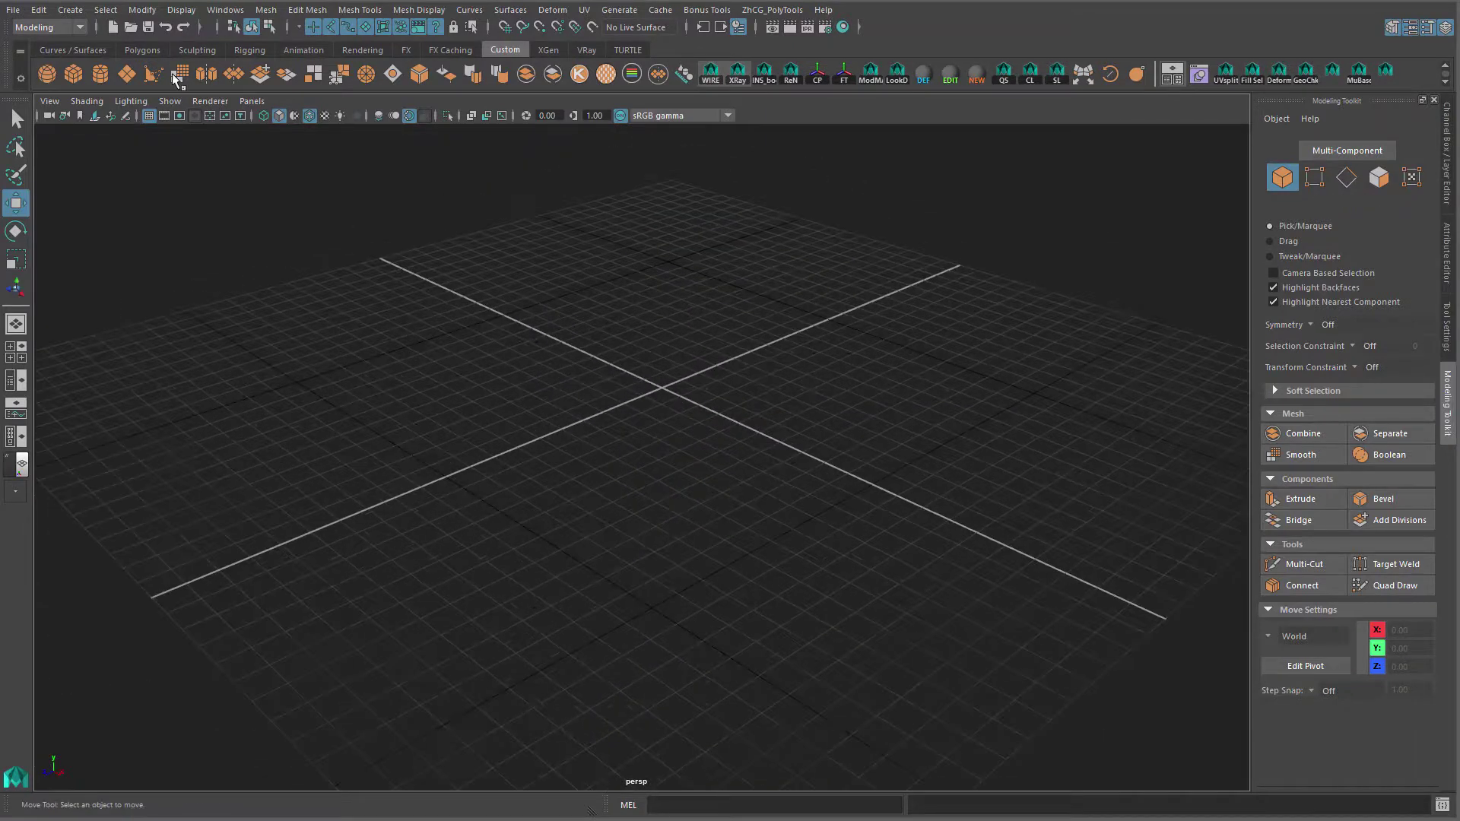
- Open the Outliner, unhide polySurface1 and deselect it
left_click(208, 11)
mouse_move(395, 67)
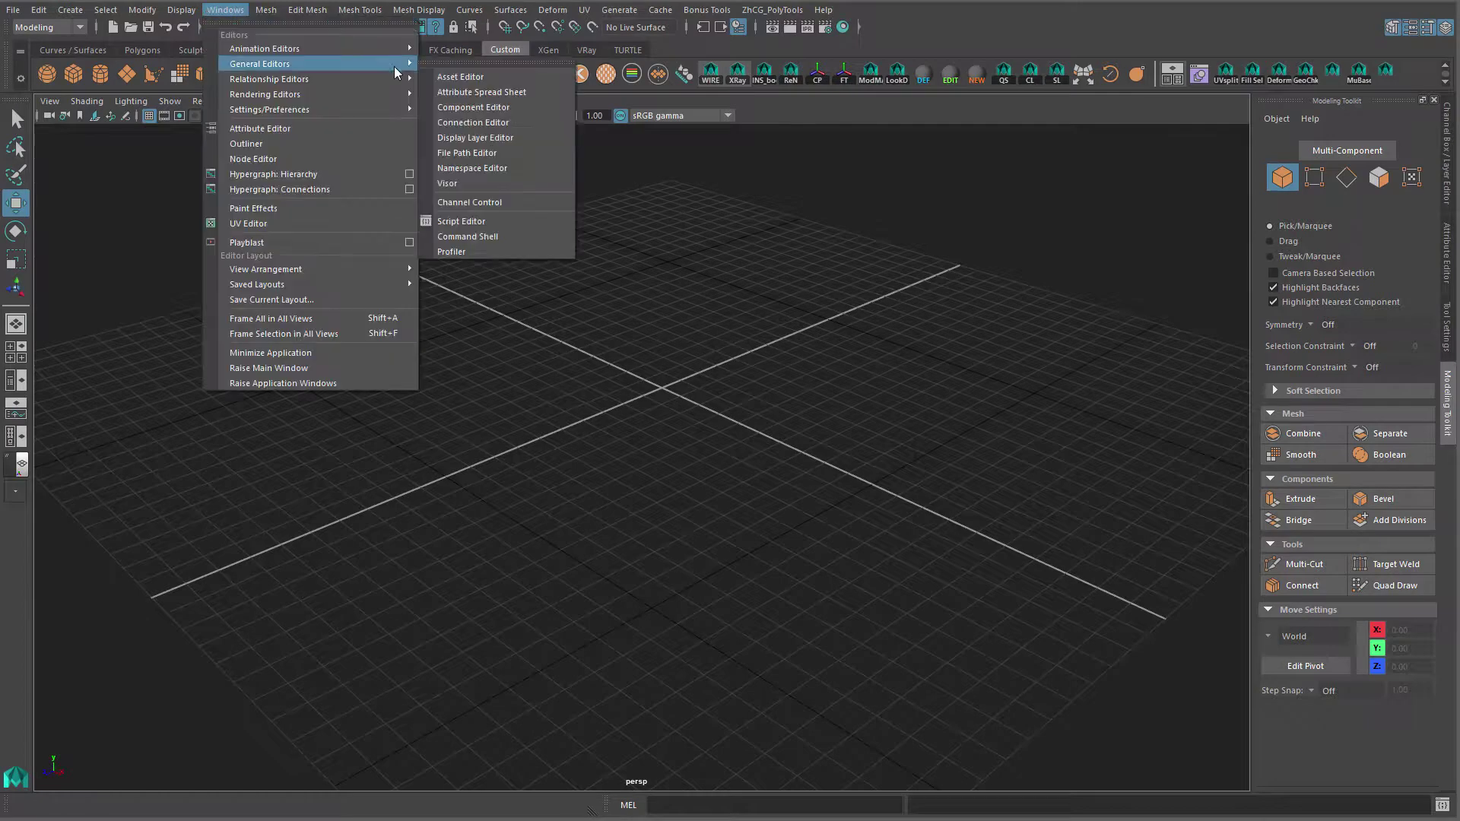
left_click(316, 146)
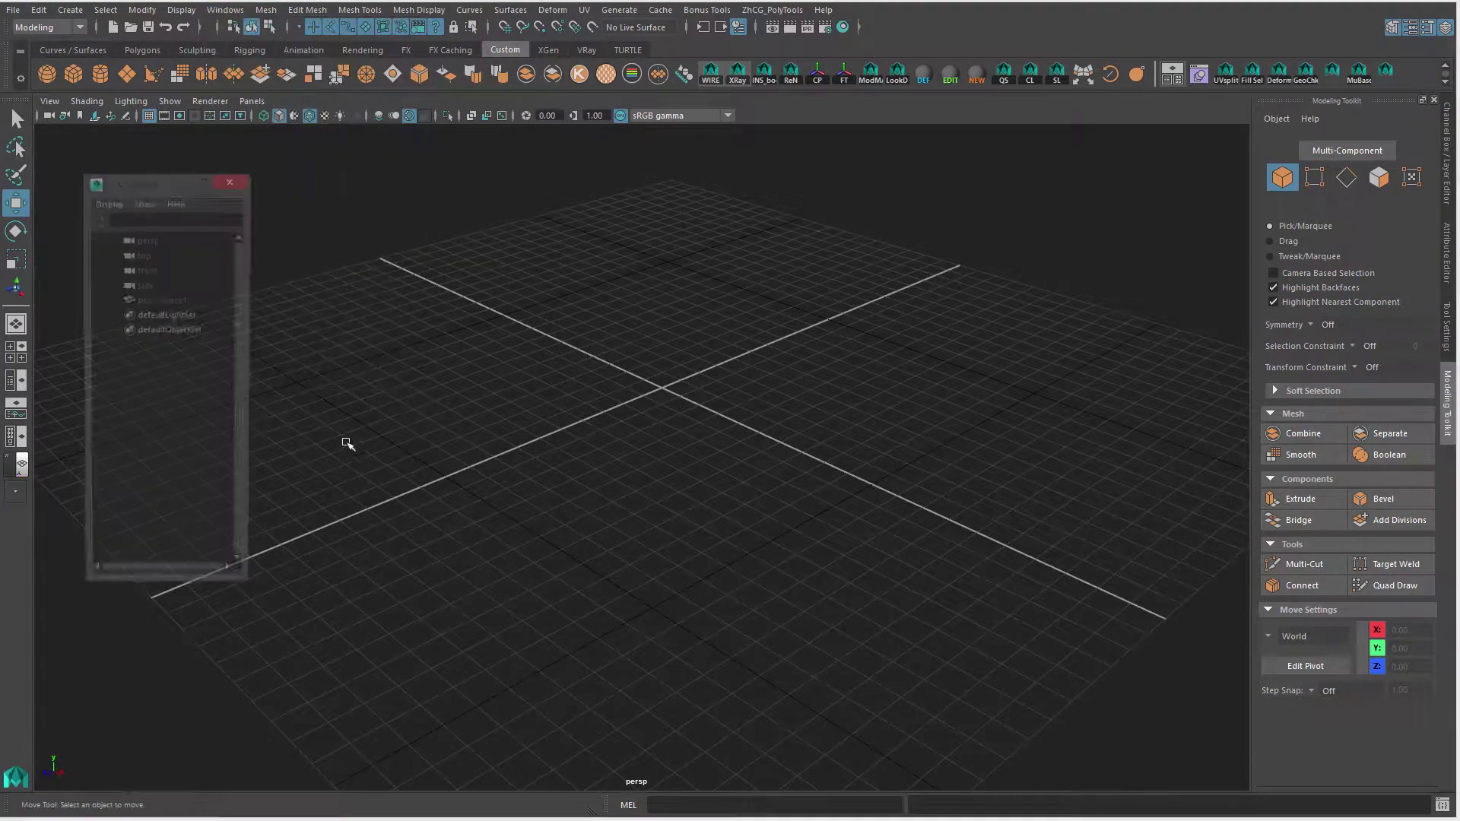
left_click(161, 302)
key("h")
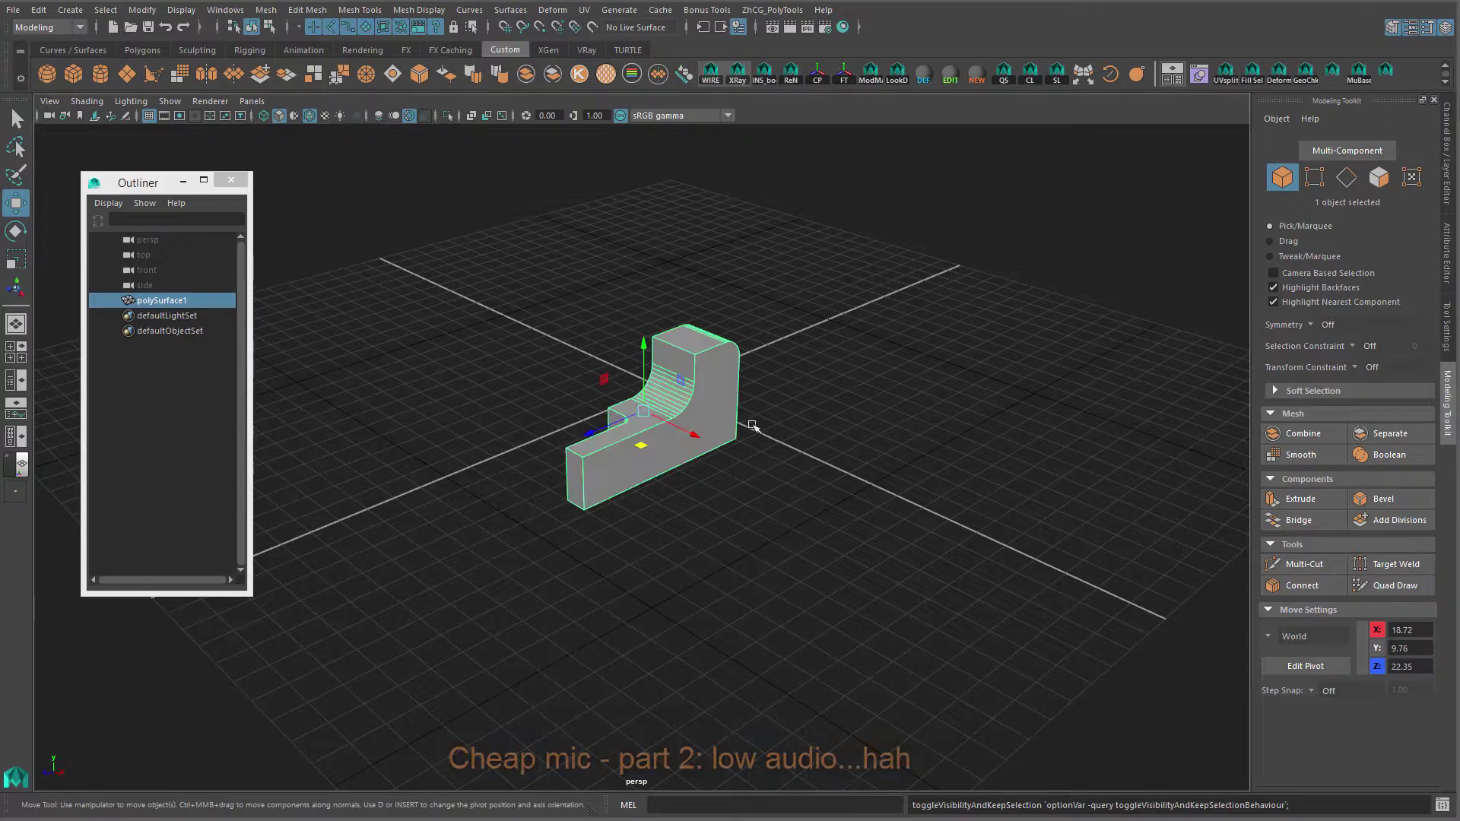
left_click_drag(697, 500, 811, 515, "alt")
left_click(812, 515)
left_click(718, 384)
- Launch K_Mirror from its shelf button and place its window beside the Outliner, clear of the model
right_click_drag(624, 320, 681, 312, "alt")
left_click(735, 182)
left_click(659, 74)
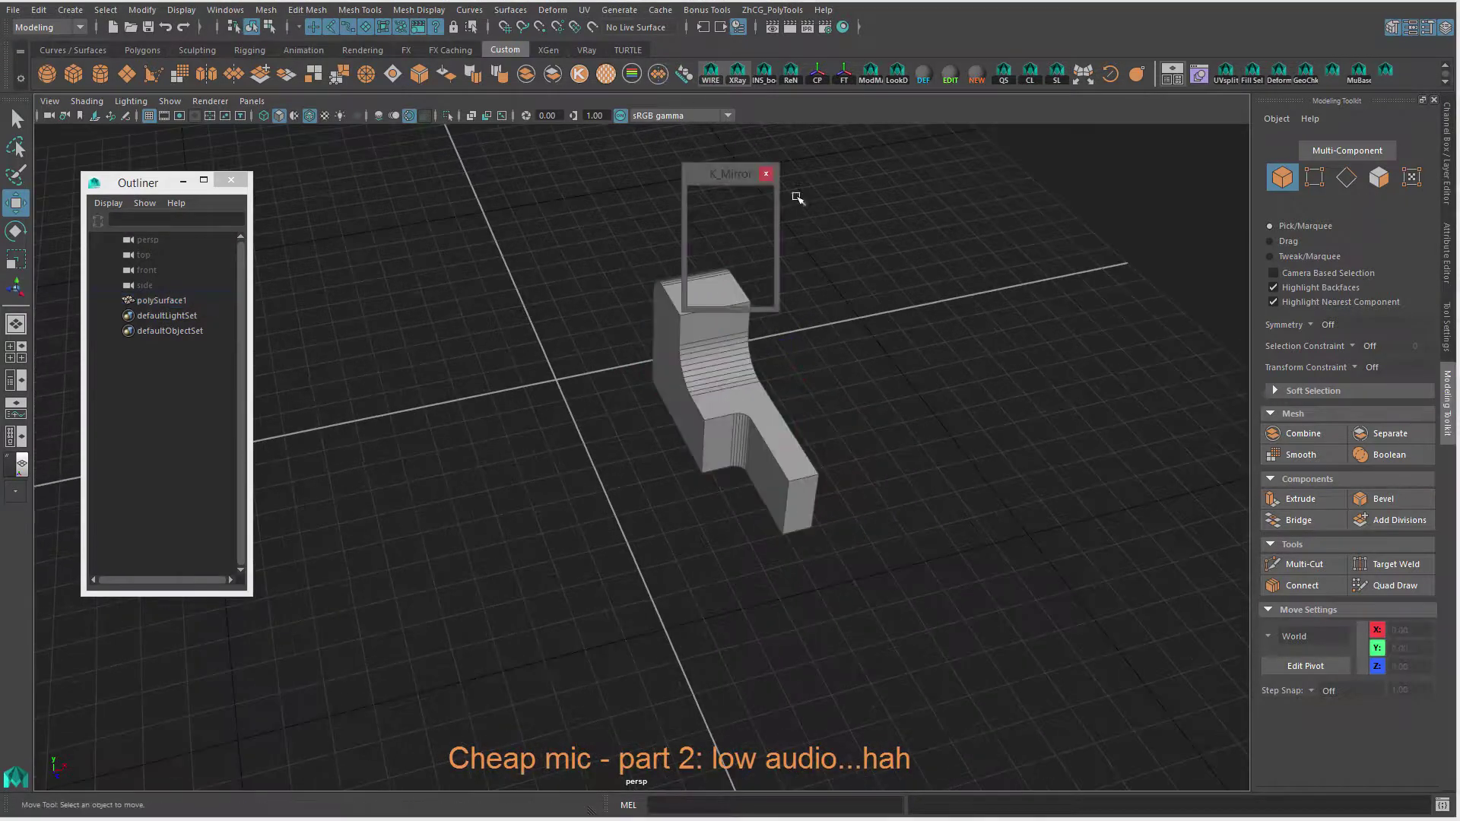
left_click_drag(746, 180, 524, 200)
right_click_drag(726, 380, 686, 370, "alt")
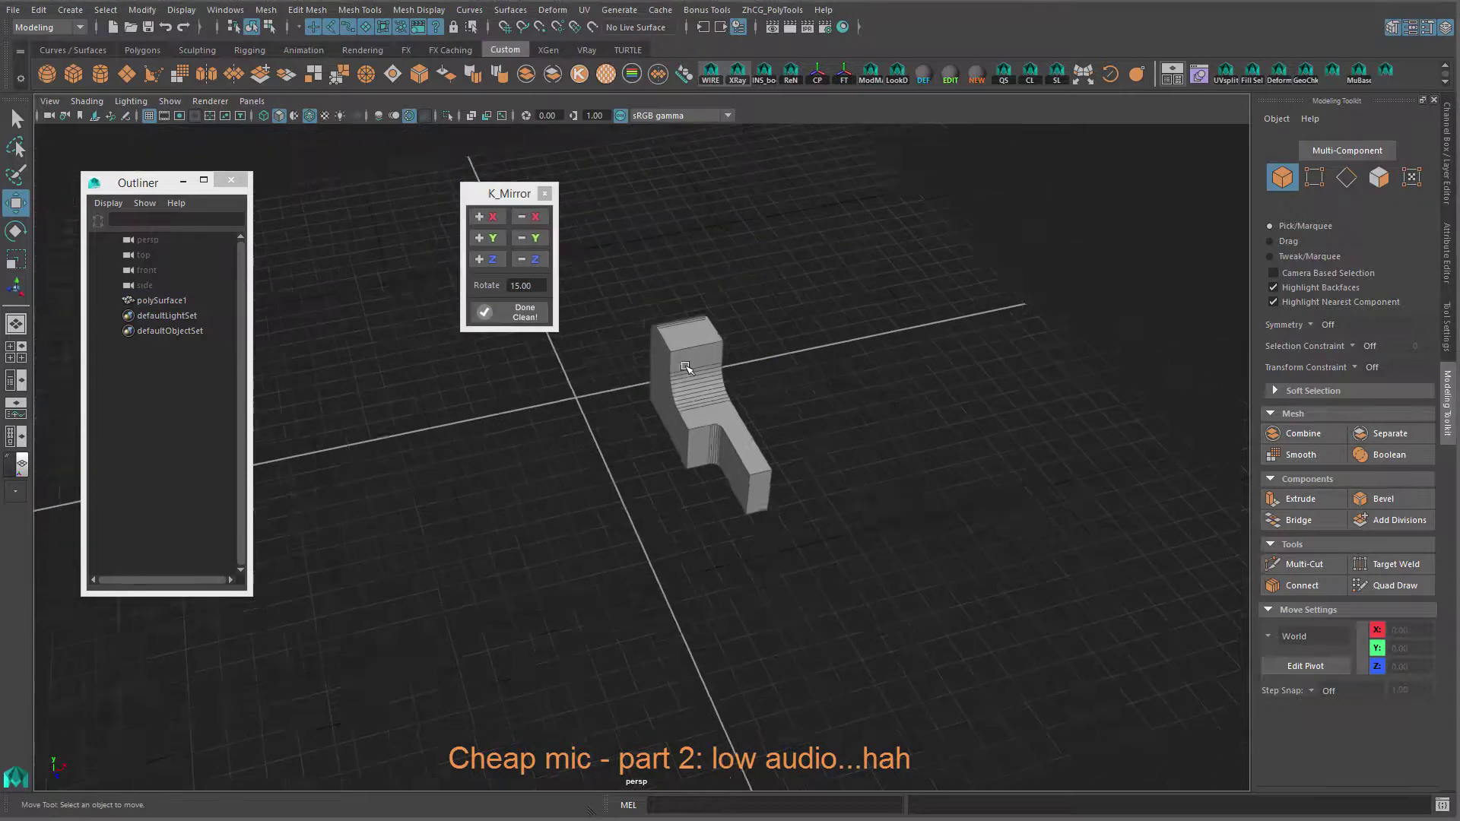
middle_click_drag(686, 366, 852, 360, "alt")
left_click_drag(851, 363, 847, 282, "alt")
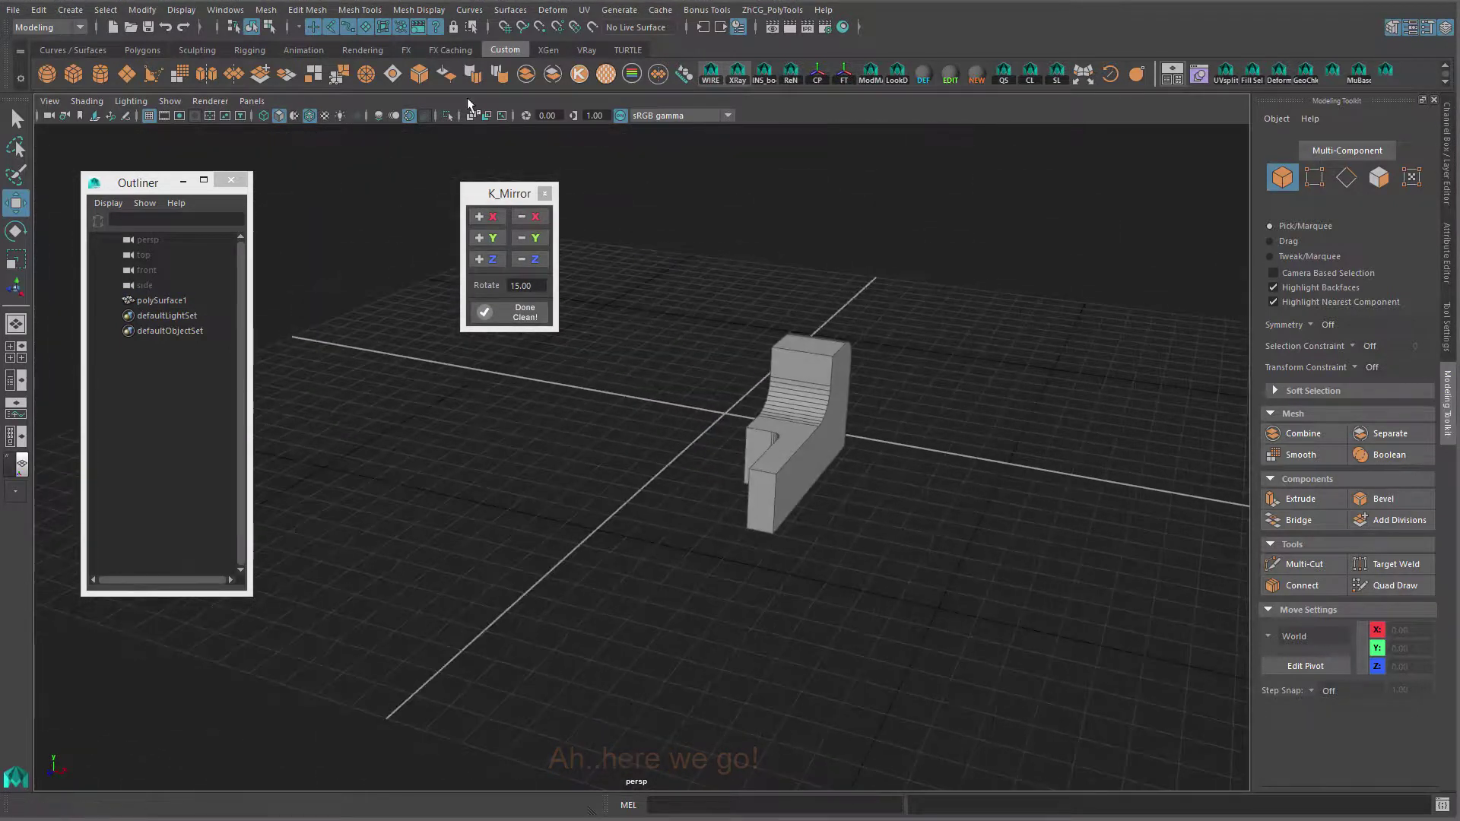
left_click_drag(504, 197, 524, 229)
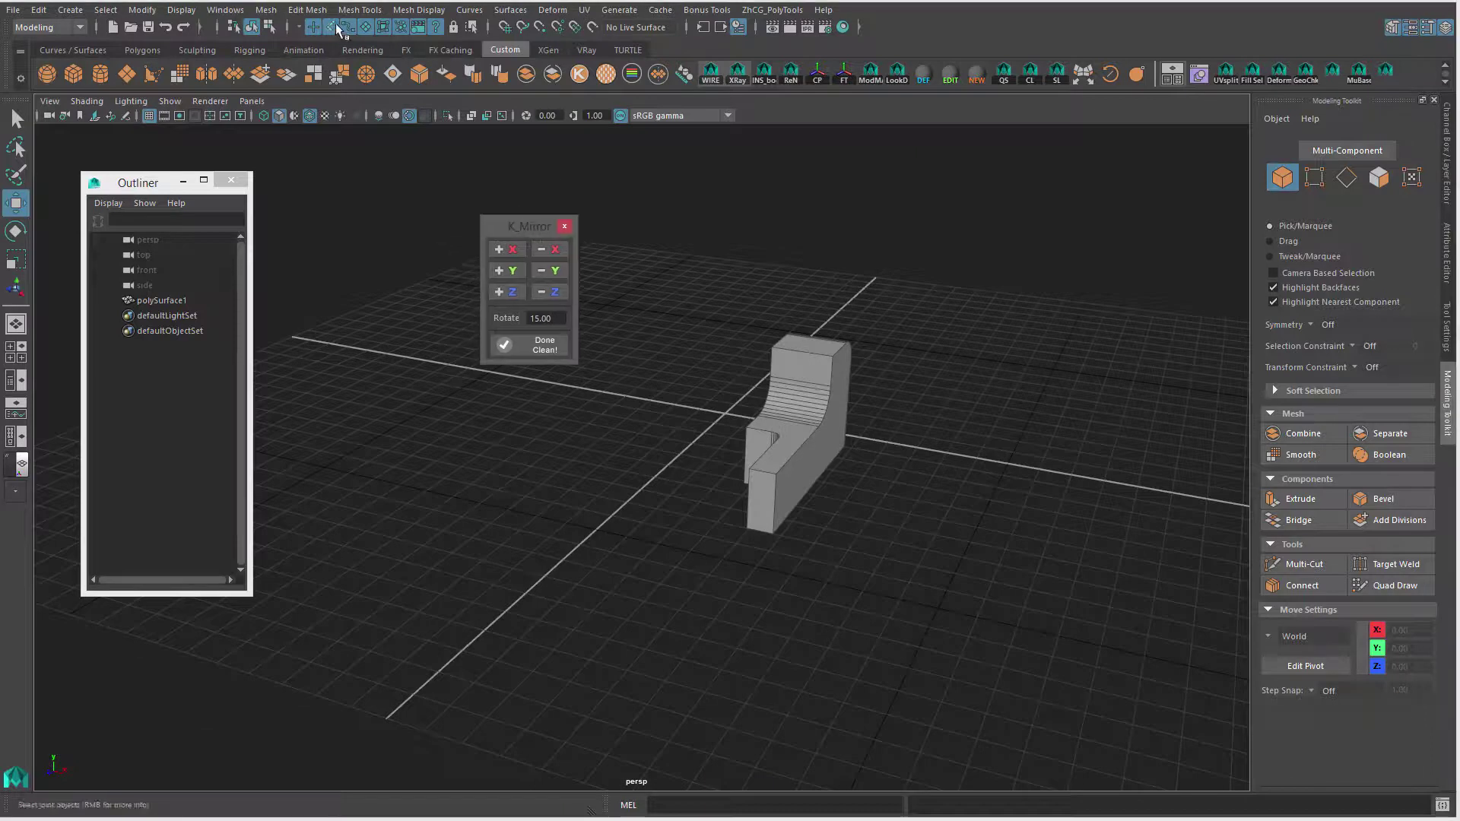
left_click(307, 10)
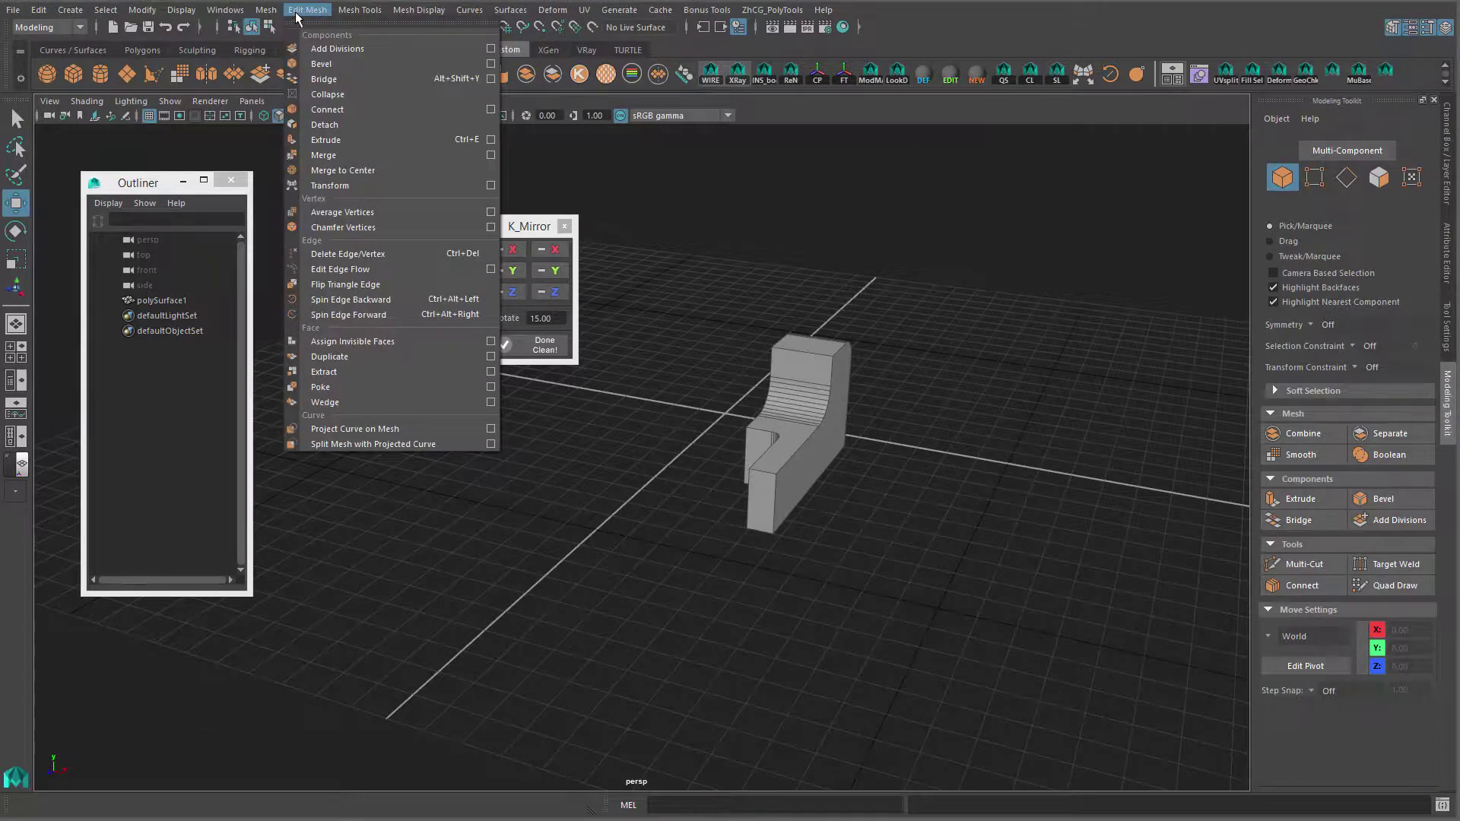
mouse_move(275, 13)
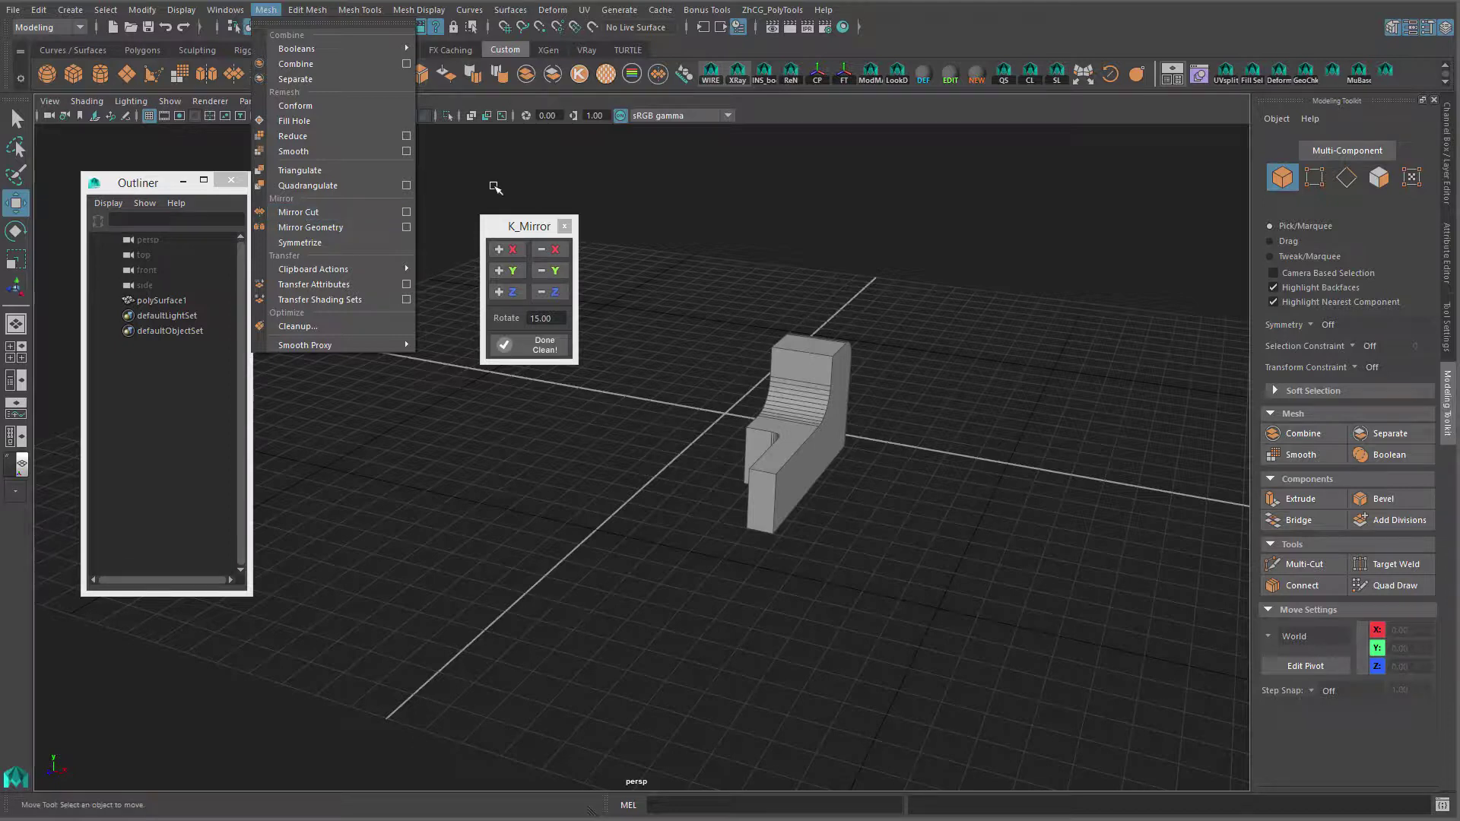
left_click(523, 202)
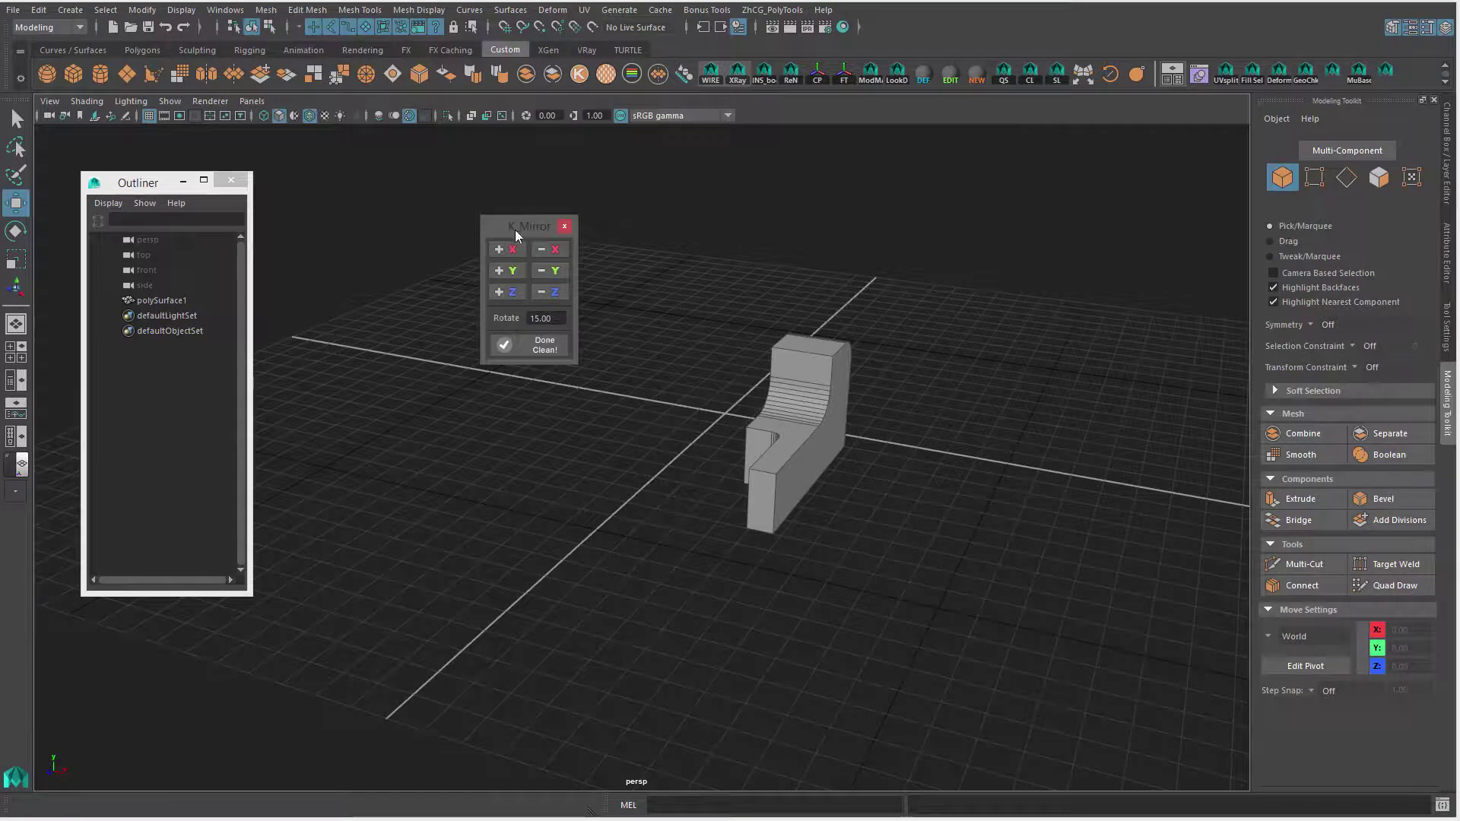
left_click_drag(513, 229, 483, 248)
left_click_drag(701, 321, 701, 342, "alt")
middle_click_drag(697, 323, 688, 296, "alt")
right_click_drag(687, 297, 771, 296, "alt")
left_click_drag(502, 245, 488, 217)
left_click_drag(547, 267, 627, 293, "alt")
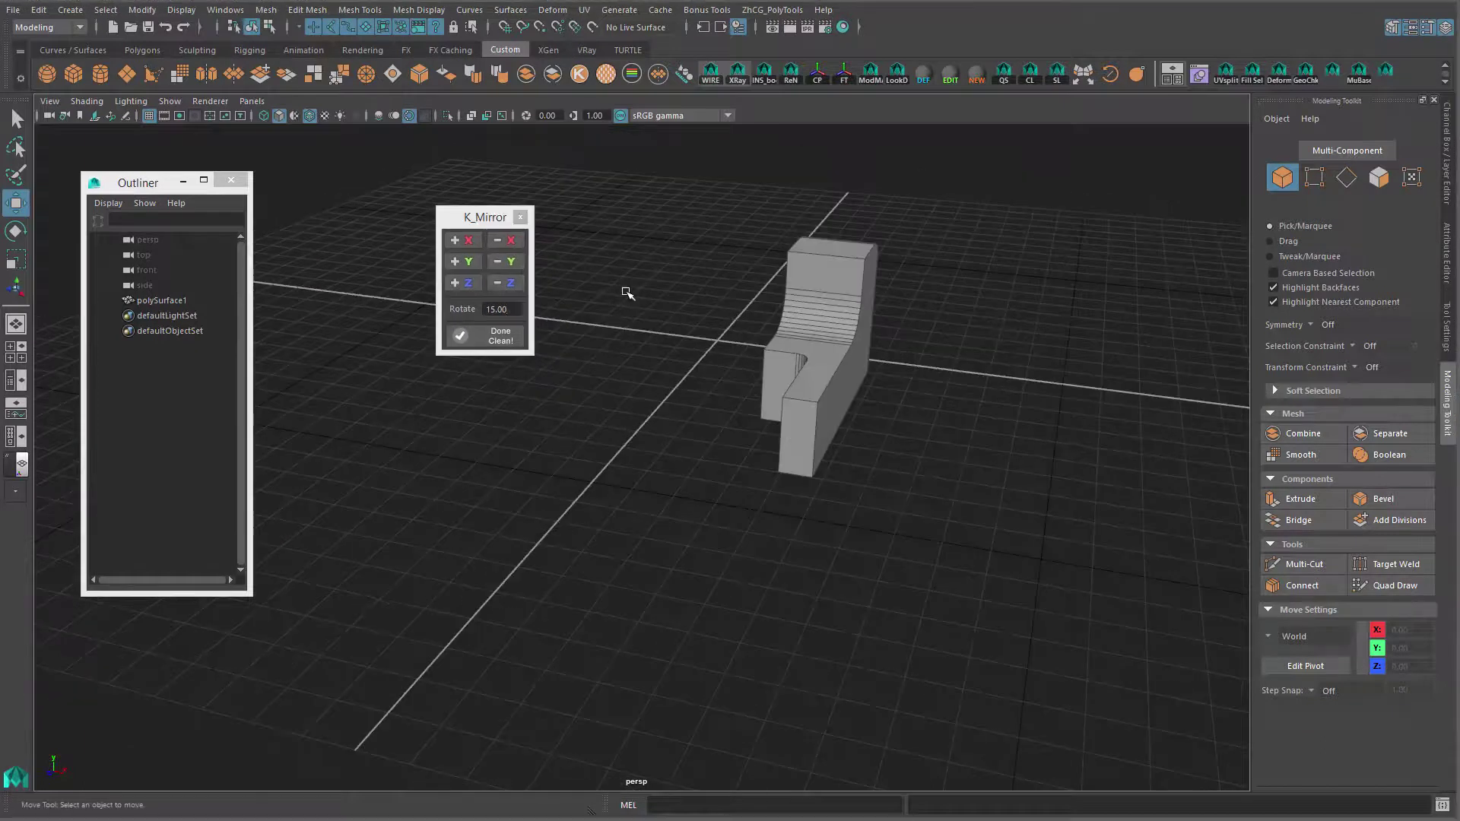
left_click_drag(477, 218, 503, 190)
- Select polySurface1 and mirror it across -X with K_Mirror
left_click_drag(742, 247, 1011, 423)
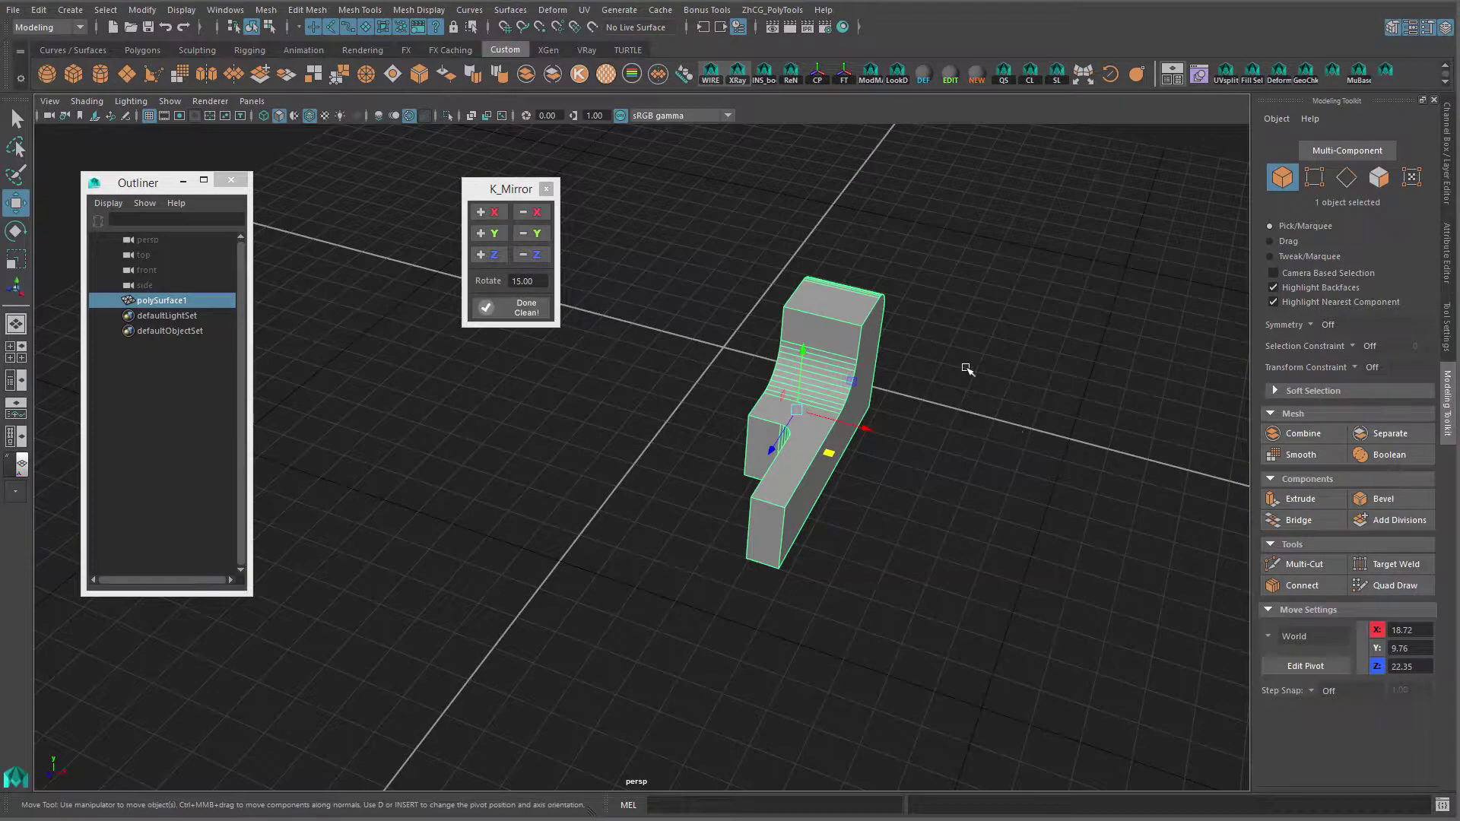
right_click_drag(708, 403, 810, 408, "alt")
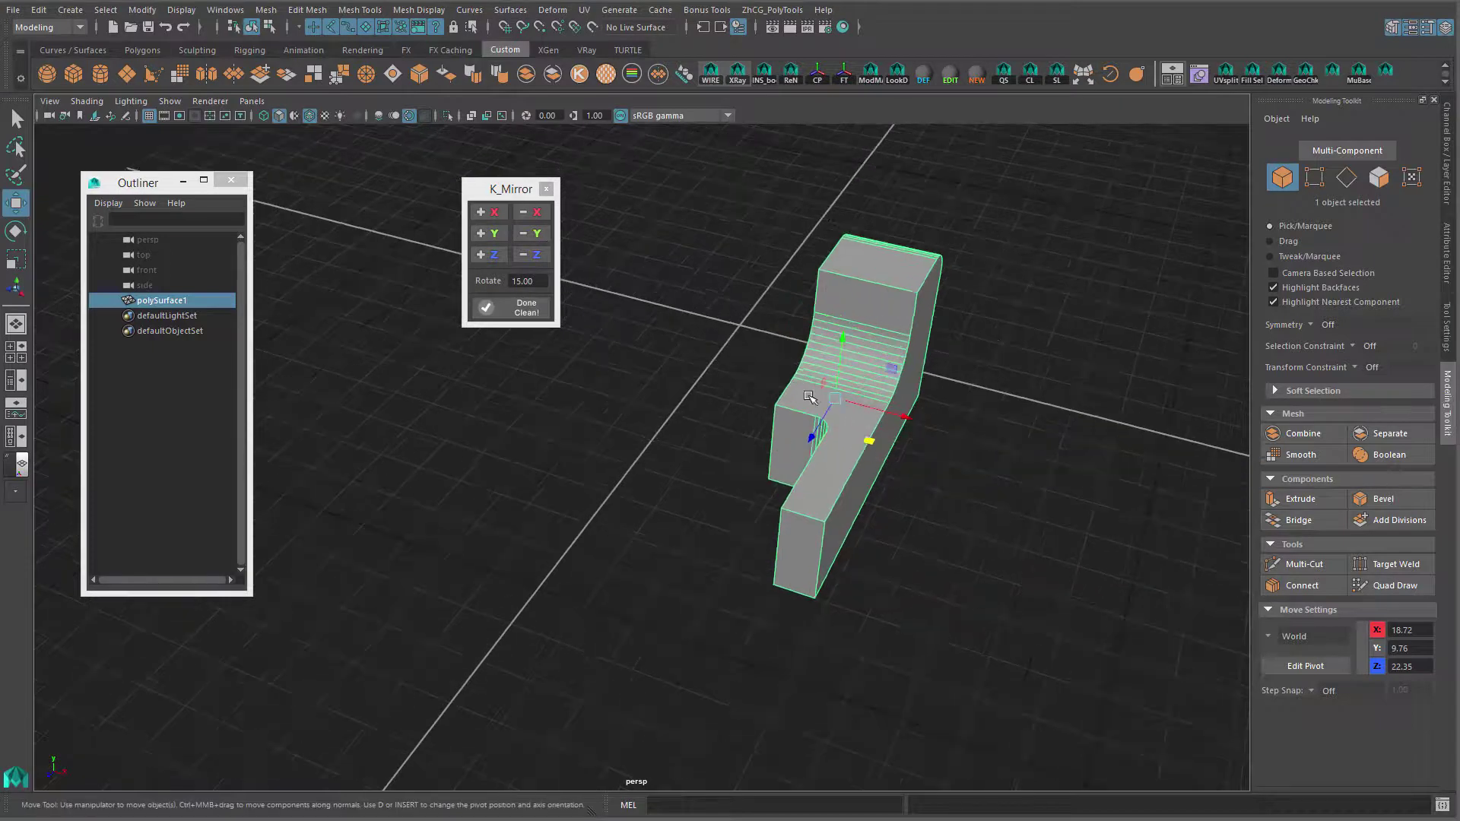
middle_click_drag(800, 365, 787, 386, "alt")
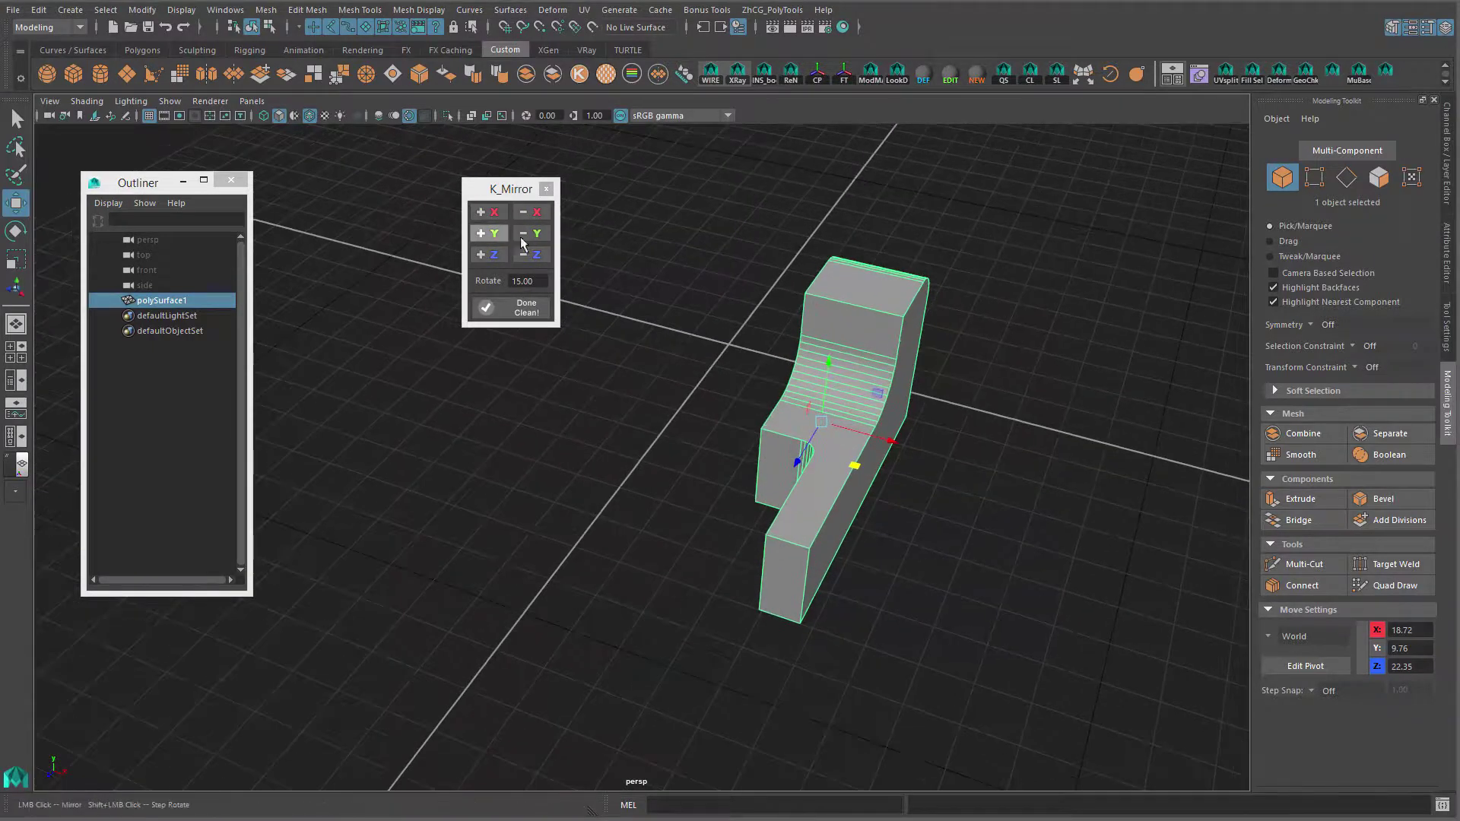
left_click_drag(1034, 444, 1025, 441, "alt")
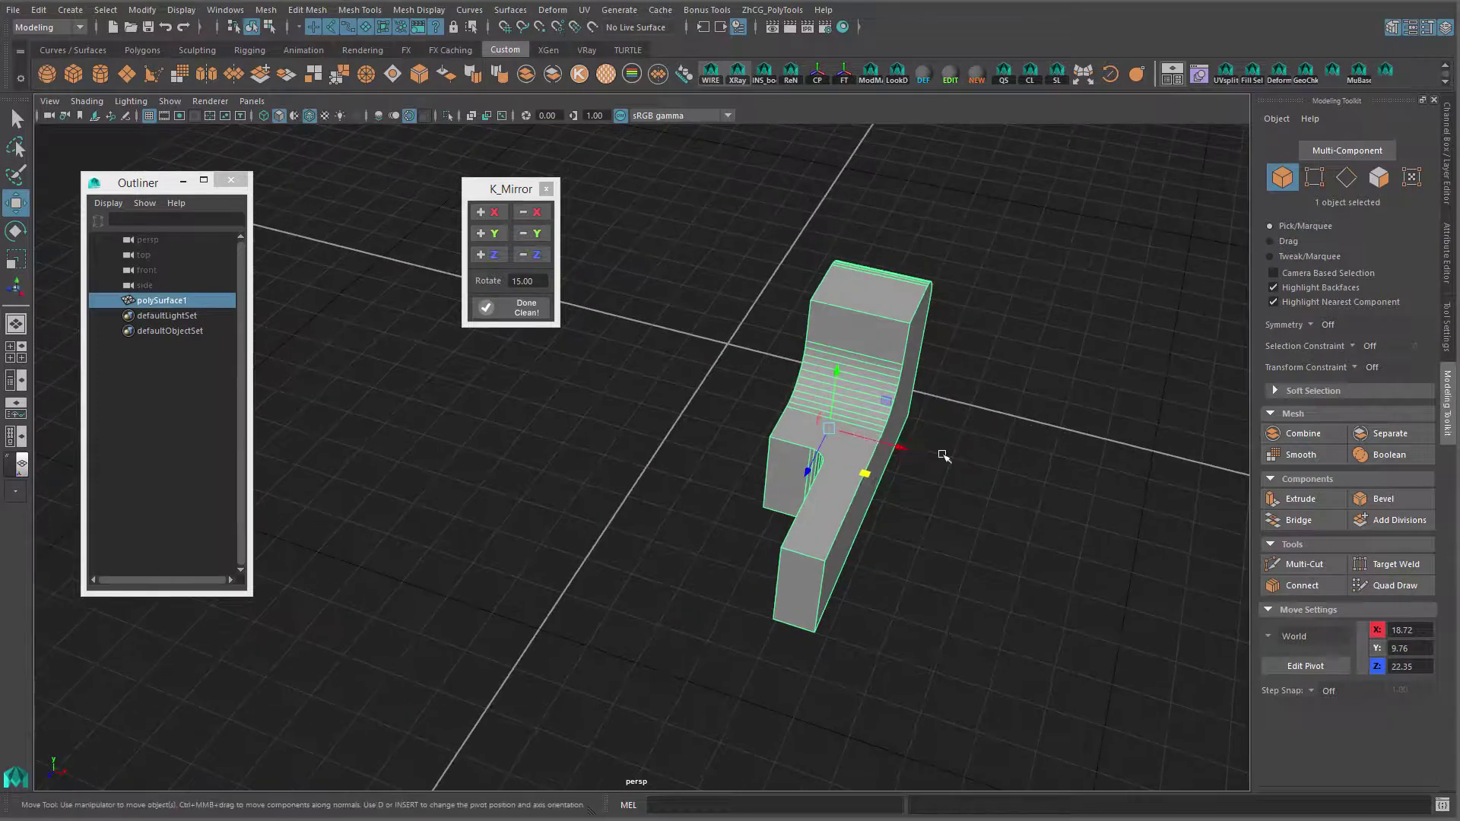
mouse_move(871, 438)
left_mouse_down("alt")
mouse_move(931, 426)
mouse_move(886, 423)
left_mouse_up("alt")
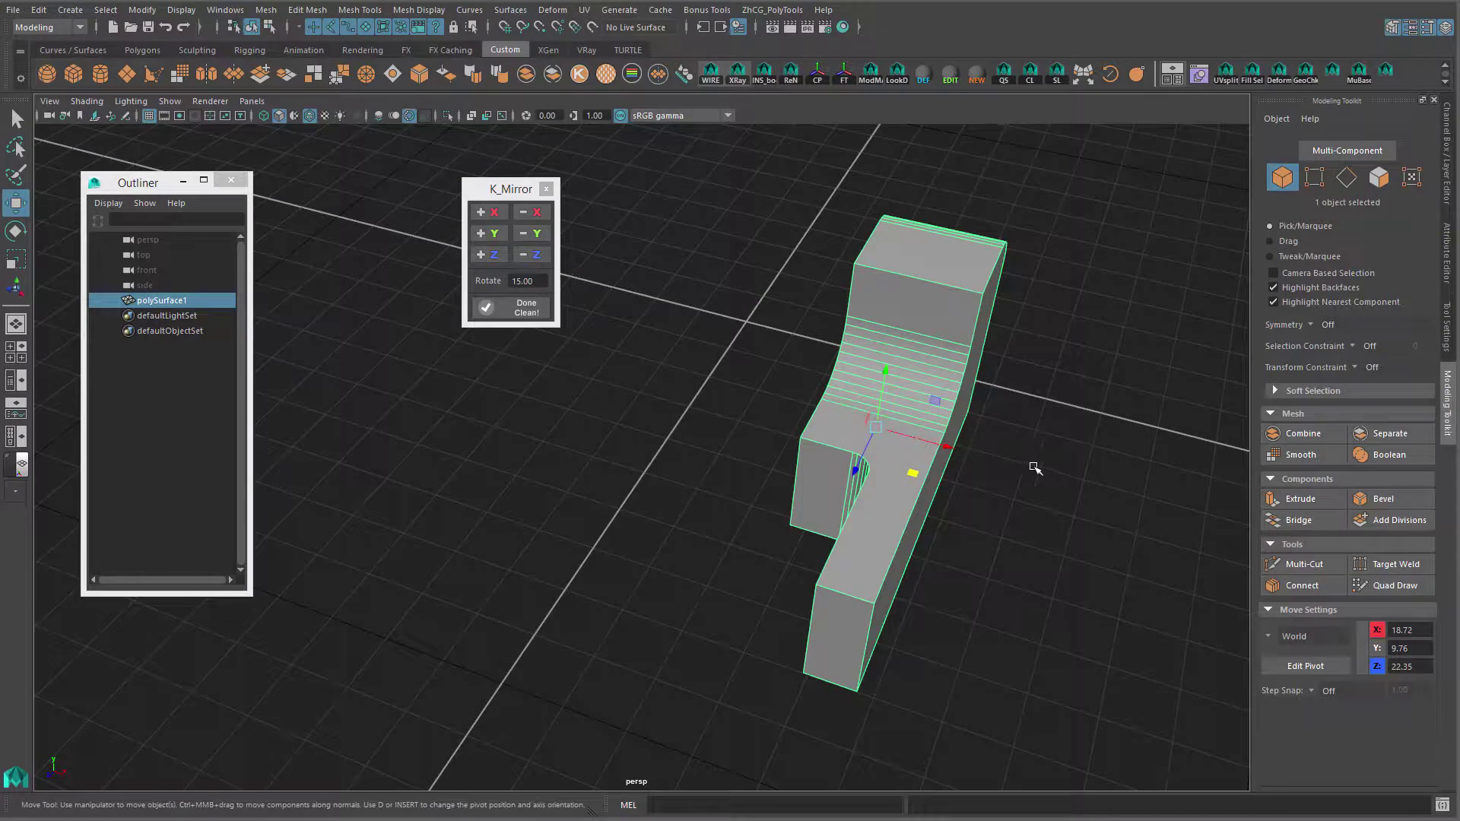
left_click_drag(871, 319, 898, 290, "alt")
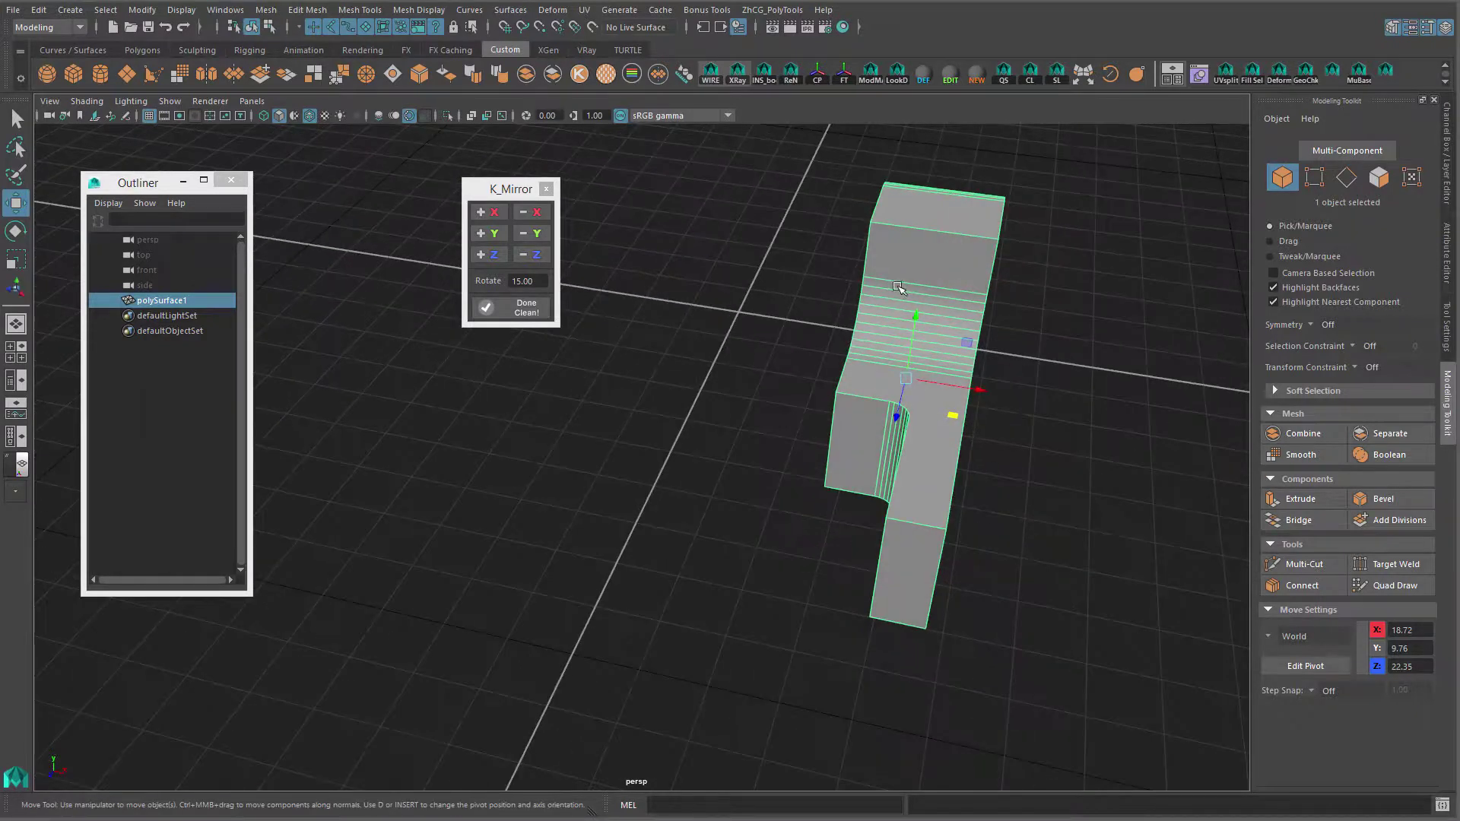
left_click(536, 215)
right_click_drag(947, 365, 925, 349, "alt")
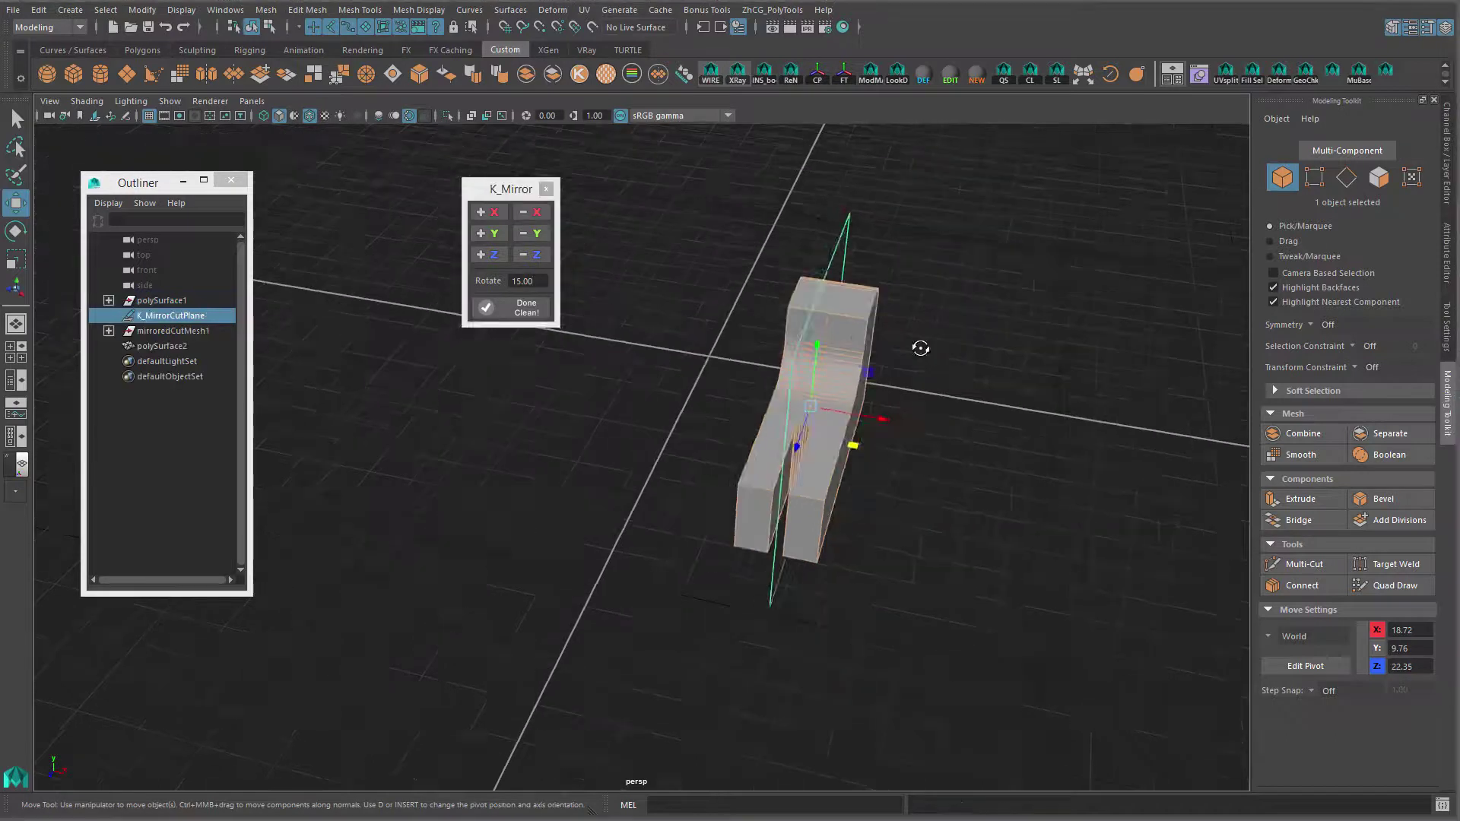
left_click_drag(925, 349, 909, 351, "alt")
- Slide the first mirror cut plane in the negative X direction to widen the mirrored body
mouse_move(861, 415)
left_mouse_down()
mouse_move(749, 411)
mouse_move(837, 414)
left_mouse_up()
left_click(968, 349)
left_click_drag(988, 350, 960, 329, "alt")
left_click(812, 268)
left_click_drag(875, 415, 715, 417, "alt")
middle_click_drag(716, 417, 974, 394, "alt")
mouse_move(974, 395)
left_mouse_down("alt")
mouse_move(970, 381)
mouse_move(979, 400)
left_mouse_up("alt")
- Mirror polySurface2 across +Z with K_Mirror and slide the new cut plane in the positive Z direction to lengthen the body
left_click(955, 355)
middle_click_drag(996, 352, 961, 330, "alt")
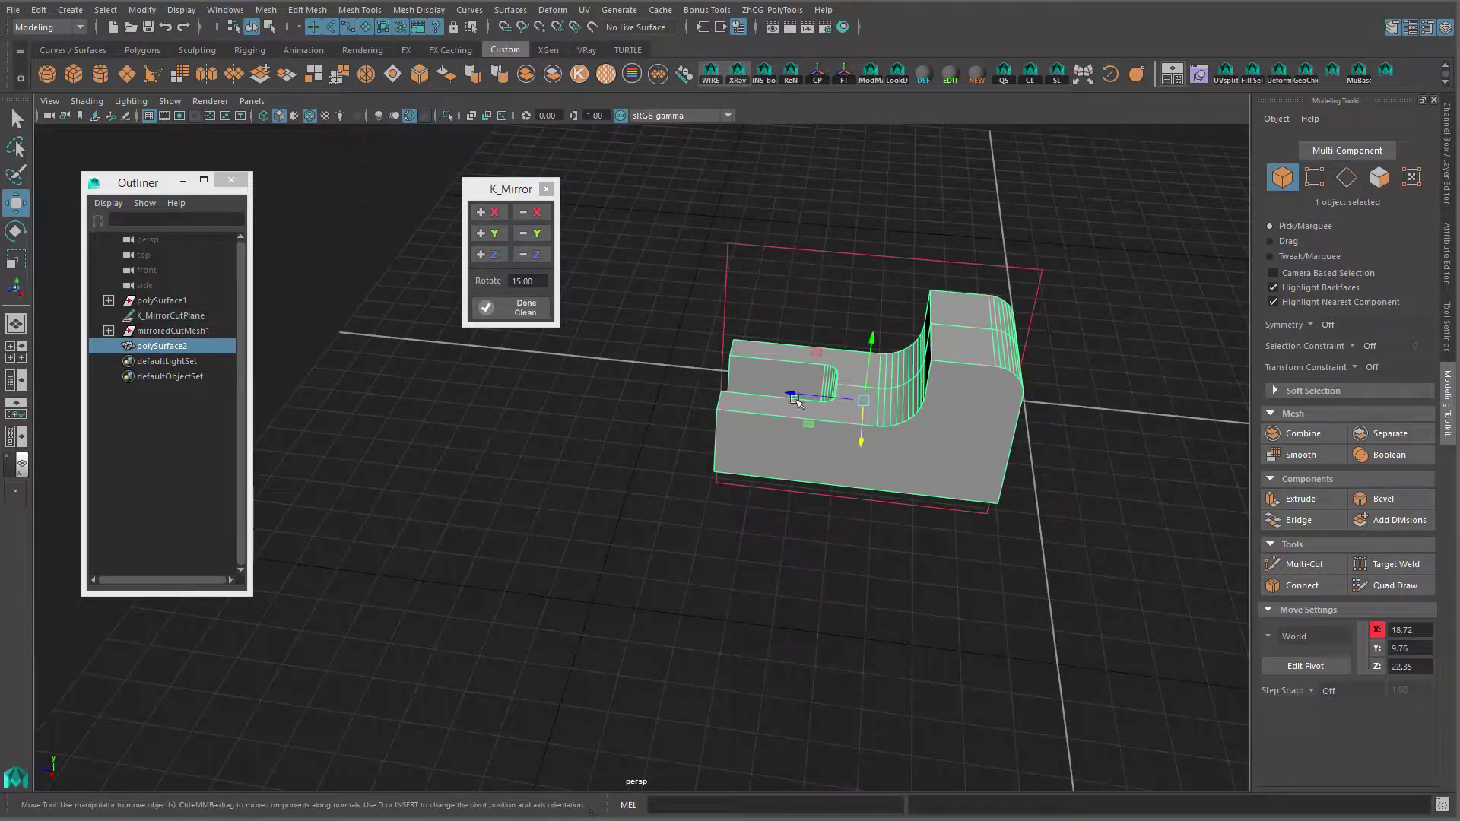
middle_click_drag(786, 393, 795, 392, "alt")
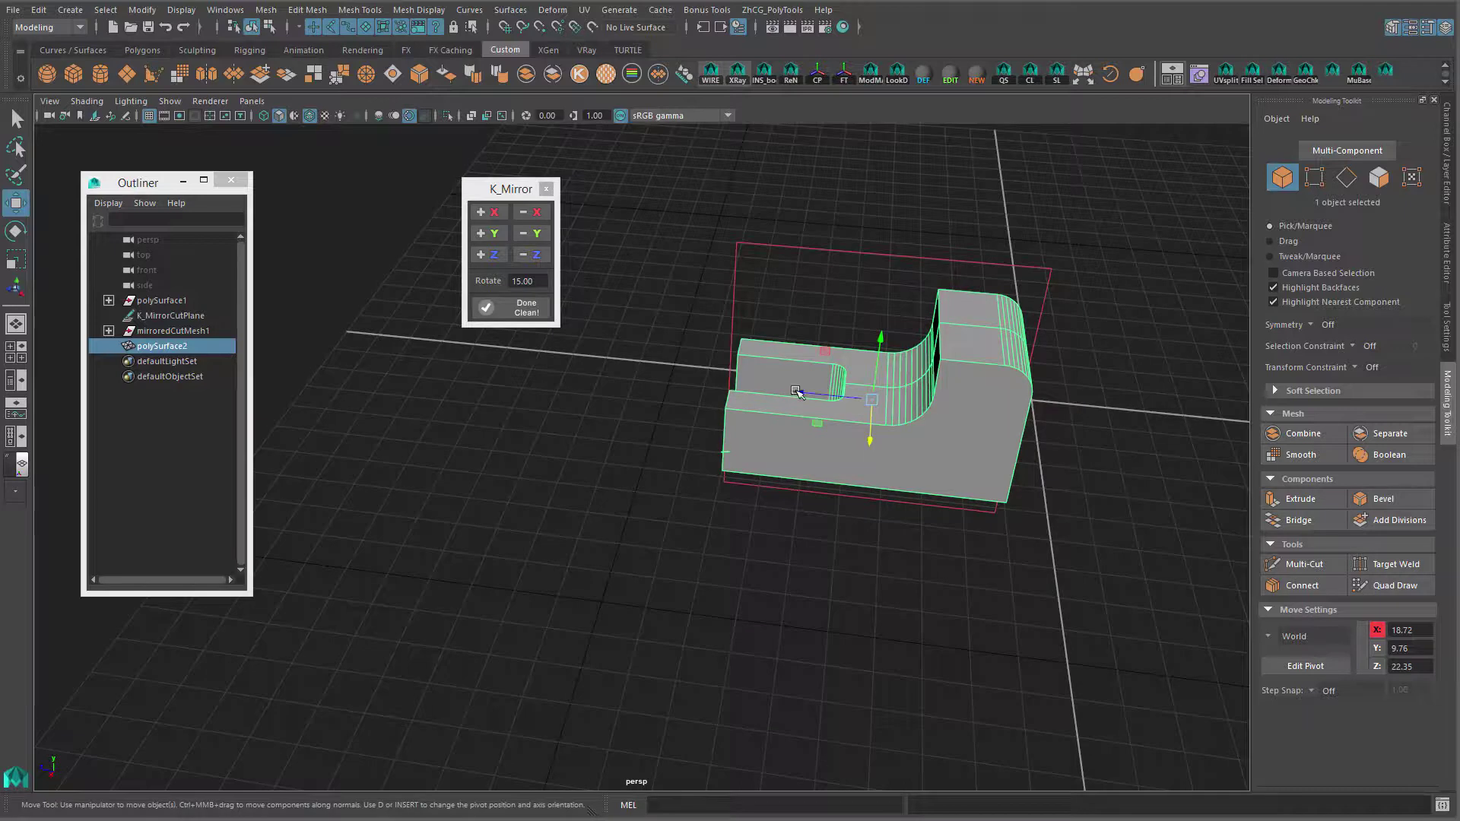
left_click(487, 255)
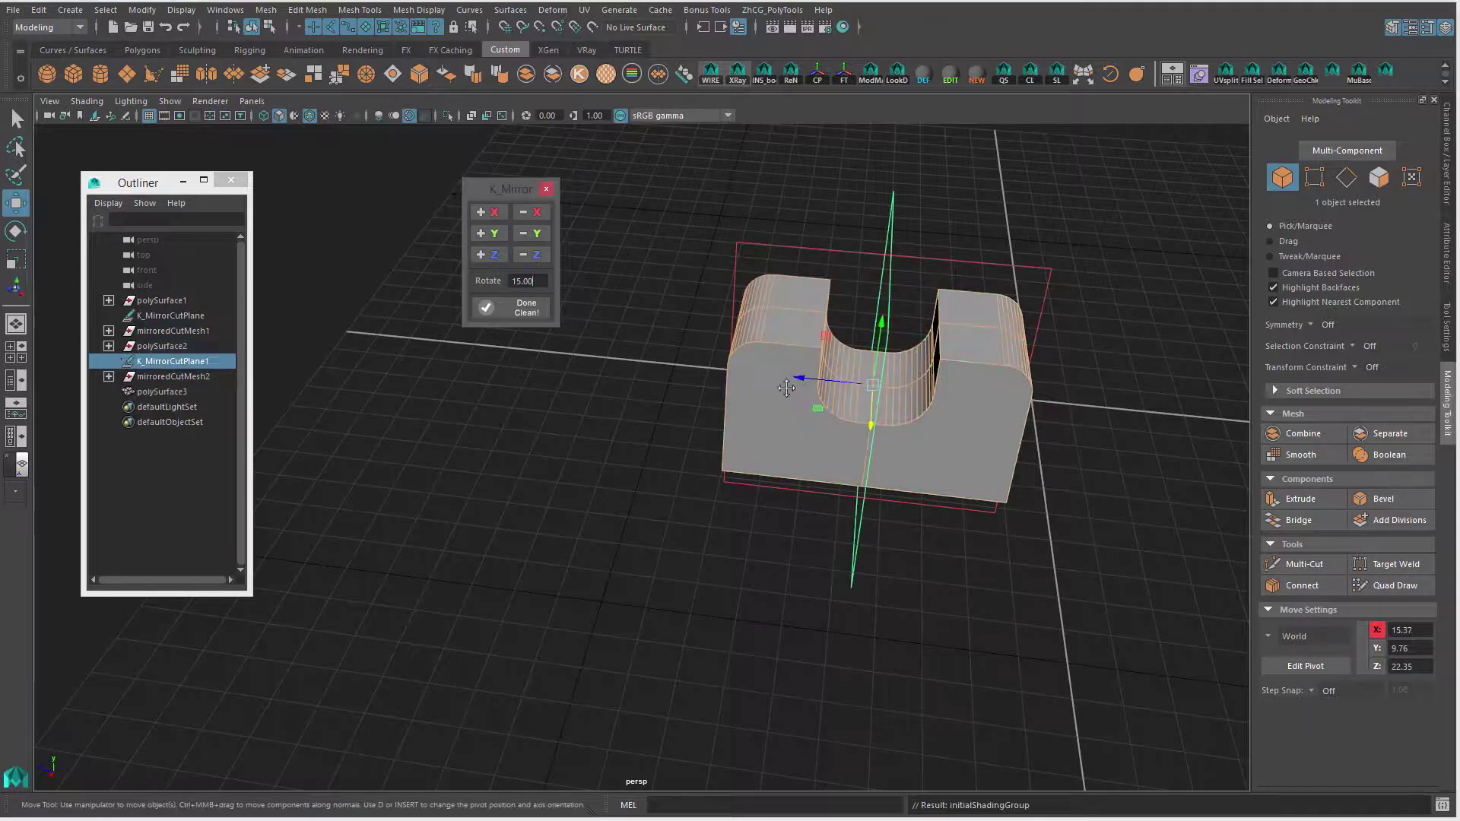
middle_click_drag(1058, 477, 934, 458)
left_click_drag(934, 459, 827, 426, "alt")
middle_click_drag(827, 427, 906, 405, "alt")
- Mirror polySurface3 across -Y with K_Mirror and lower the new cut plane to about Y 1.83
left_click(894, 432)
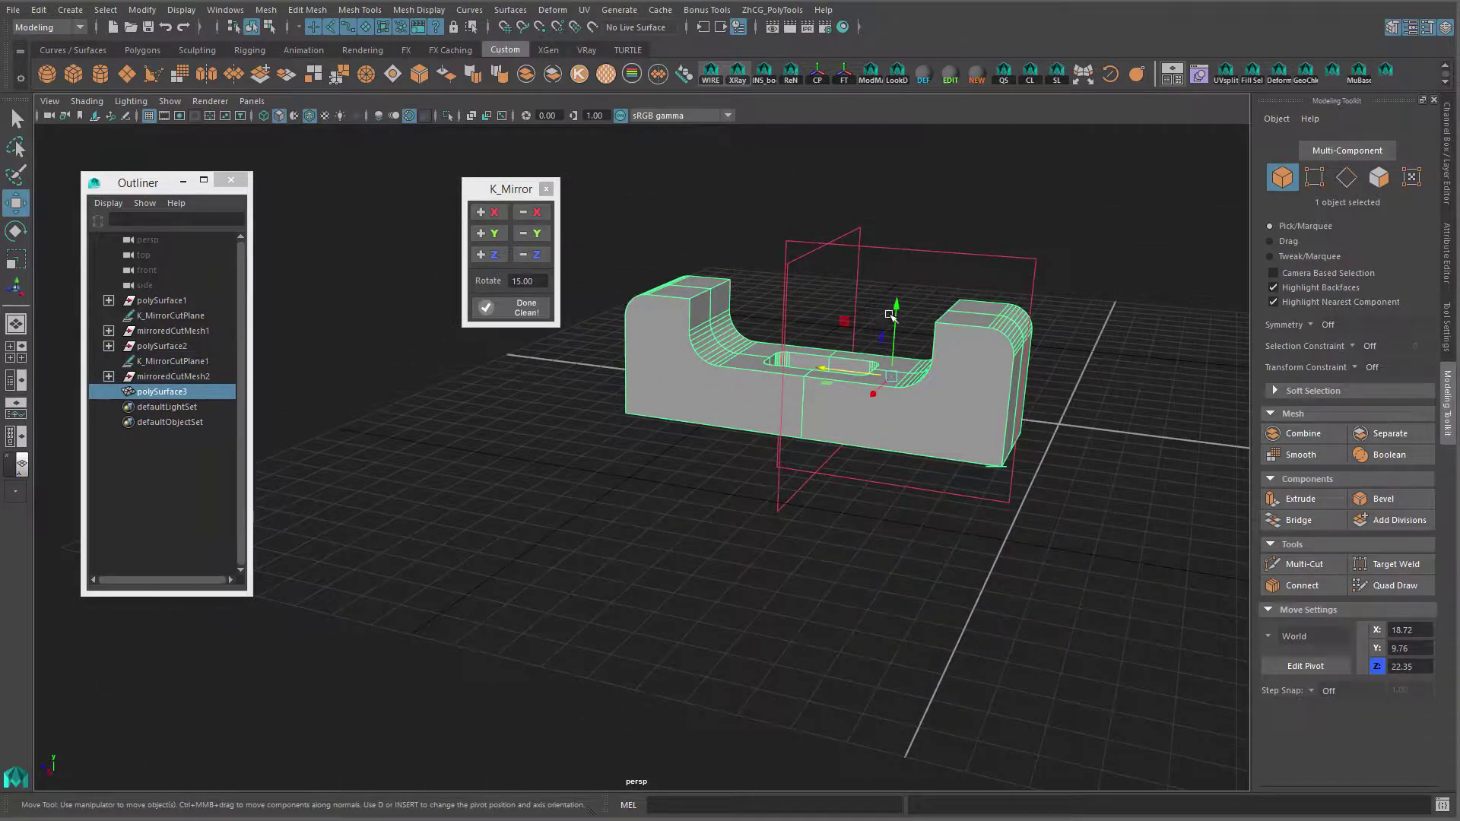
left_click(530, 233)
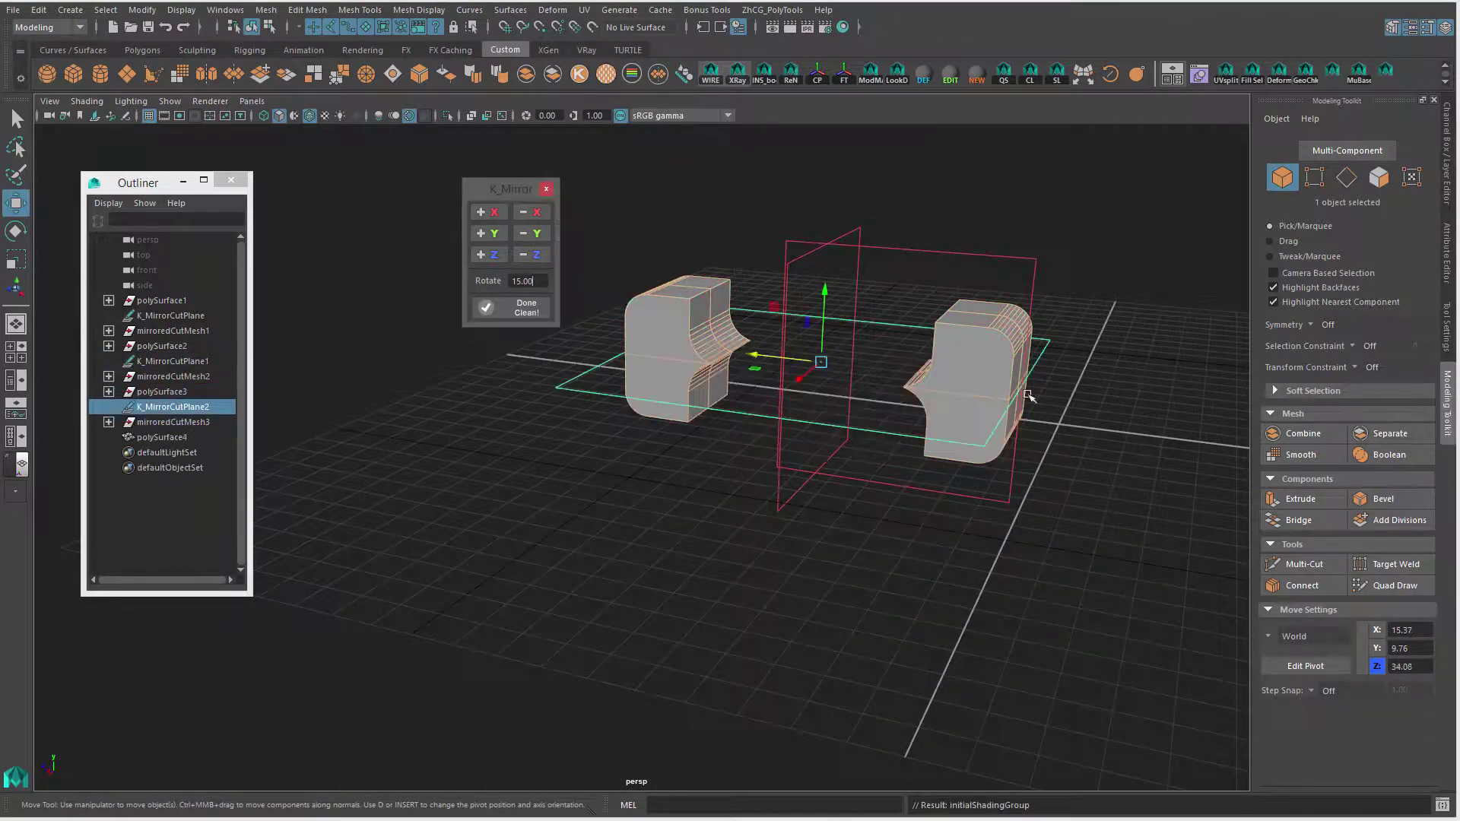
middle_click_drag(1079, 463, 1084, 405)
mouse_move(870, 403)
left_mouse_down("alt")
mouse_move(1072, 417)
mouse_move(700, 511)
mouse_move(880, 376)
left_mouse_up("alt")
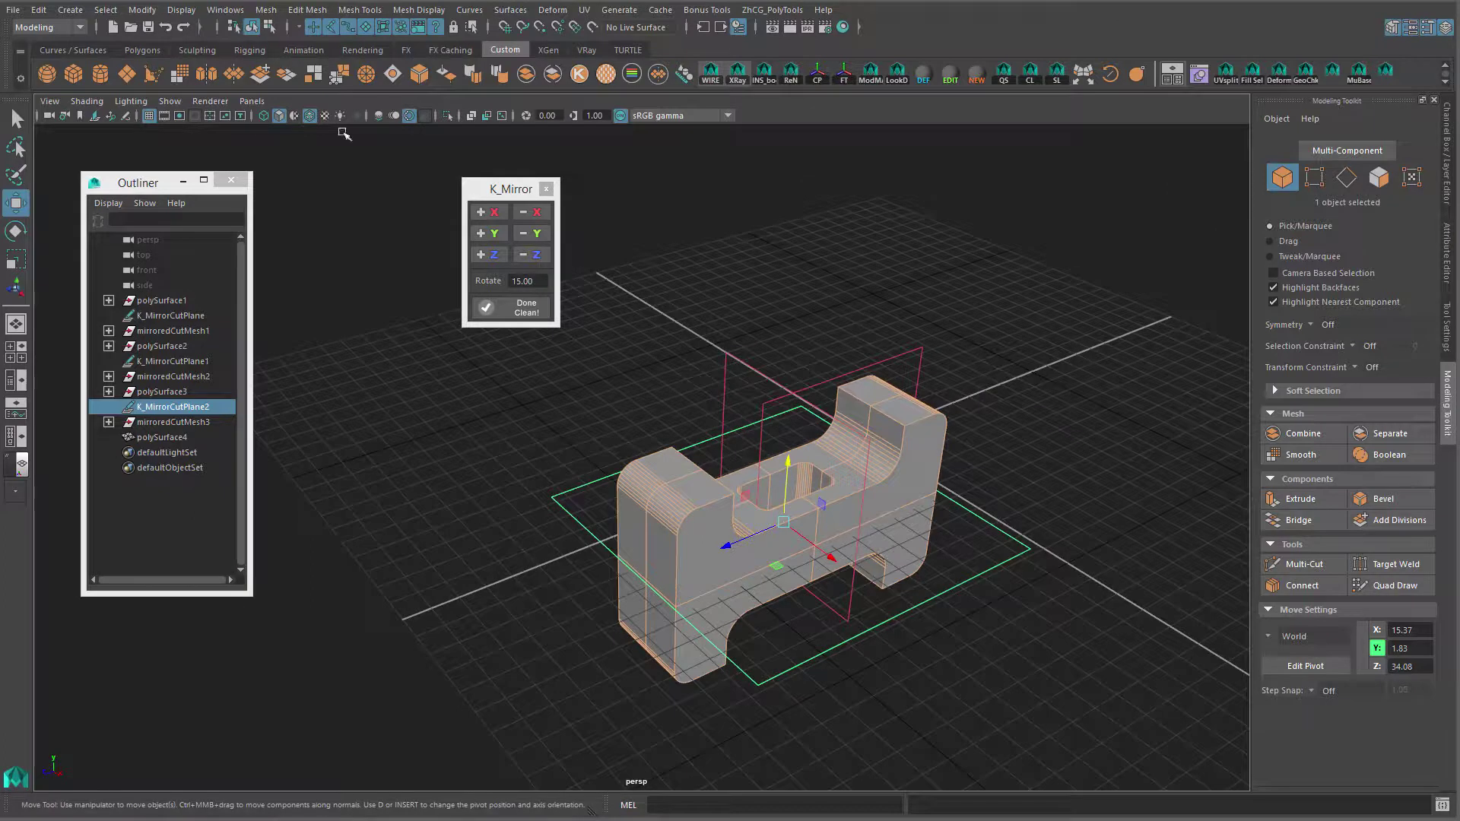
- Hide the viewport grid and shift K_MirrorCutPlane along X to about 14.43
left_click(149, 115)
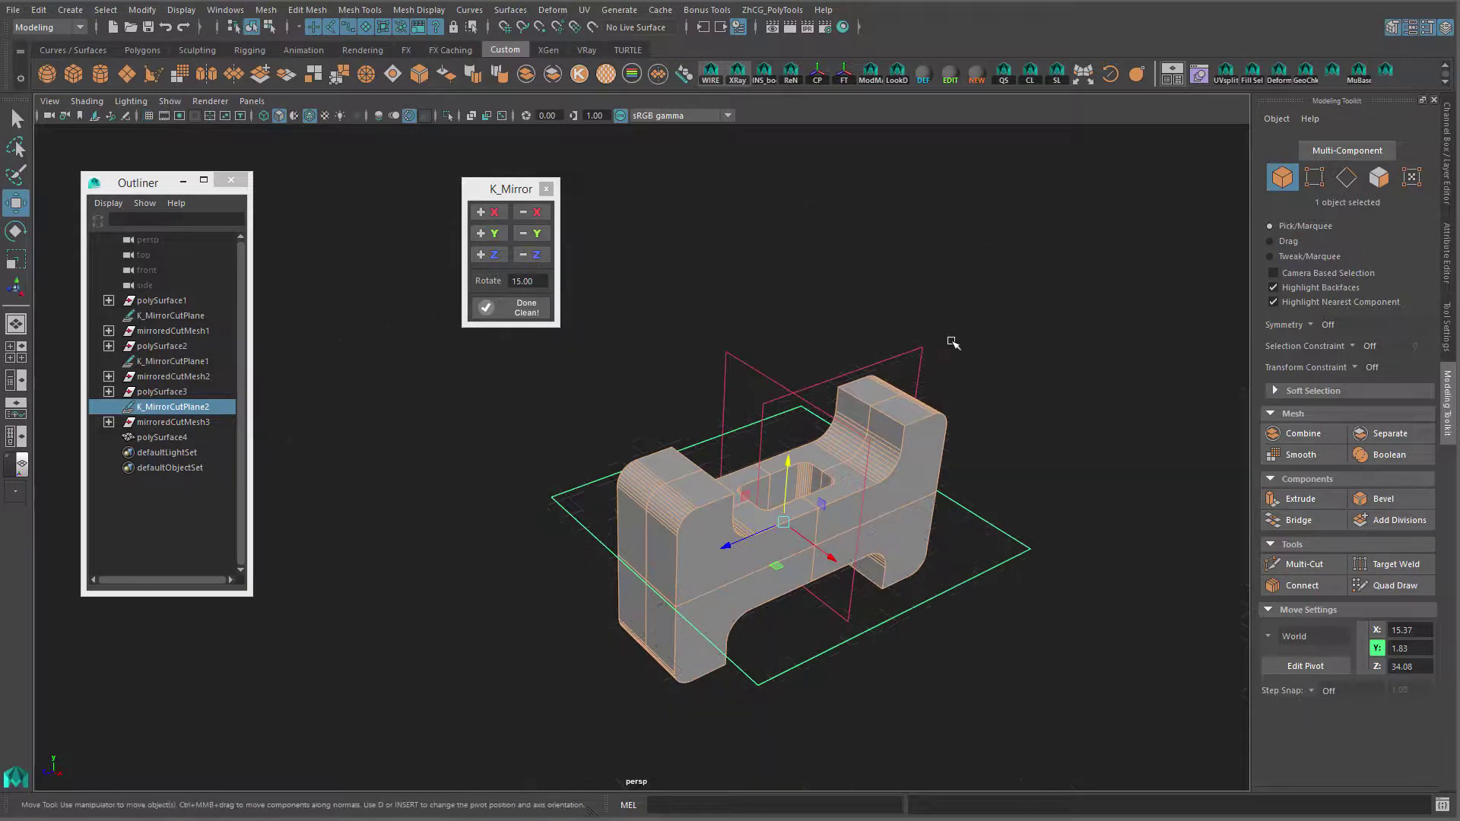
left_click_drag(901, 352, 899, 355)
middle_click_drag(857, 365, 850, 240, "alt")
left_click_drag(924, 343, 895, 457, "alt")
scroll(963, 392, "up", 2)
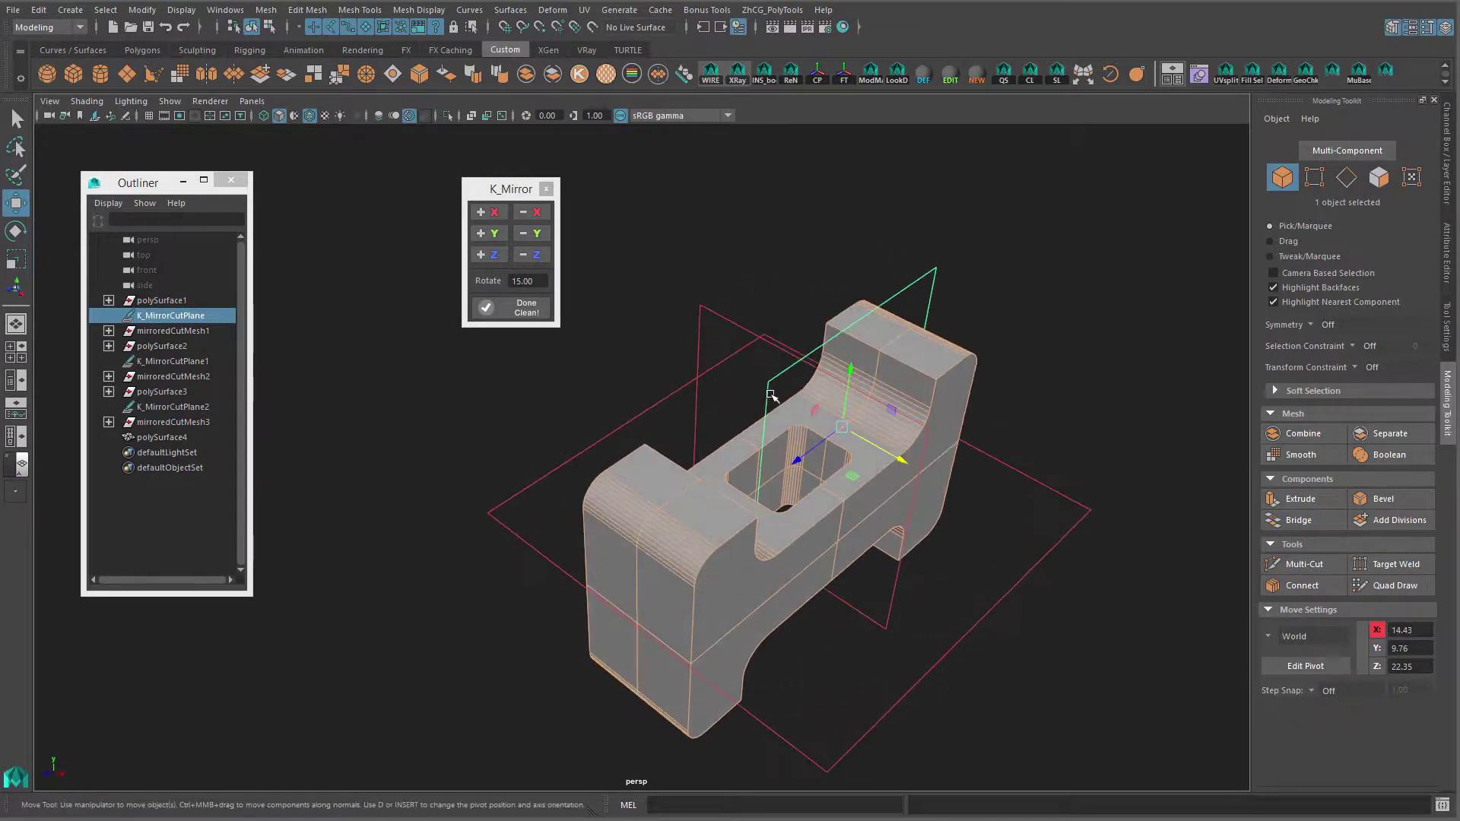
- Select the horizontal K_MirrorCutPlane2, move it to about Y 1.12, and shift the K_Mirror window away from the model
left_click(587, 454)
left_click_drag(835, 542, 845, 437)
left_click_drag(514, 168, 488, 150)
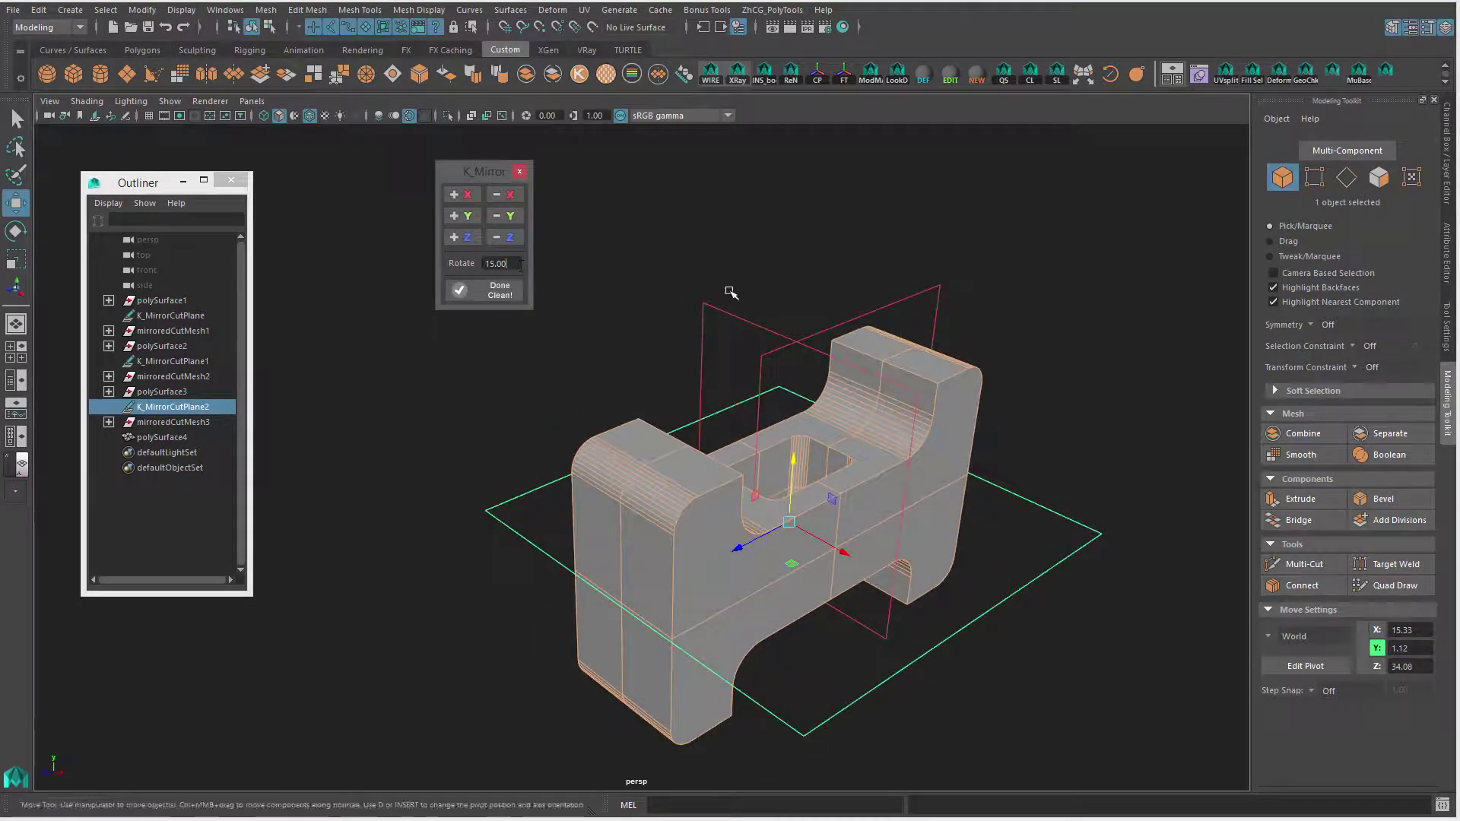
- Examine the mirrored body and its three cut planes from several sides
left_click_drag(660, 276, 733, 299, "alt")
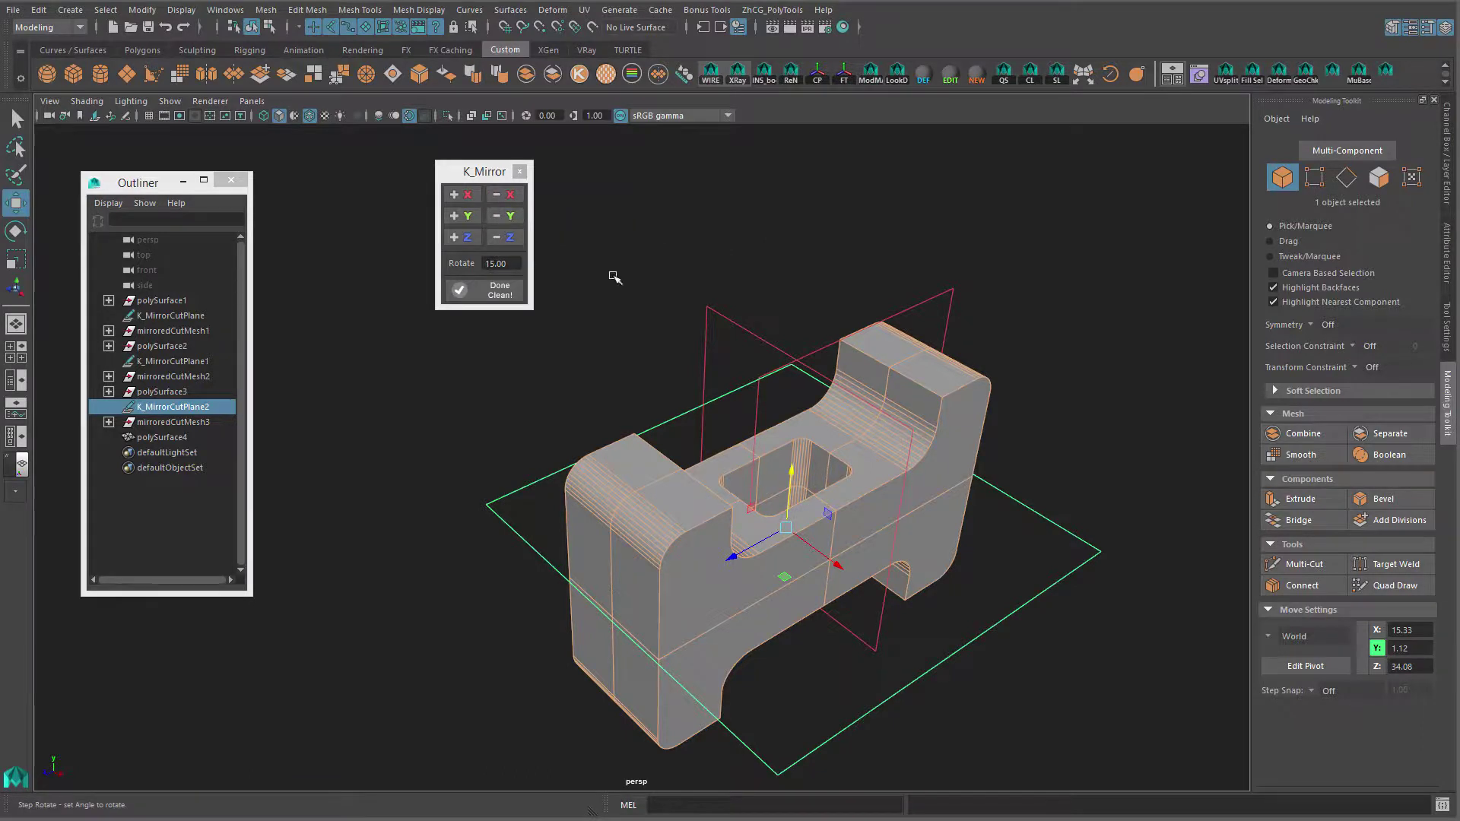
right_click_drag(836, 456, 783, 463, "alt")
left_click_drag(790, 463, 1049, 406, "alt")
middle_click_drag(750, 422, 912, 386, "alt")
right_click_drag(912, 386, 928, 365, "alt")
left_click_drag(928, 365, 640, 417, "alt")
left_click_drag(660, 487, 645, 309, "alt")
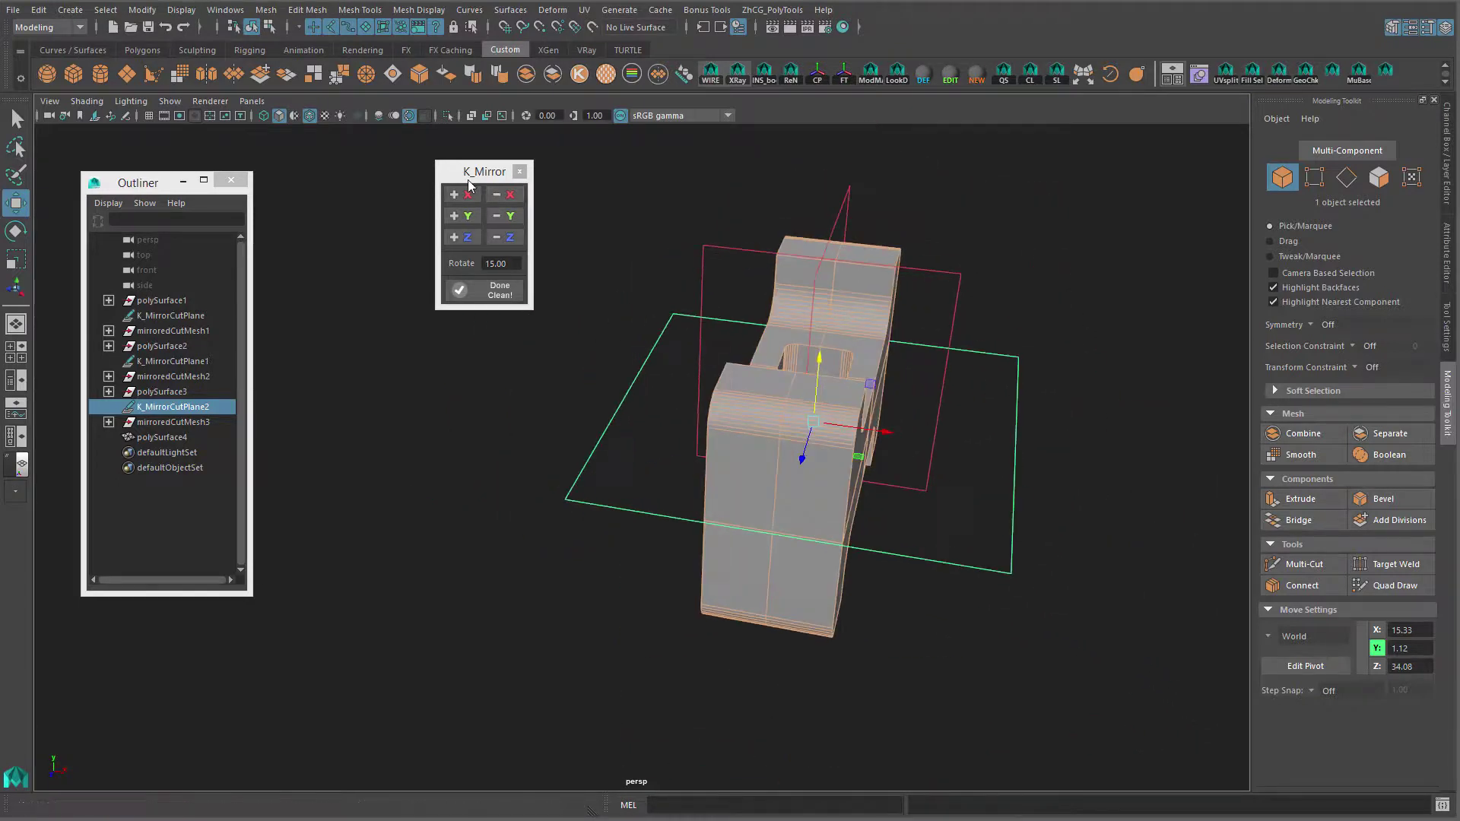
left_click_drag(600, 234, 655, 267, "alt")
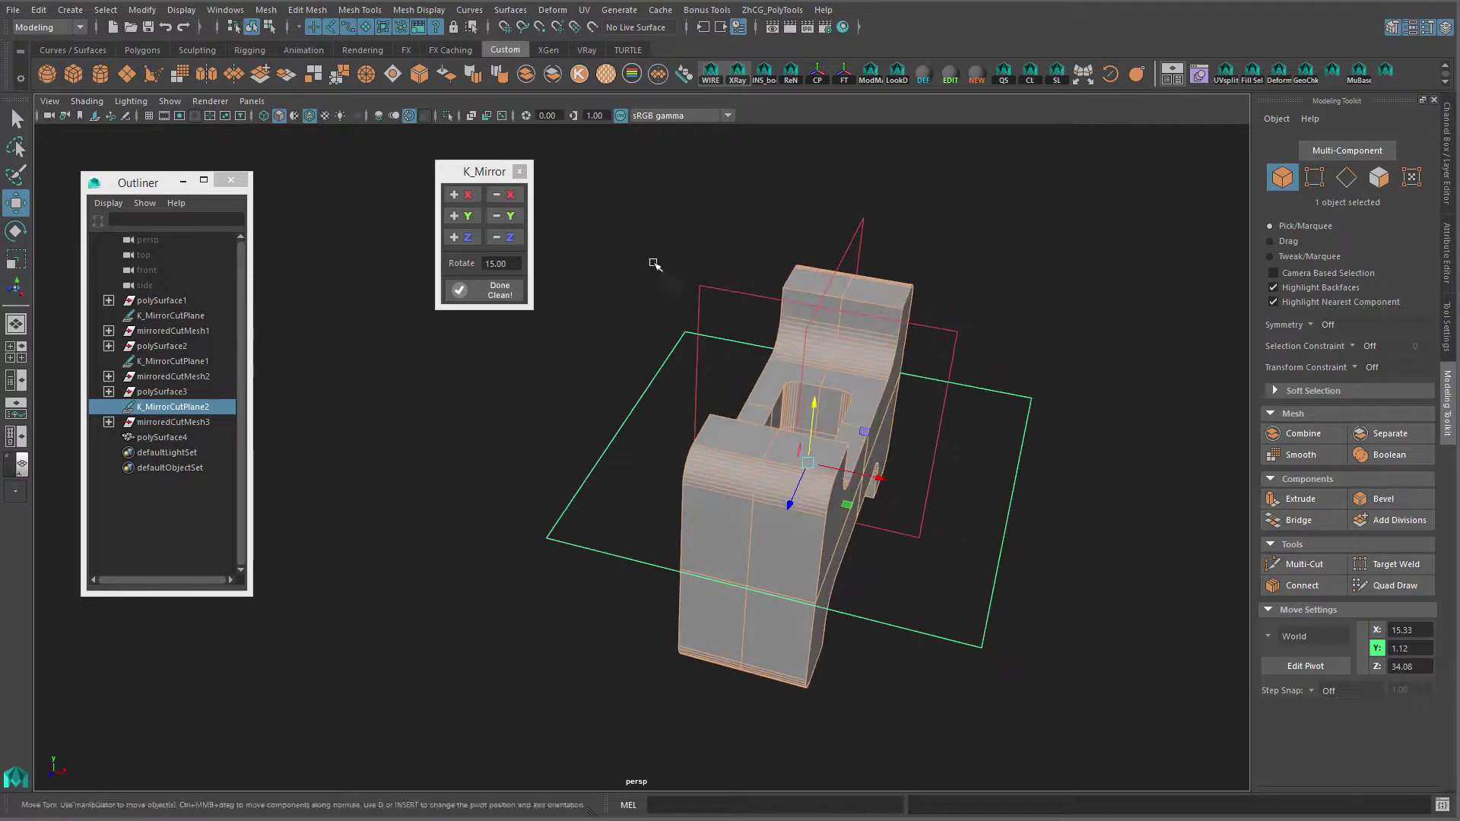
- Step-rotate K_MirrorCutPlane2 about +X in 15-degree increments with K_Mirror
left_click(473, 199, "shift")
left_click(473, 199, "shift")
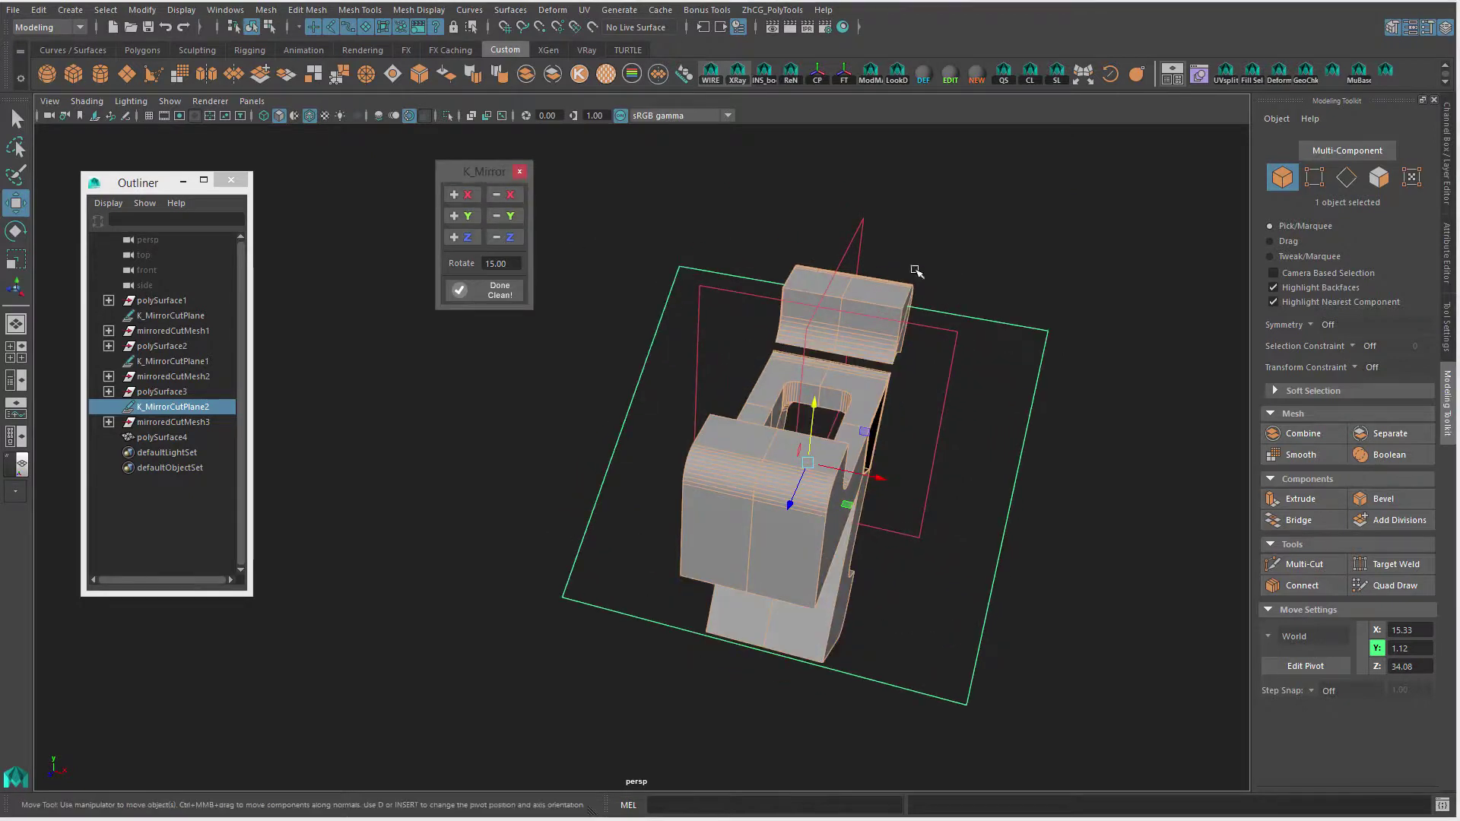
left_click_drag(868, 273, 810, 274, "alt")
scroll(813, 275, "down", 1)
middle_click_drag(815, 257, 913, 238, "alt")
left_click(454, 195, "shift")
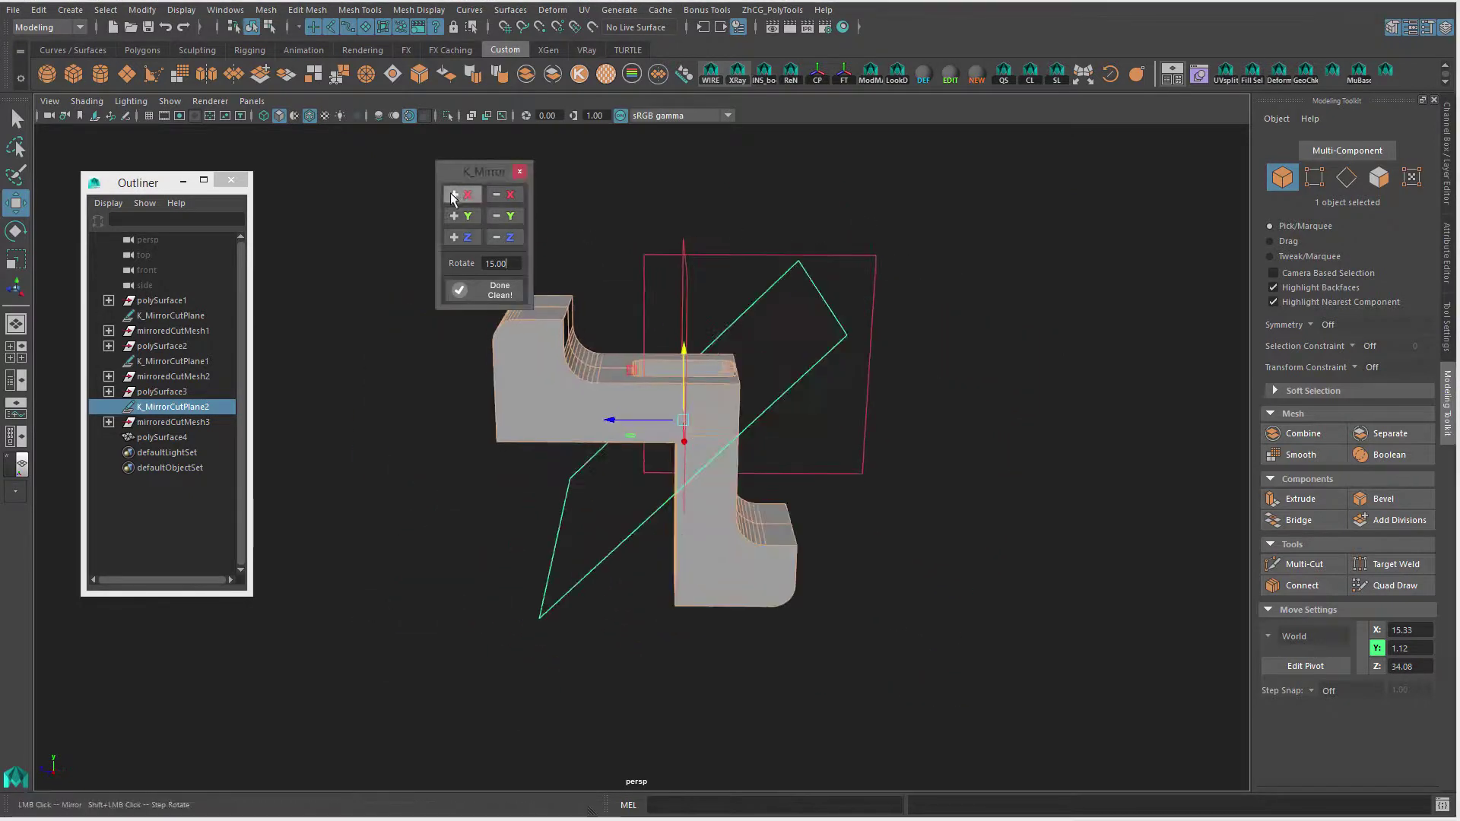
- Step-rotate K_MirrorCutPlane2 back about the X axis in 15-degree increments until it is horizontal
left_click_drag(792, 287, 827, 290, "alt")
left_click(495, 197)
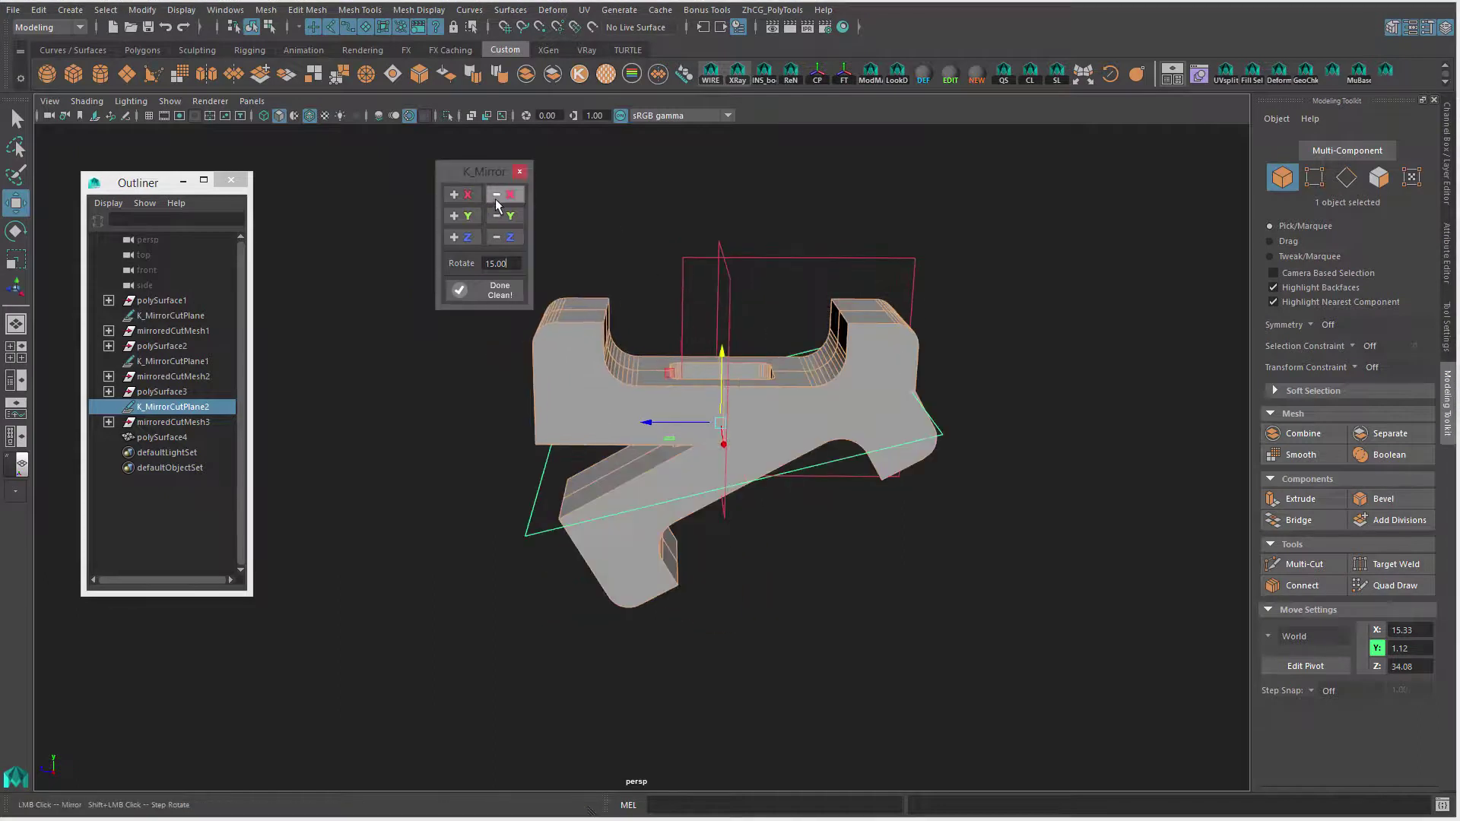
left_click(495, 199, "shift")
left_click(493, 198, "shift")
left_click(477, 195, "shift")
left_click(477, 194, "shift")
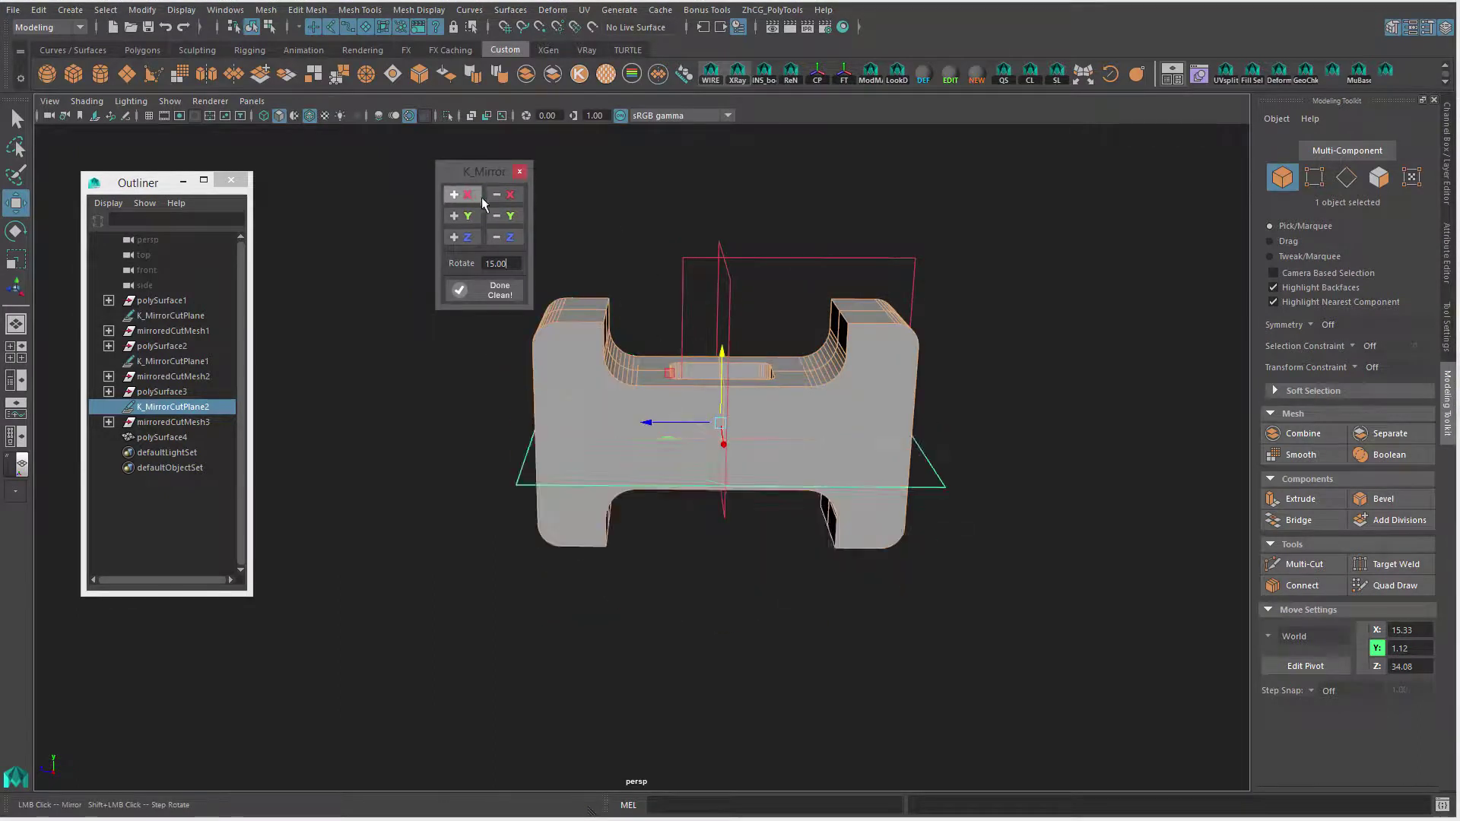
- Step-rotate K_MirrorCutPlane2 about +Z in 15-degree increments with K_Mirror
left_click_drag(680, 311, 826, 304, "alt")
left_click(470, 239)
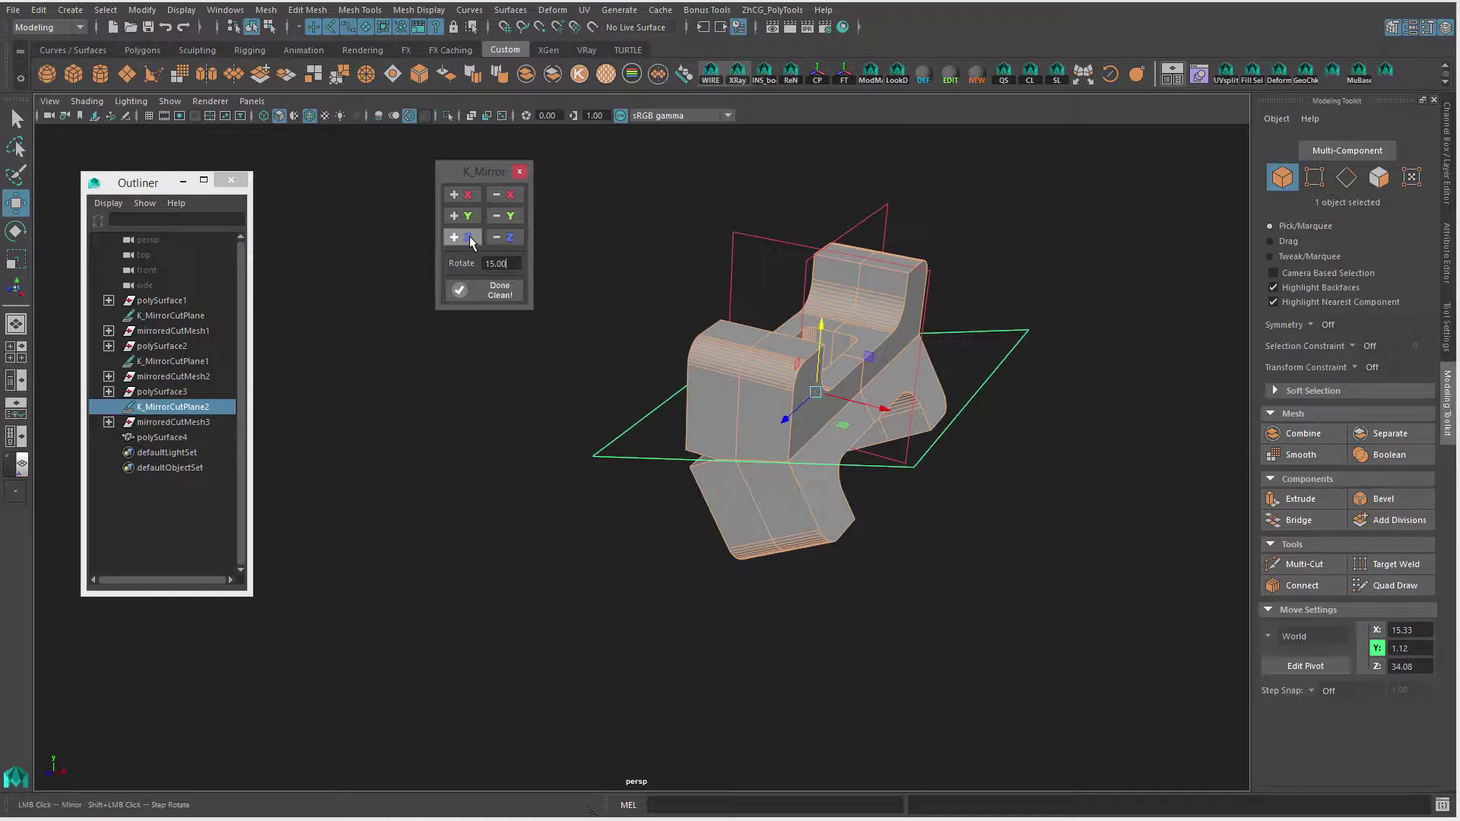
left_click(469, 238, "shift")
middle_click_drag(904, 299, 819, 305, "alt")
mouse_move(803, 414)
left_mouse_down()
mouse_move(874, 431)
mouse_move(823, 420)
left_mouse_up()
scroll(839, 327, "down", 2)
- Select the mirrored body polySurface4 and mirror it across -X with K_Mirror
left_click_drag(839, 328, 687, 405, "alt")
left_click(728, 383)
middle_click_drag(729, 384, 826, 361, "alt")
left_click_drag(939, 355, 879, 346, "alt")
left_click(501, 197)
- Move K_MirrorCutPlane3 along X to about 8.35 and step-rotate it about -Y in 15-degree increments
middle_click_drag(1075, 399, 1006, 392)
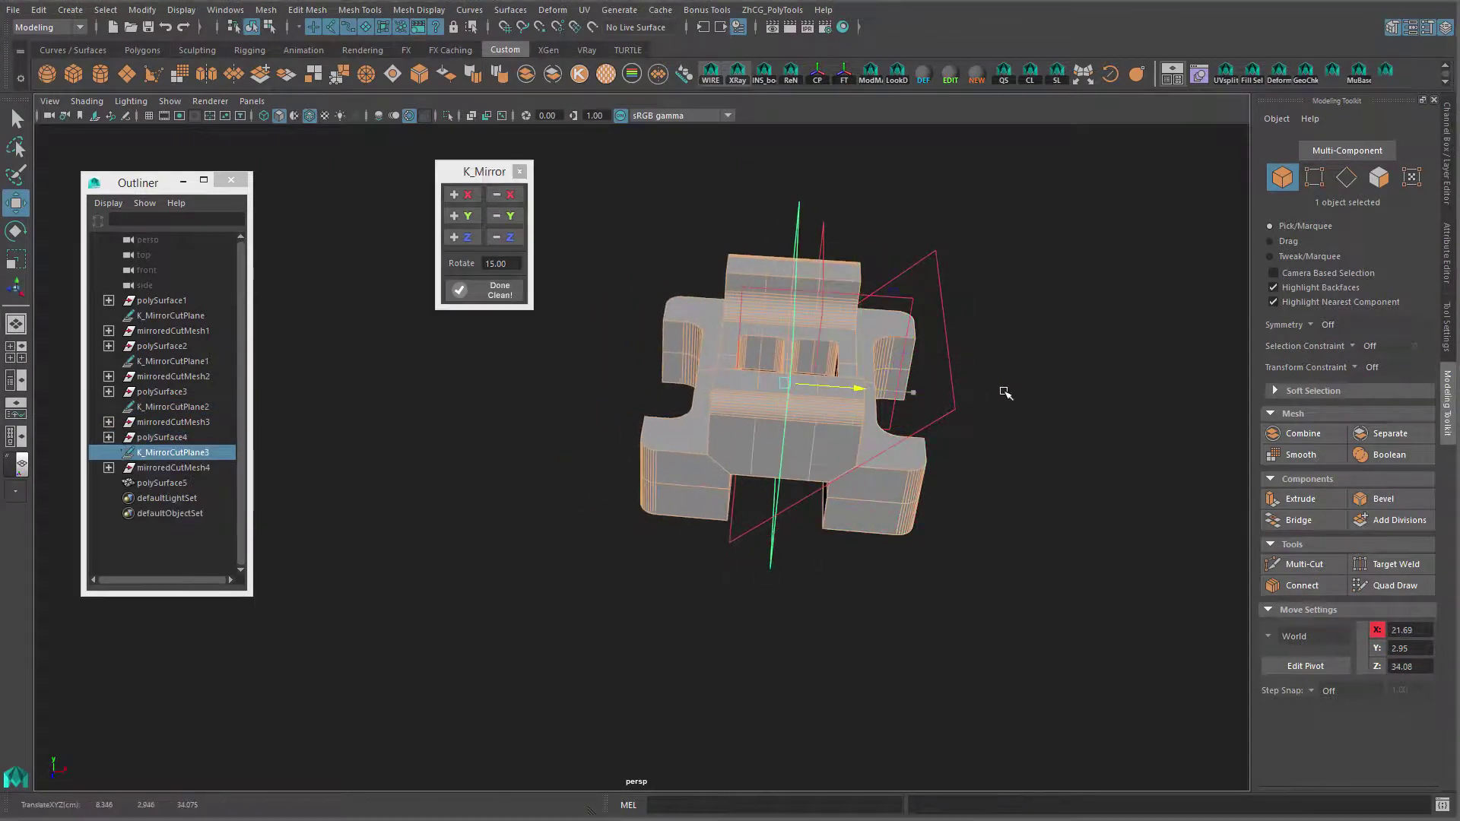
left_click(512, 232)
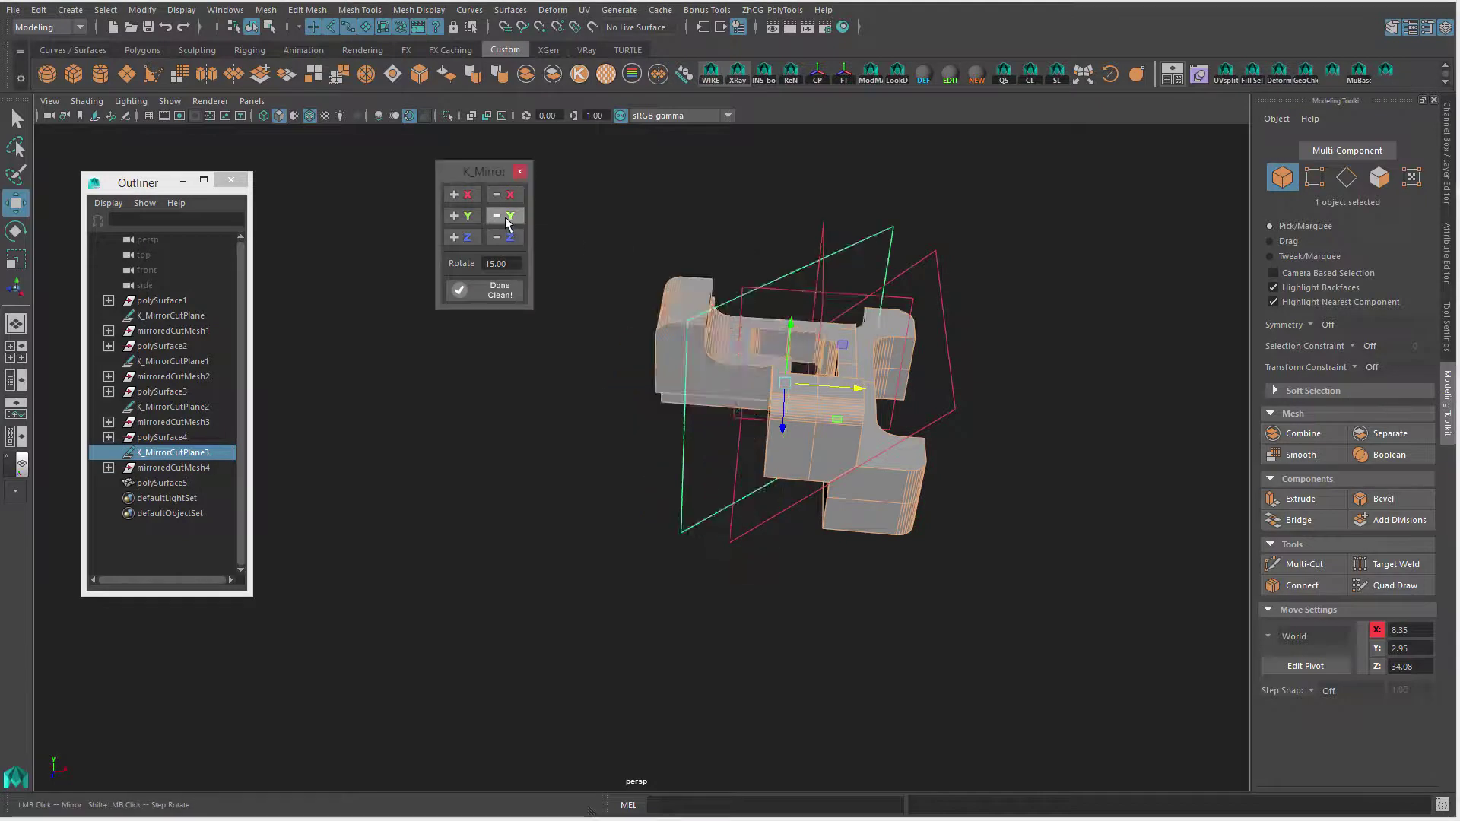
left_click_drag(935, 381, 879, 375, "alt")
middle_click_drag(737, 328, 886, 489, "alt")
scroll(886, 489, "up", 2)
mouse_move(812, 441)
left_mouse_down("alt")
mouse_move(812, 498)
mouse_move(825, 434)
left_mouse_up("alt")
- Mirror polySurface5 across +Z with K_Mirror and reposition the new cut plane along Z
left_click(889, 406)
left_click_drag(957, 427, 932, 331, "alt")
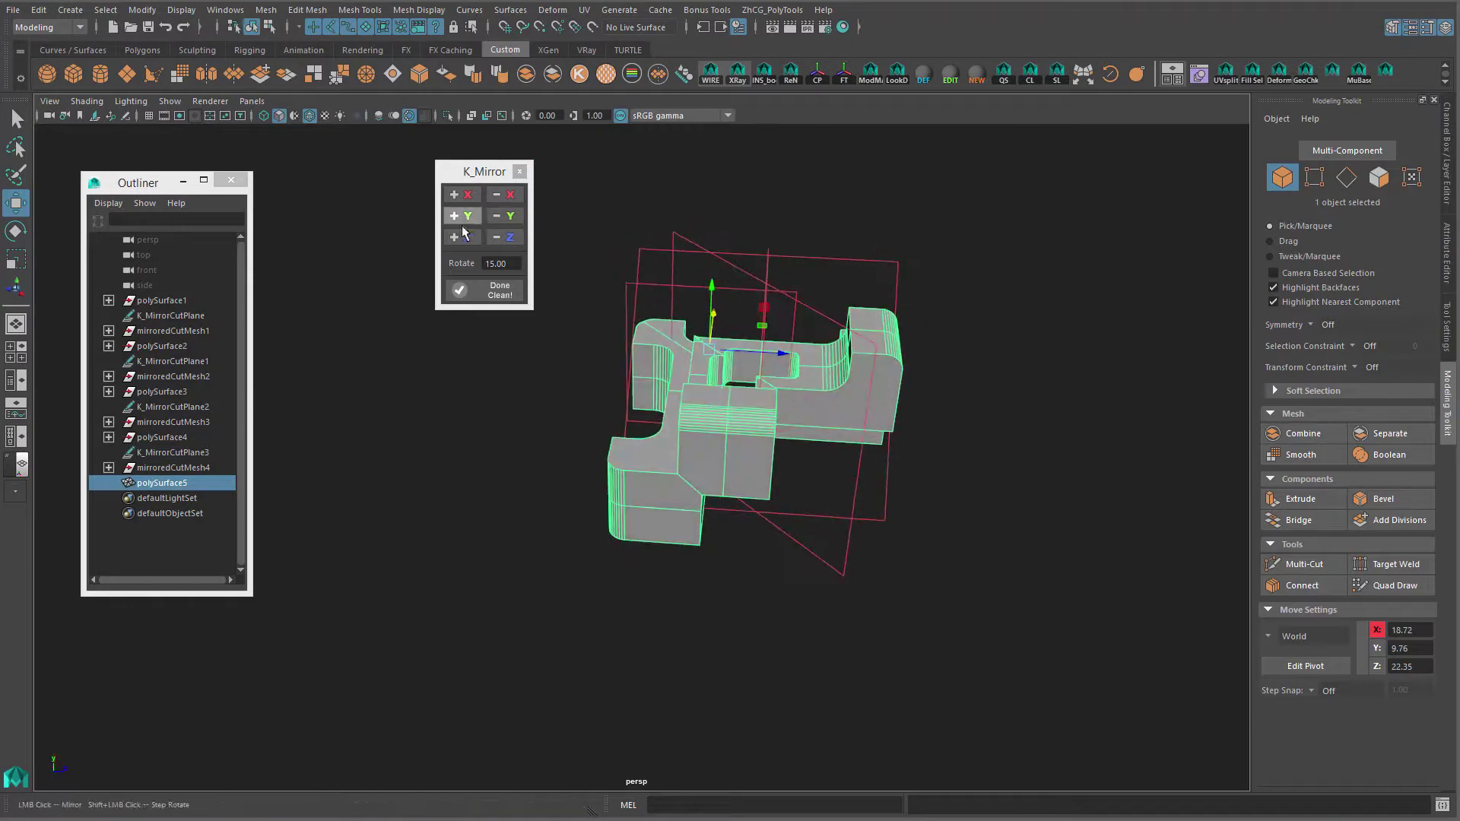
left_click(461, 238)
left_click_drag(841, 408, 1063, 397)
middle_click_drag(1065, 399, 943, 400)
- Select the original K_MirrorCutPlane in the mirrored assembly
left_click_drag(835, 384, 996, 418, "alt")
left_click_drag(760, 375, 807, 351, "alt")
left_click(808, 351)
middle_click_drag(807, 351, 903, 394, "alt")
left_click_drag(902, 394, 632, 361, "alt")
left_click(573, 402)
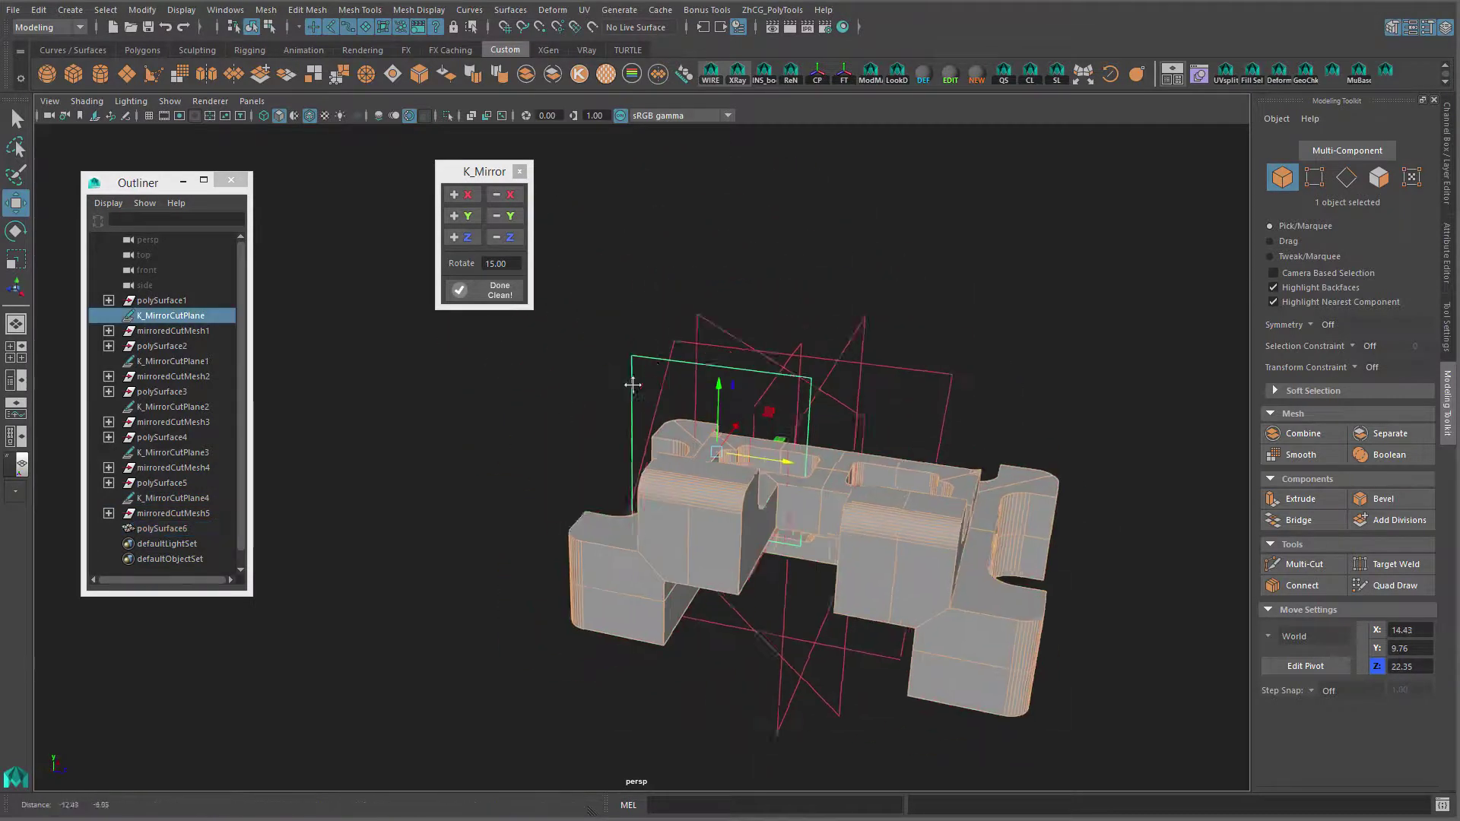
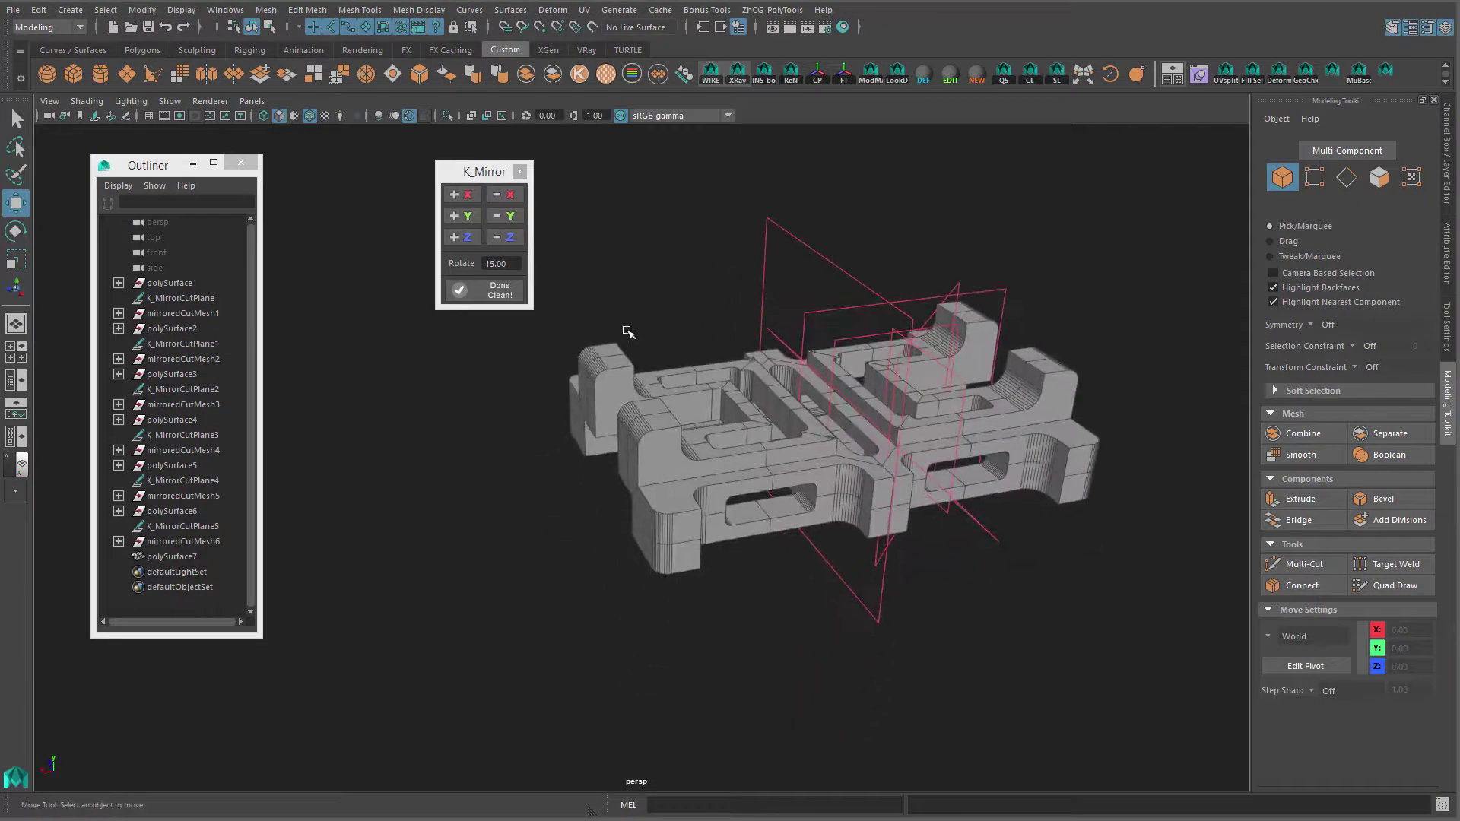
- Run Done Clean! on polySurface7 to remove the mirror leftovers, then reselect and frame the mesh
left_click(676, 378)
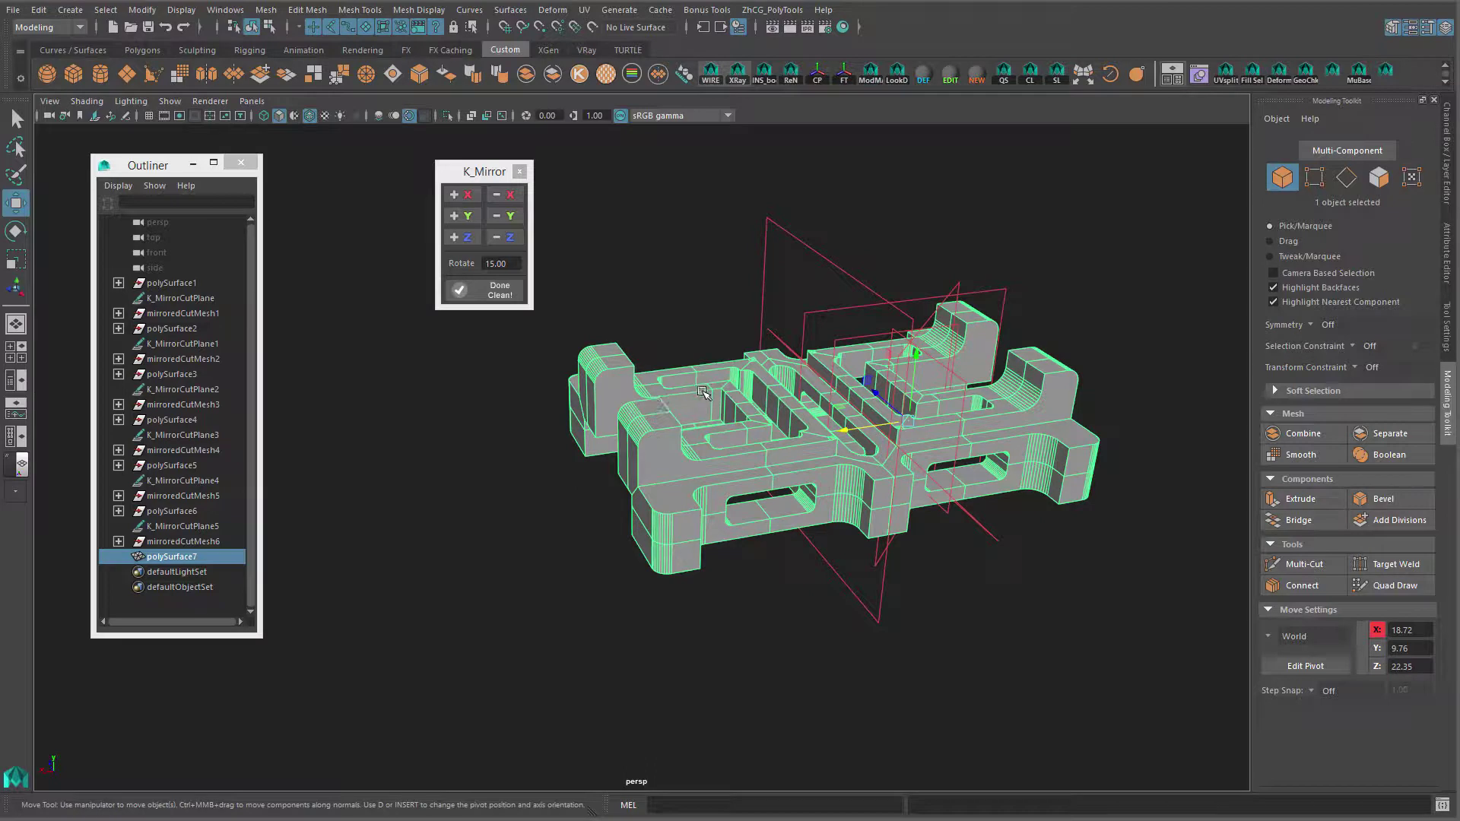
left_click(483, 292)
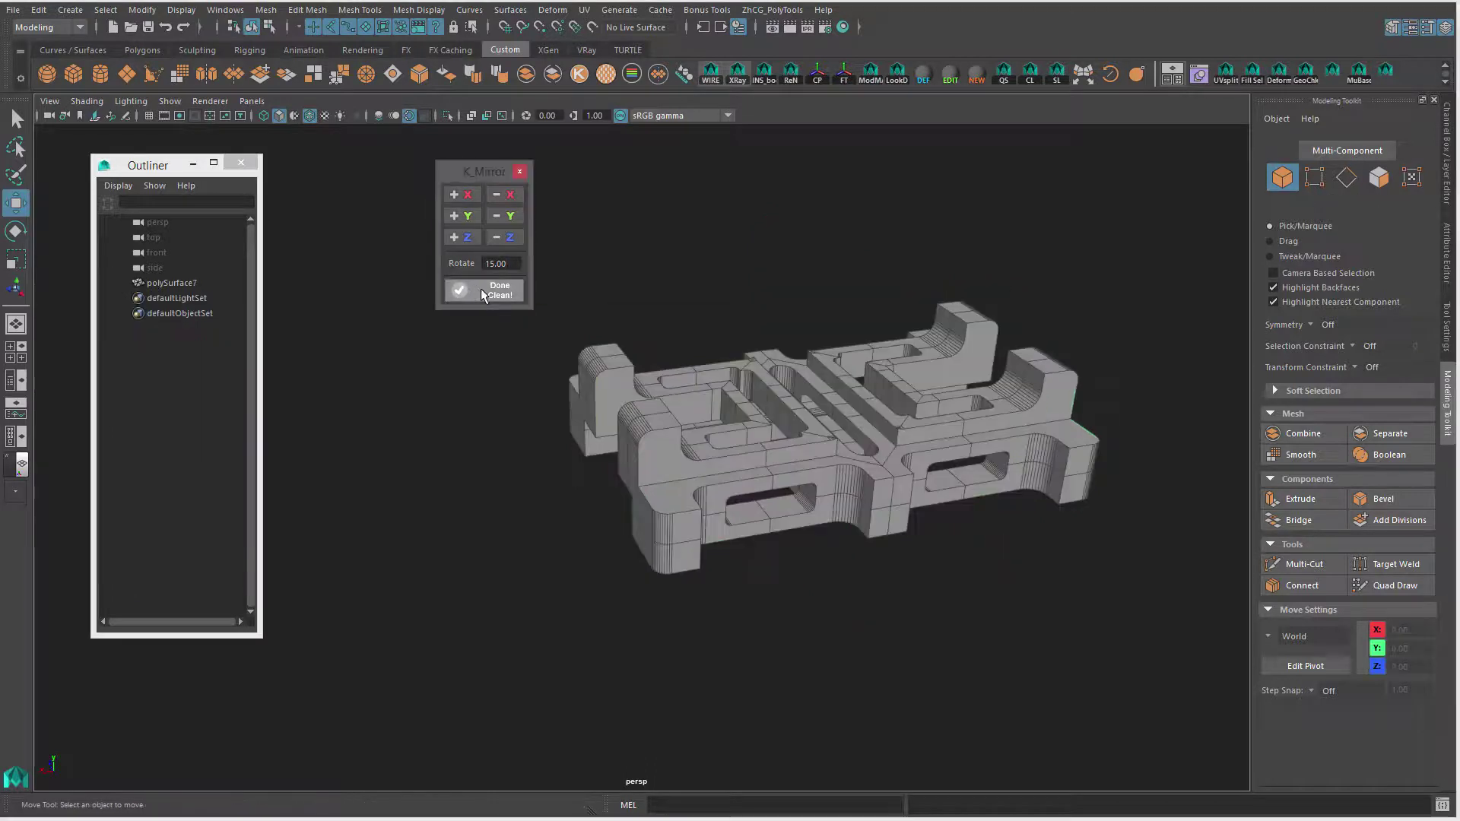
left_click(164, 283)
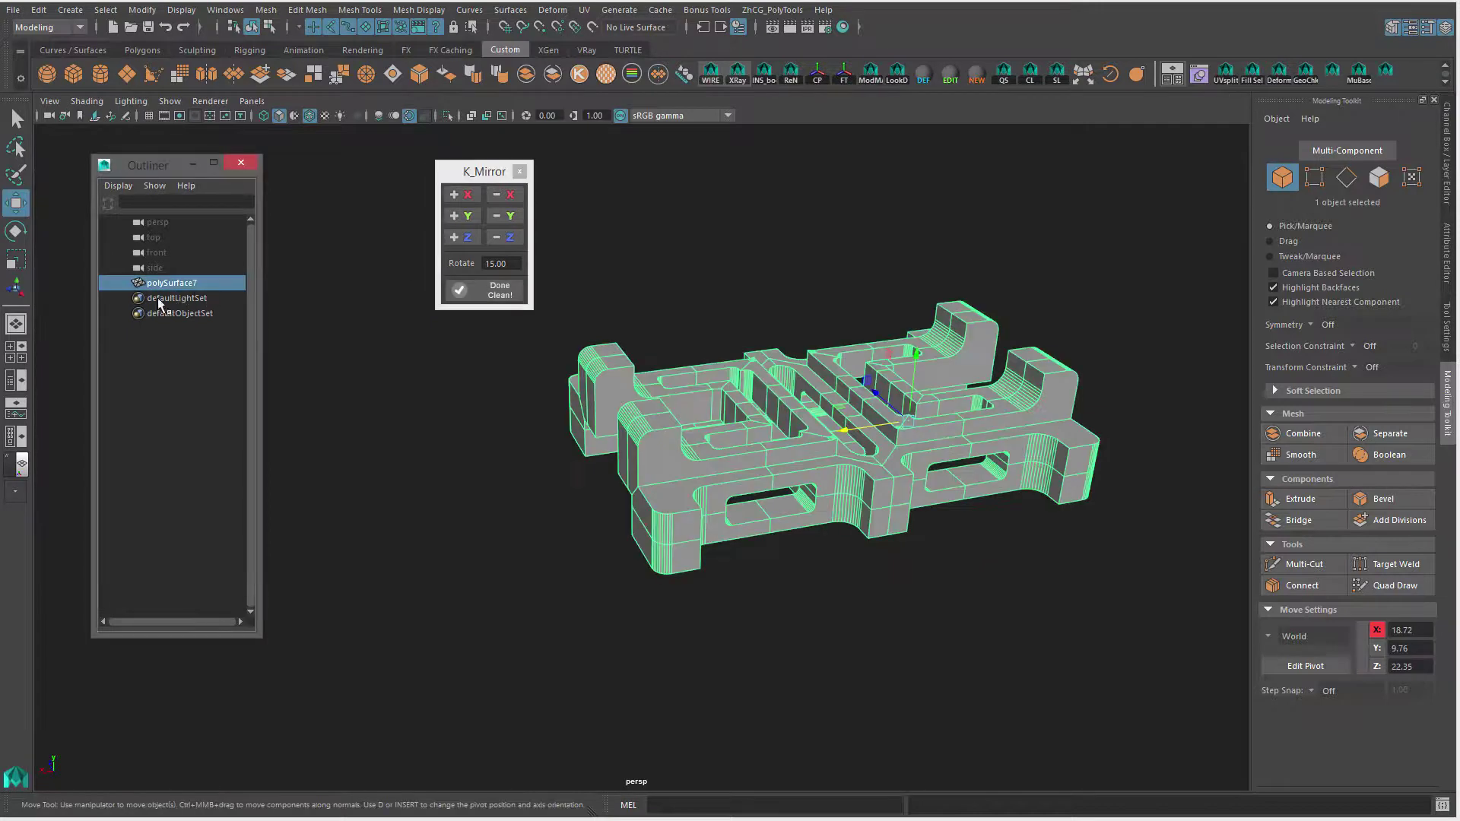
key("f")
- Examine the cleaned polySurface7 mesh from several sides and reselect it
left_click_drag(974, 445, 828, 495, "alt")
left_click(919, 446)
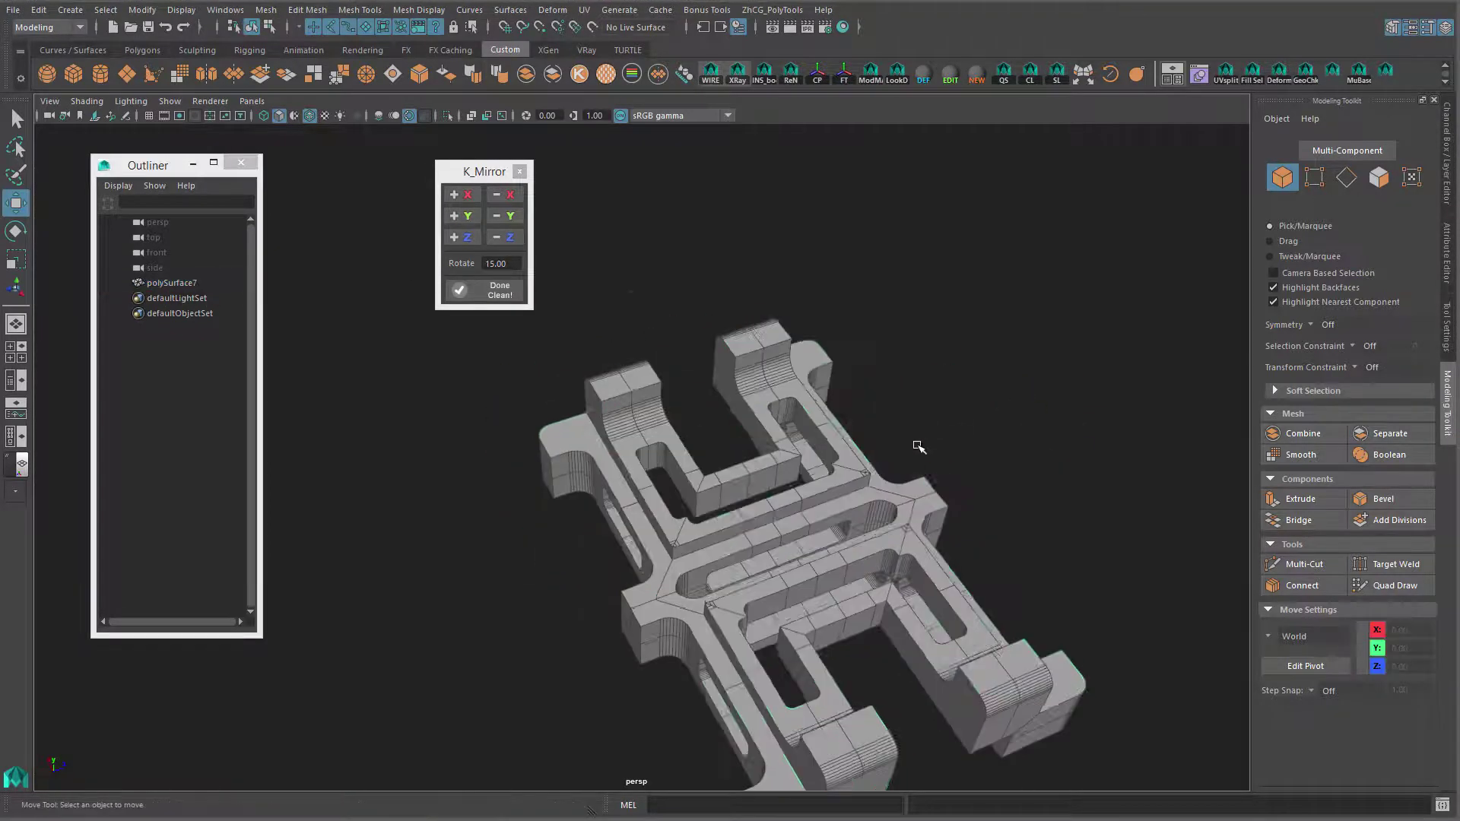
middle_click_drag(919, 446, 925, 362, "alt")
key("alt+5")
mouse_move(925, 362)
left_mouse_down("alt")
mouse_move(941, 413)
mouse_move(1046, 326)
mouse_move(1043, 276)
mouse_move(1001, 359)
left_mouse_up("alt")
left_click_drag(871, 293, 799, 403)
middle_click_drag(715, 332, 752, 371, "alt")
left_click_drag(752, 371, 719, 311, "alt")
scroll(924, 367, "down", 2)
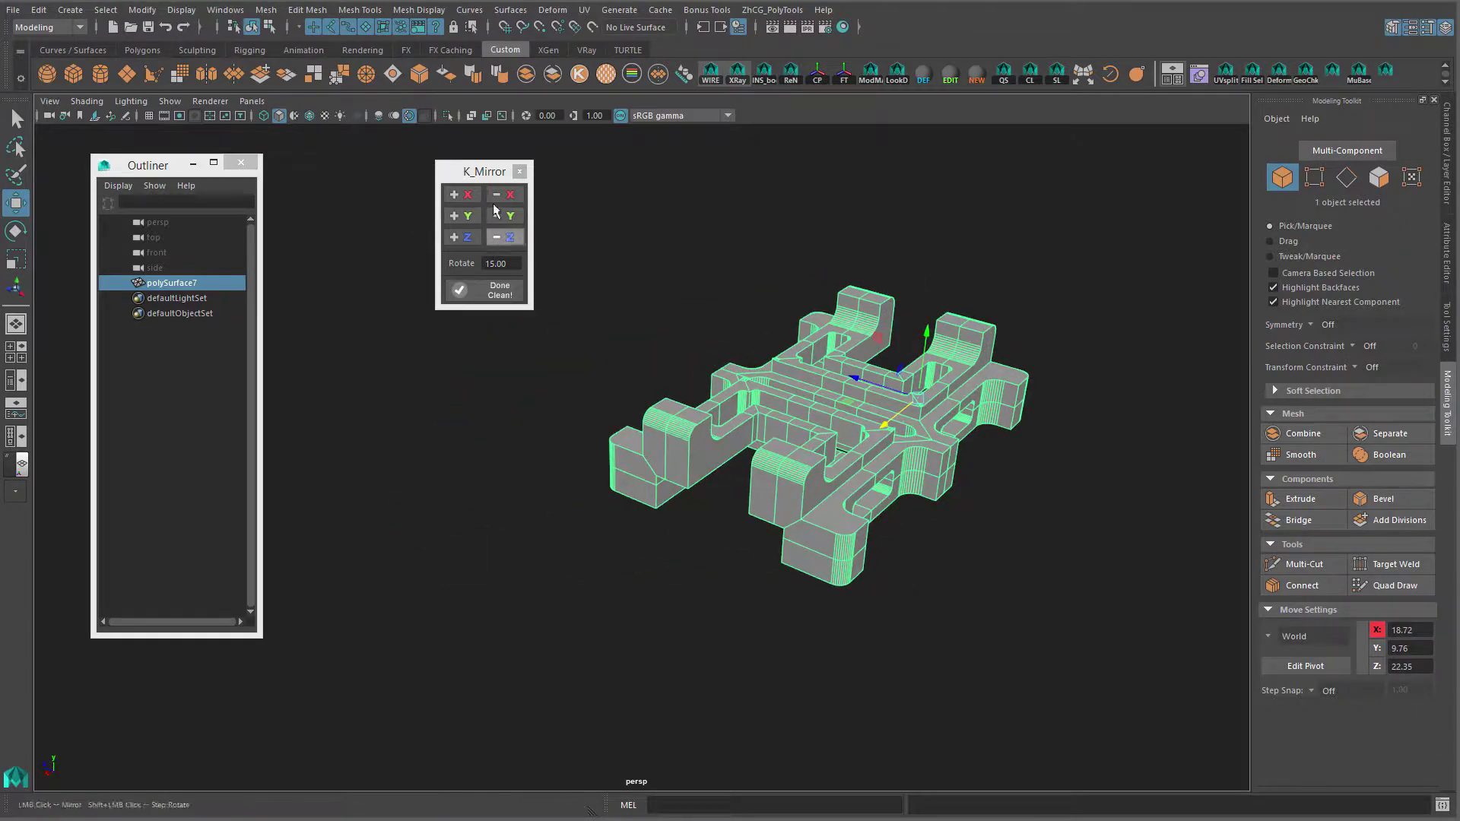
- Move the K_Mirror window slightly lower and set its Rotate step to 30 degrees
left_click_drag(476, 178, 476, 214)
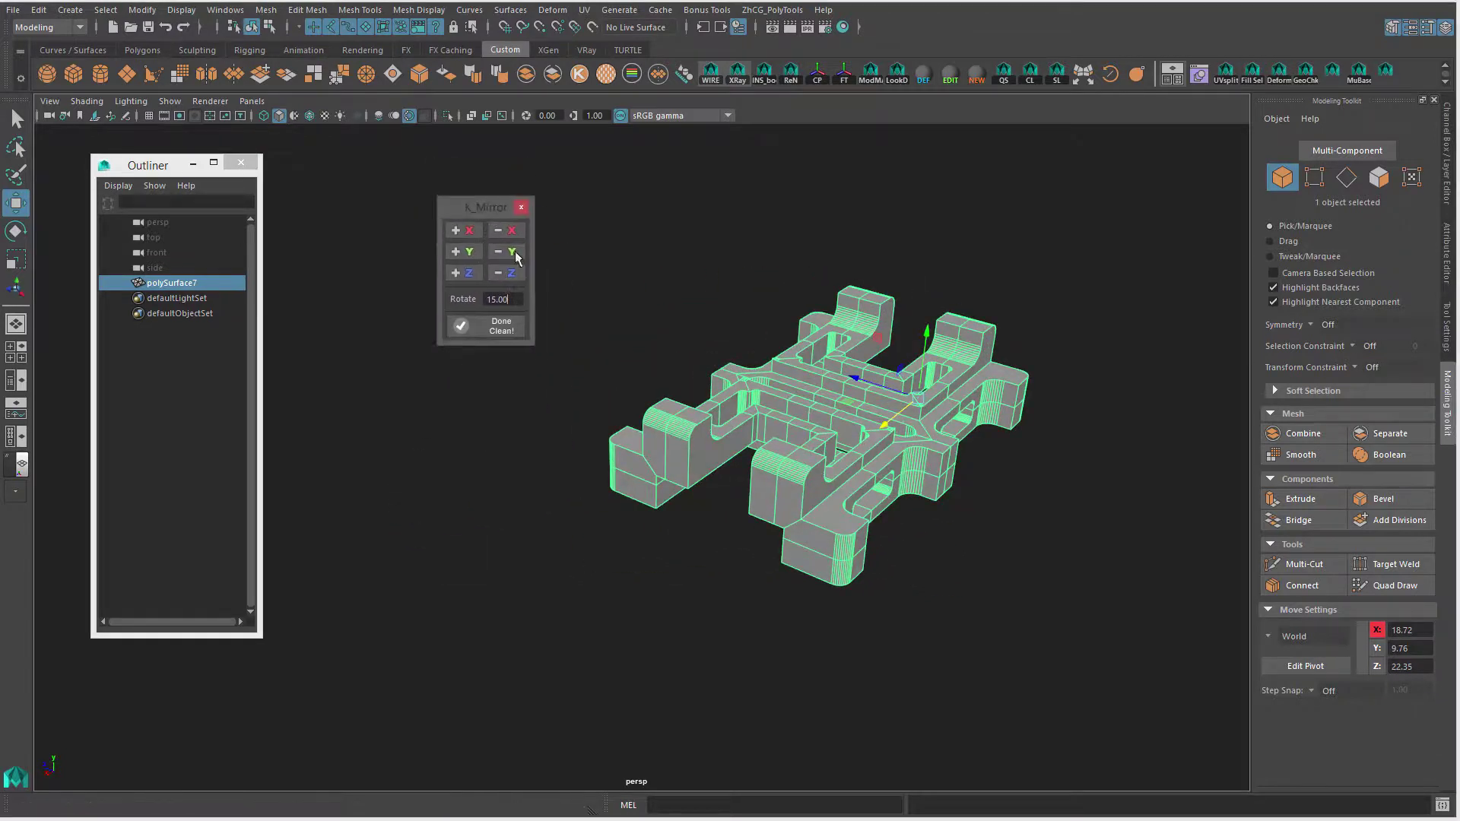
left_click_drag(510, 298, 456, 308)
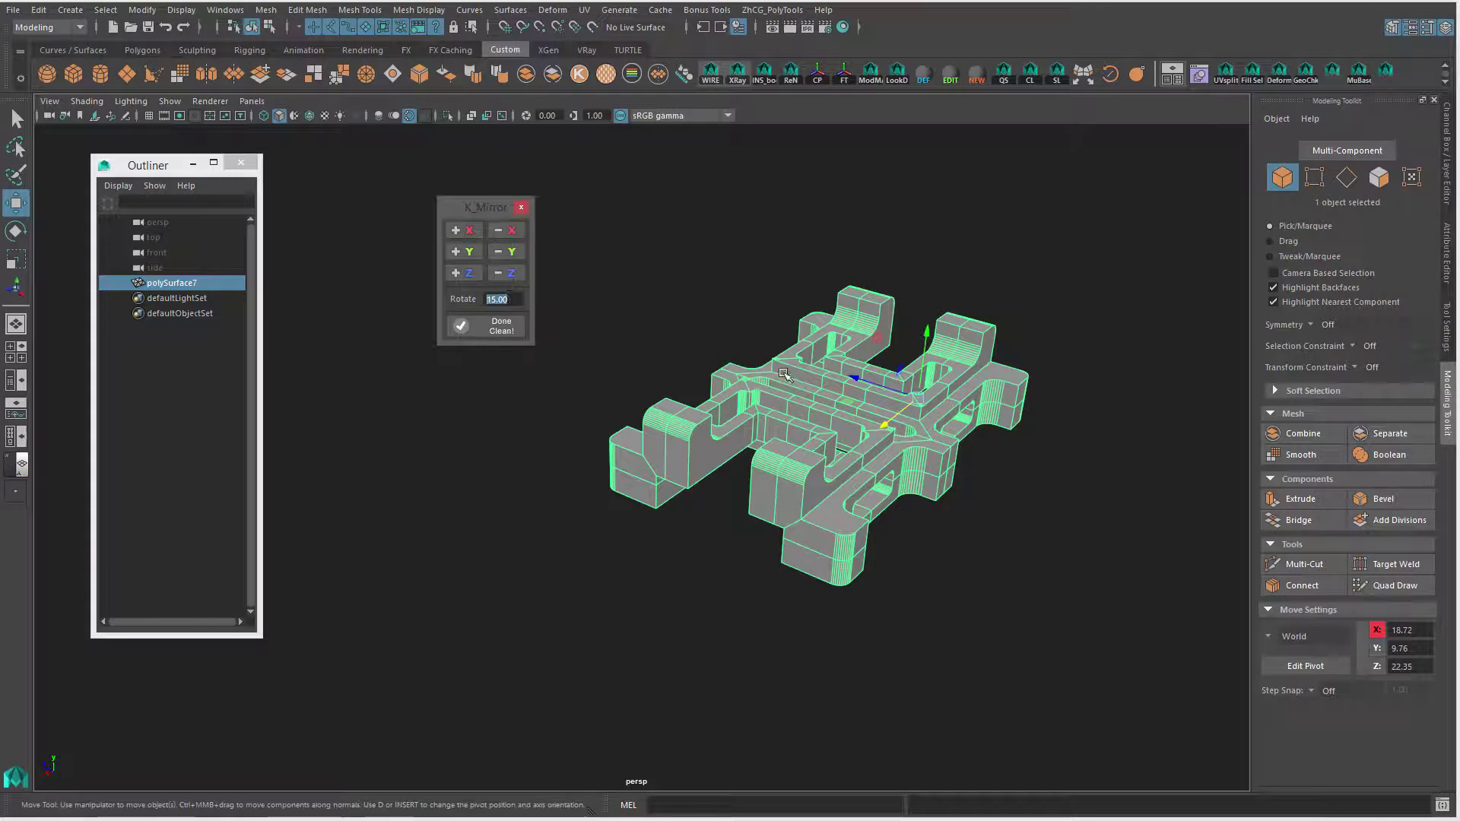
left_click_drag(852, 374, 744, 335, "alt")
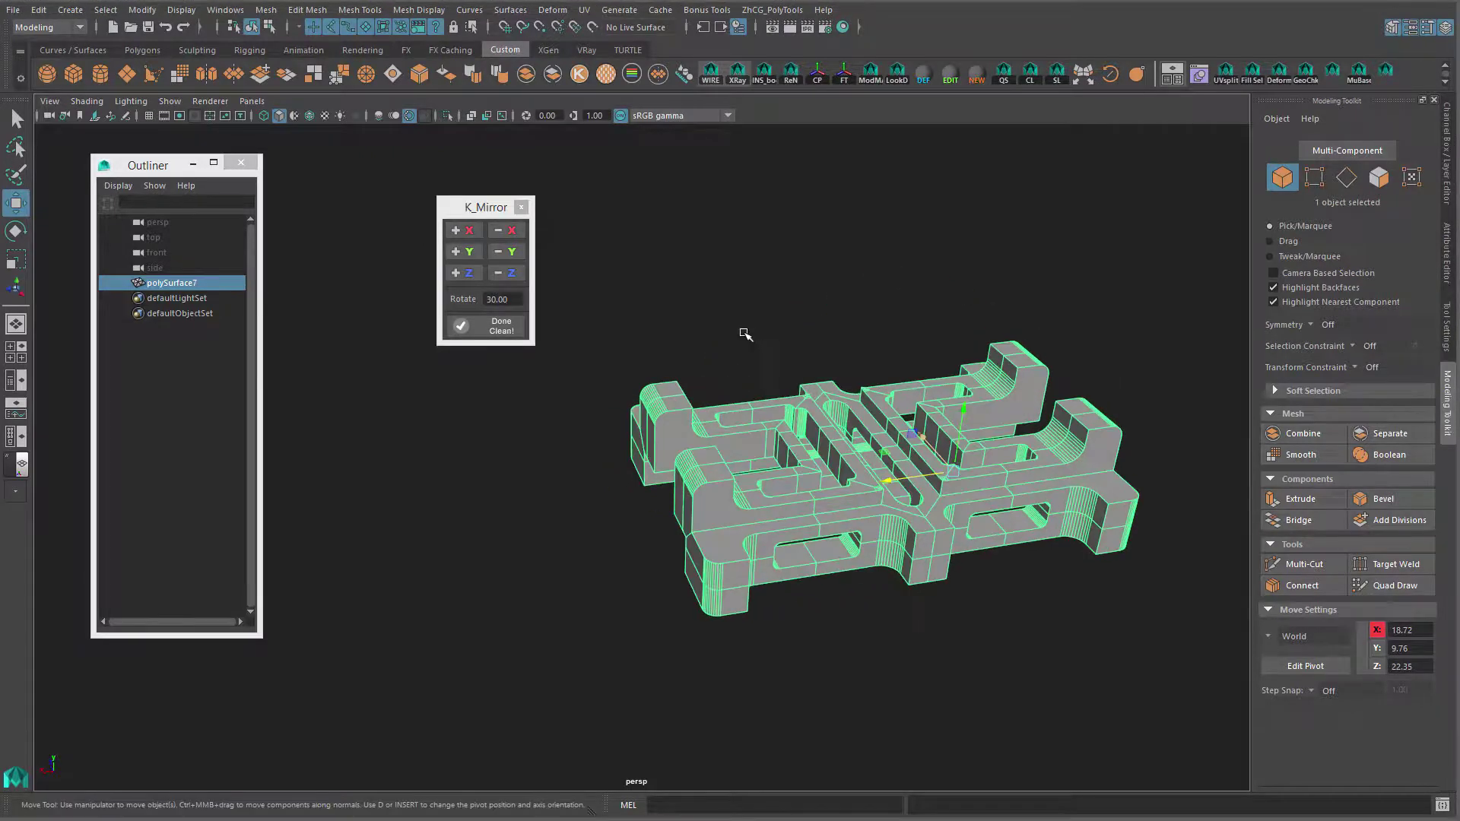
- Step-rotate polySurface7 three times about +Y by 30 degrees and show the viewport grid
left_click(476, 249, "shift")
left_click(475, 248, "shift")
left_click(475, 248, "shift")
right_click_drag(541, 277, 330, 181, "alt")
left_click(149, 116)
left_click_drag(798, 374, 887, 342, "alt")
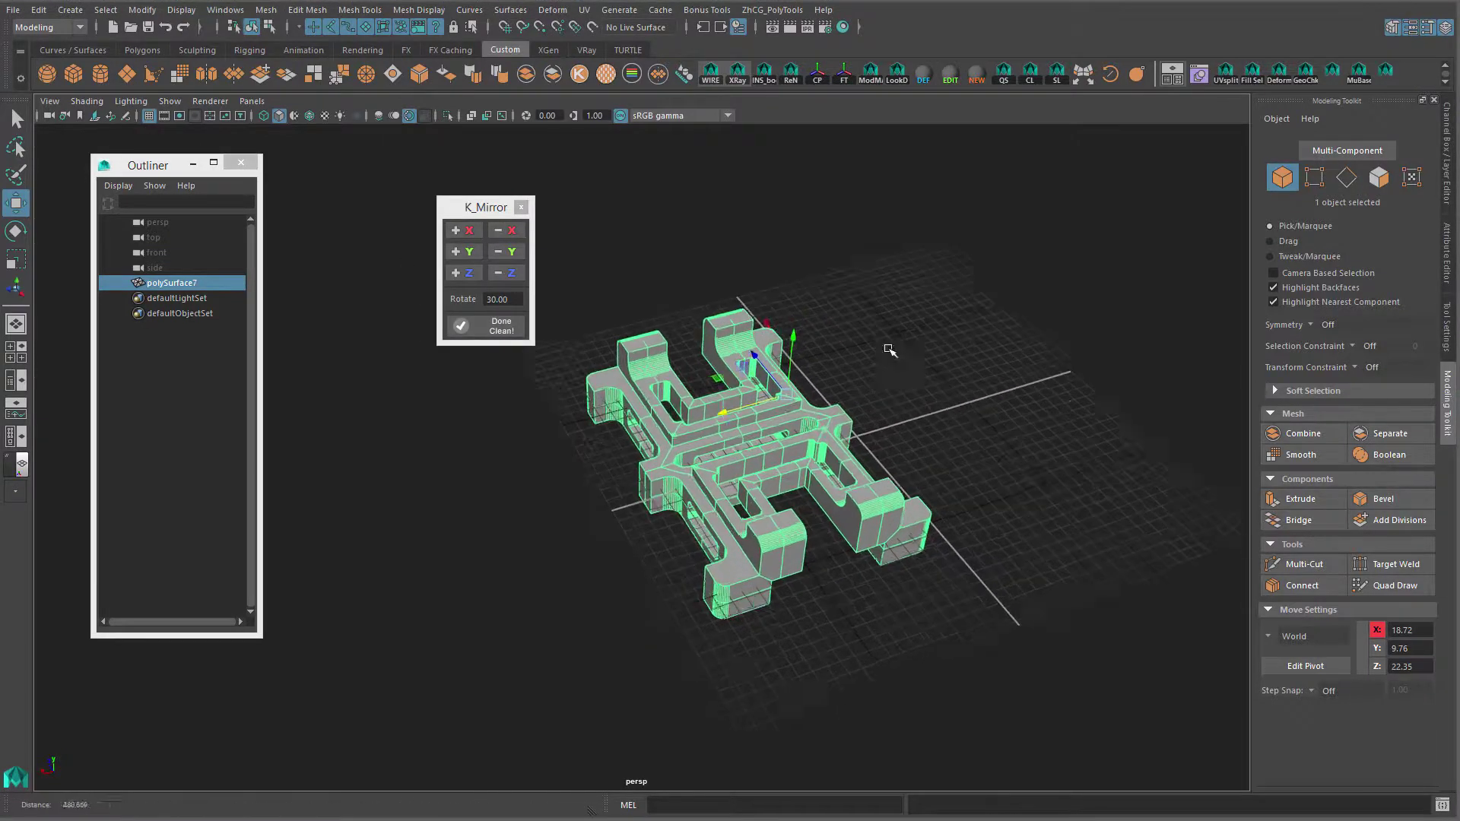
- Step-rotate polySurface7 three times about -X by 30 degrees so it stands upright
left_click(499, 233, "shift")
left_click(500, 233, "shift")
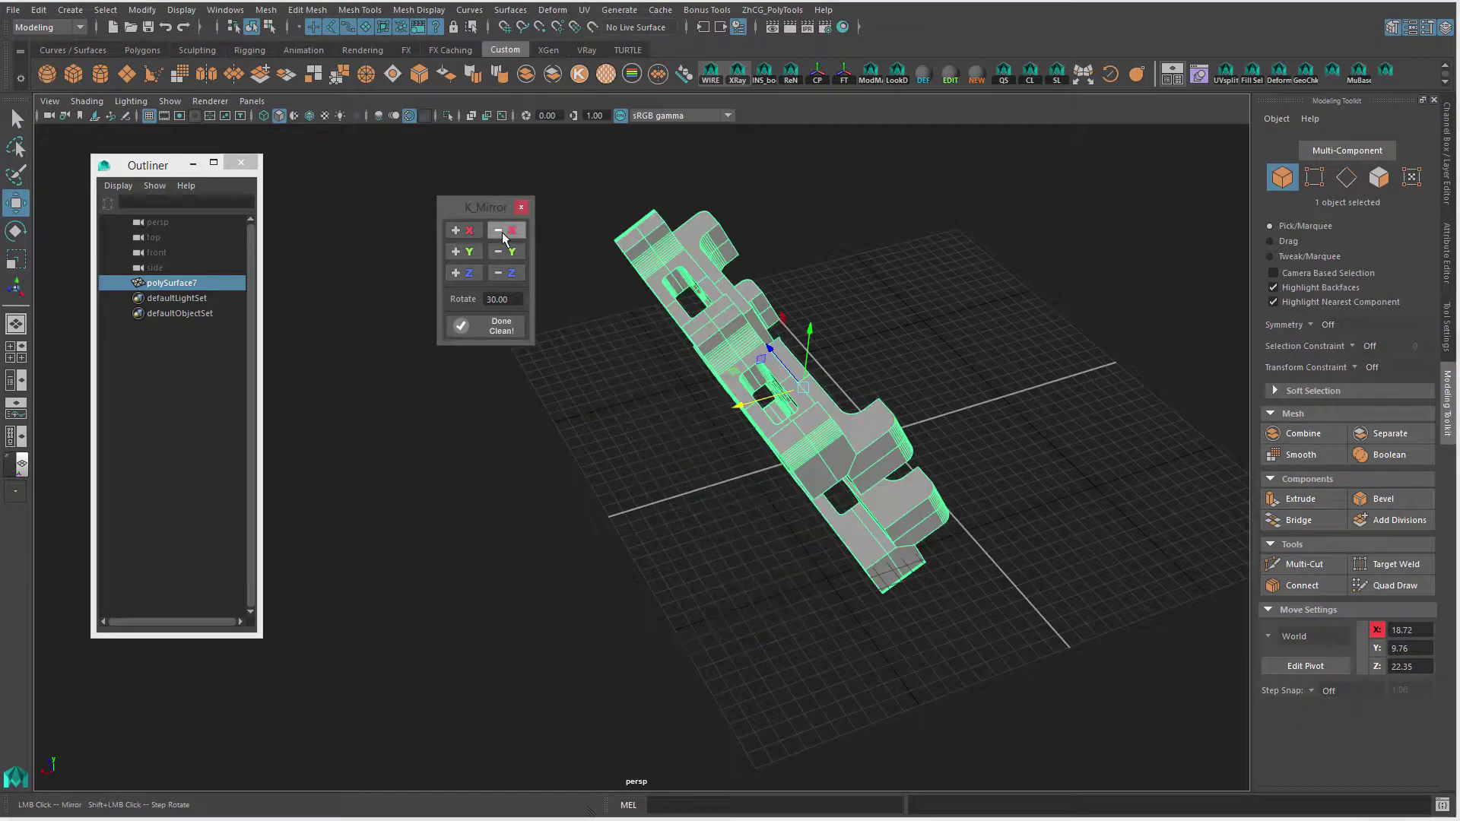
left_click(500, 232, "shift")
left_click_drag(824, 317, 532, 304, "alt")
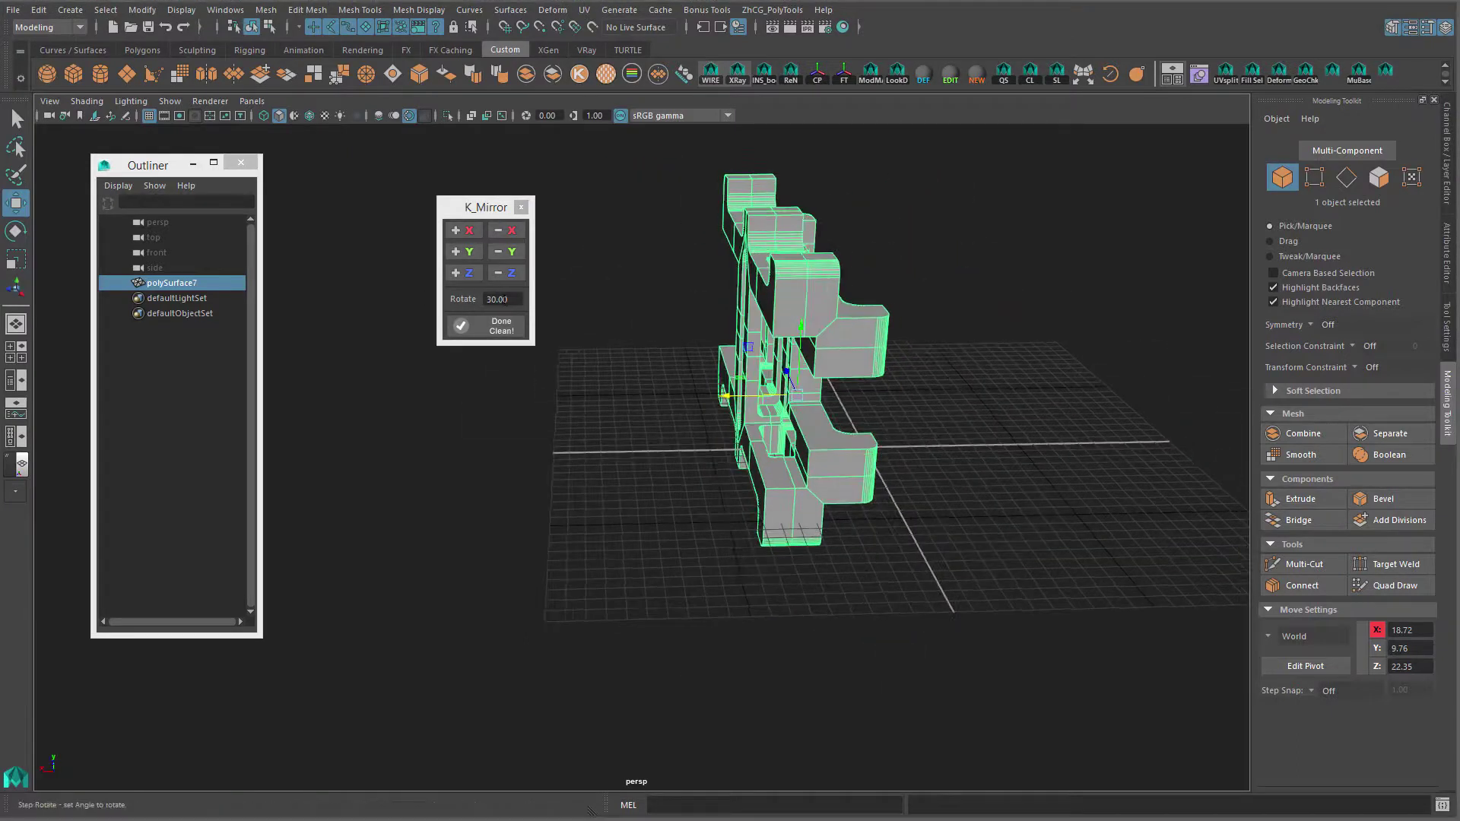
- Close and reopen the K_Mirror tool and set its Rotate step to 45 degrees
left_click(522, 207)
left_click(658, 74)
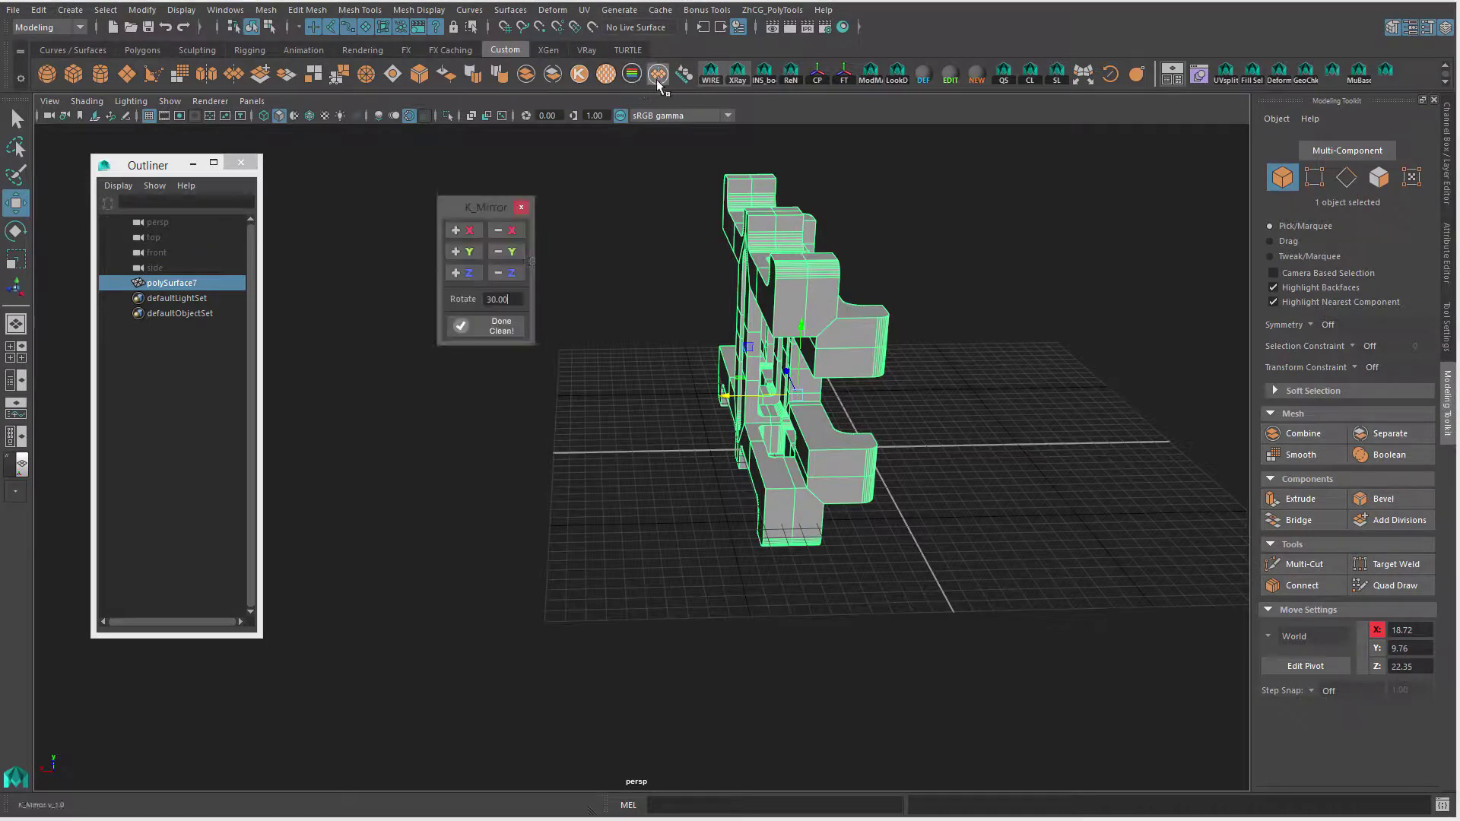
double_click(506, 299)
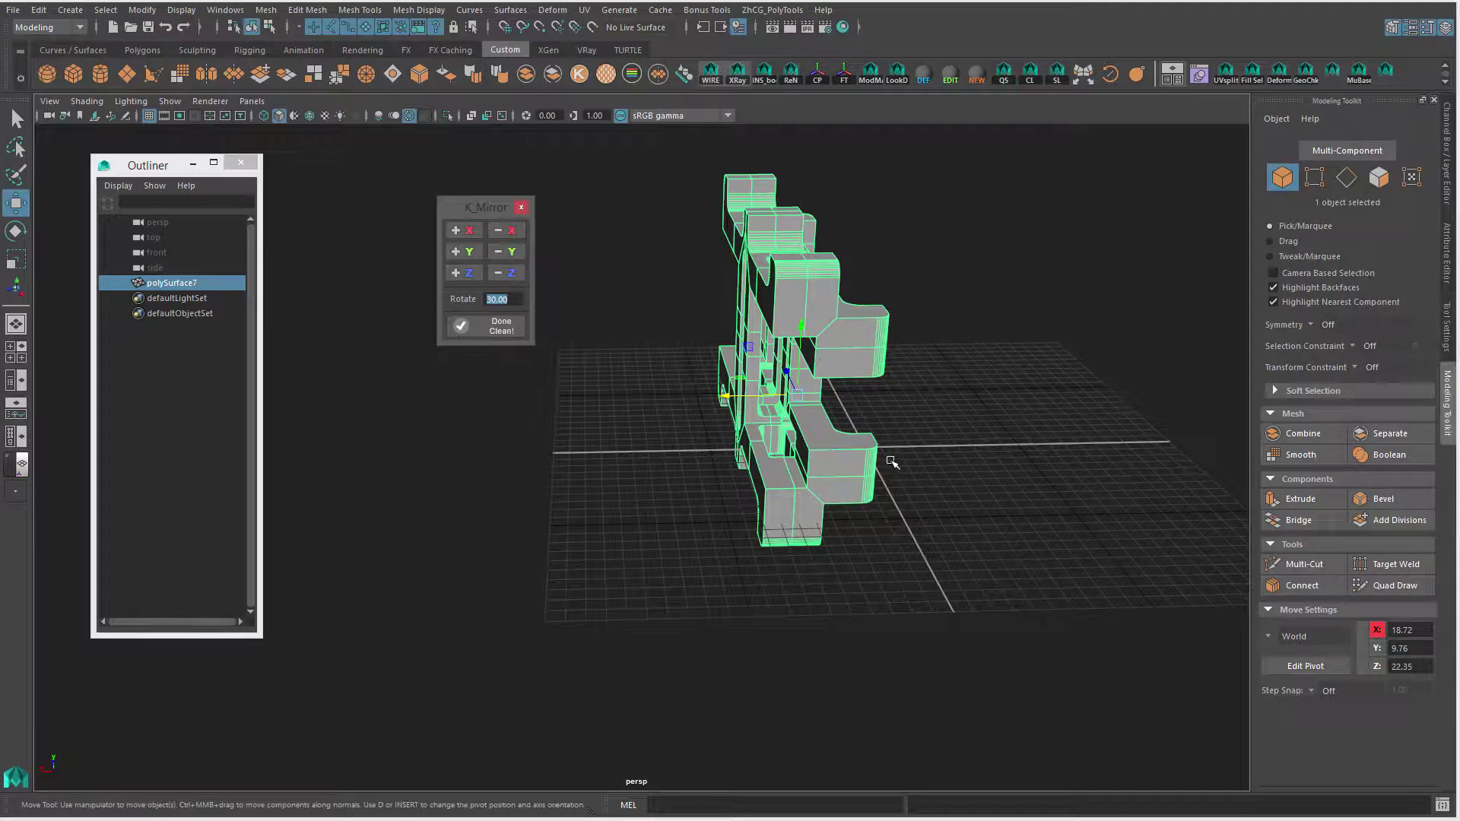
left_click(521, 207)
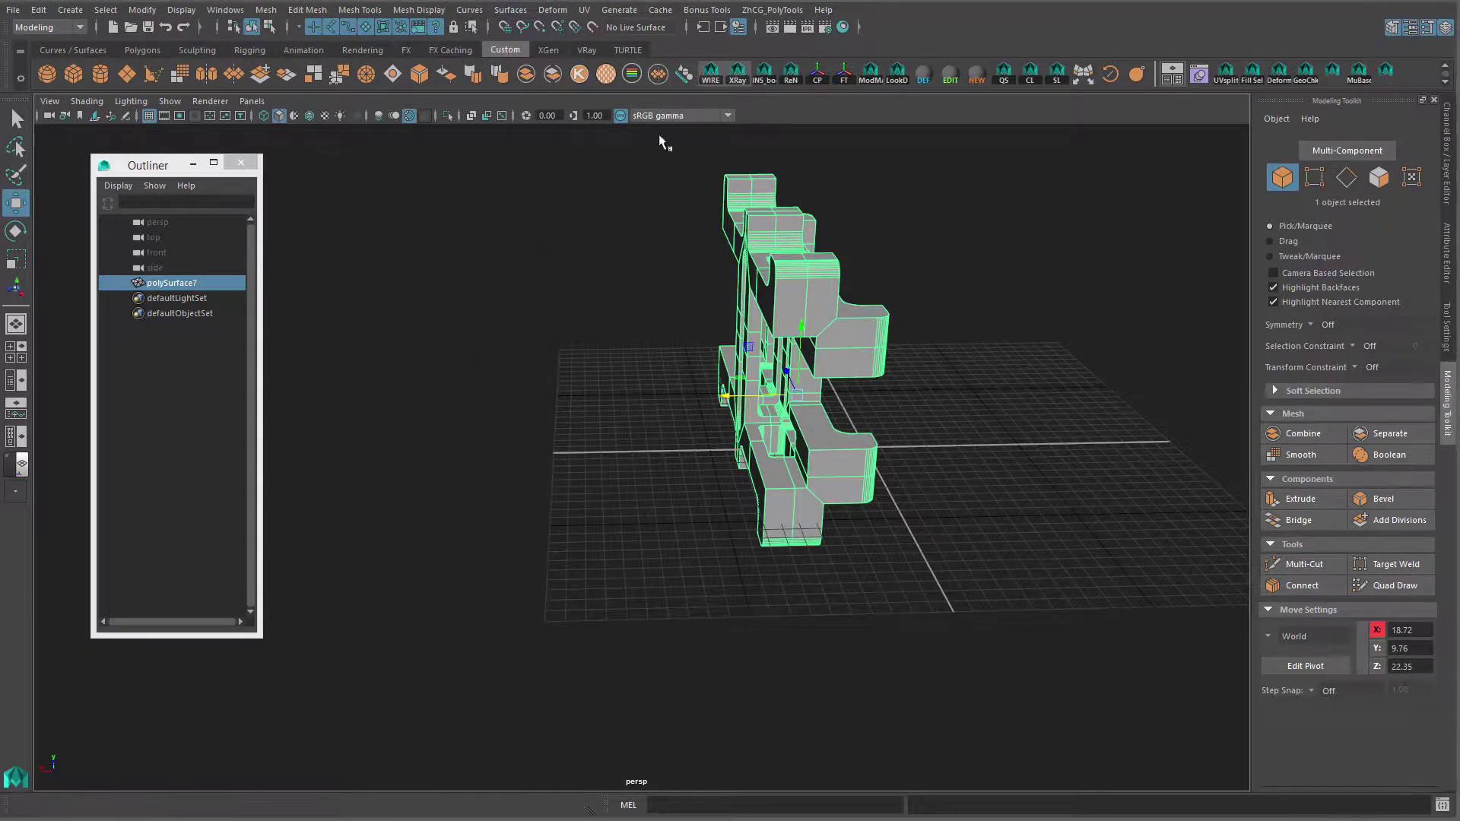
- Mirror polySurface7 across +X with K_Mirror and move the new cut plane to about X 39.10
left_click_drag(597, 310, 719, 297, "alt")
left_click(448, 239)
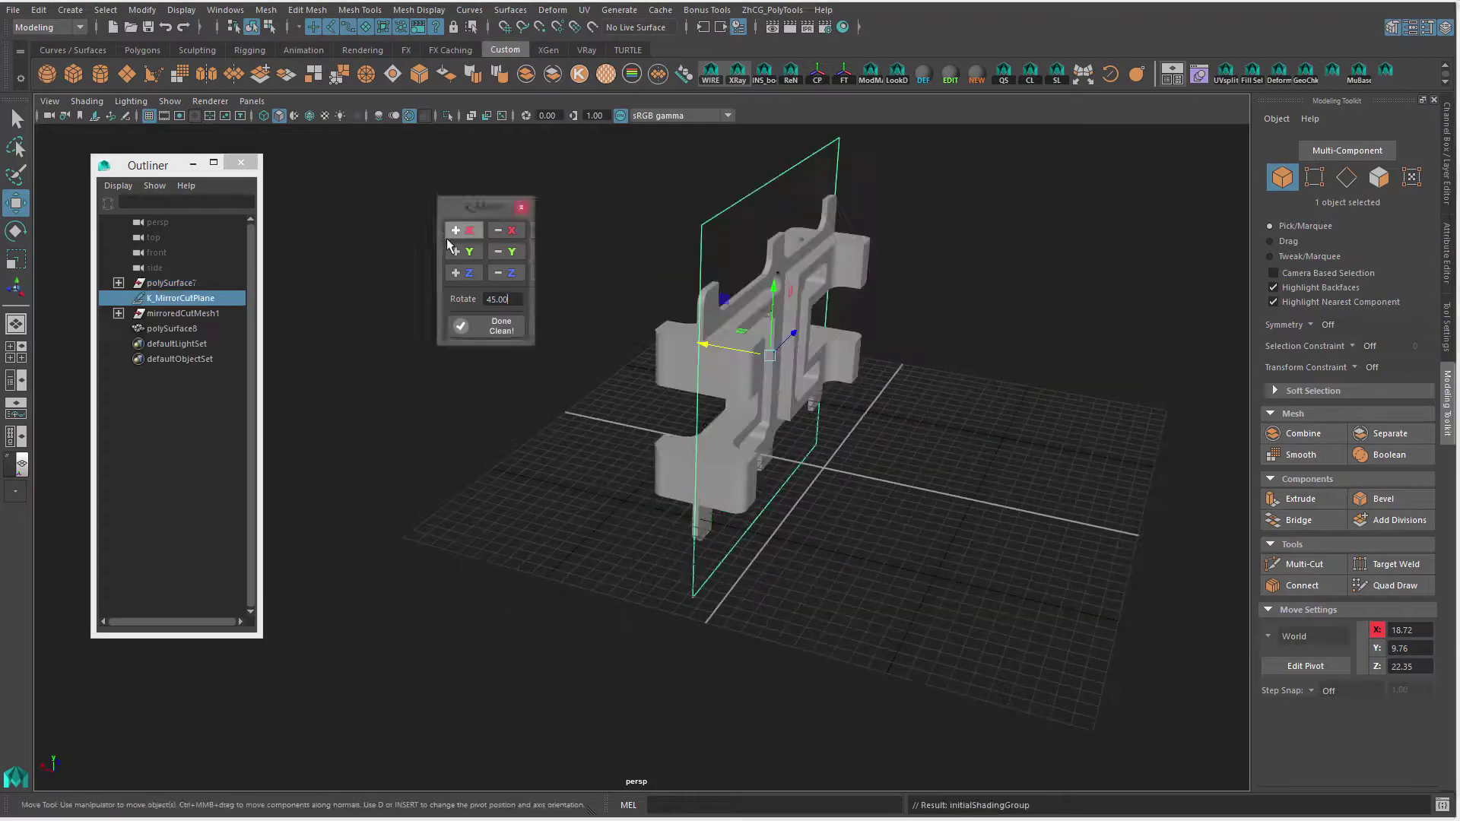
mouse_move(951, 304)
left_mouse_down("alt")
mouse_move(1014, 322)
mouse_move(940, 318)
left_mouse_up("alt")
middle_click_drag(941, 318, 966, 318)
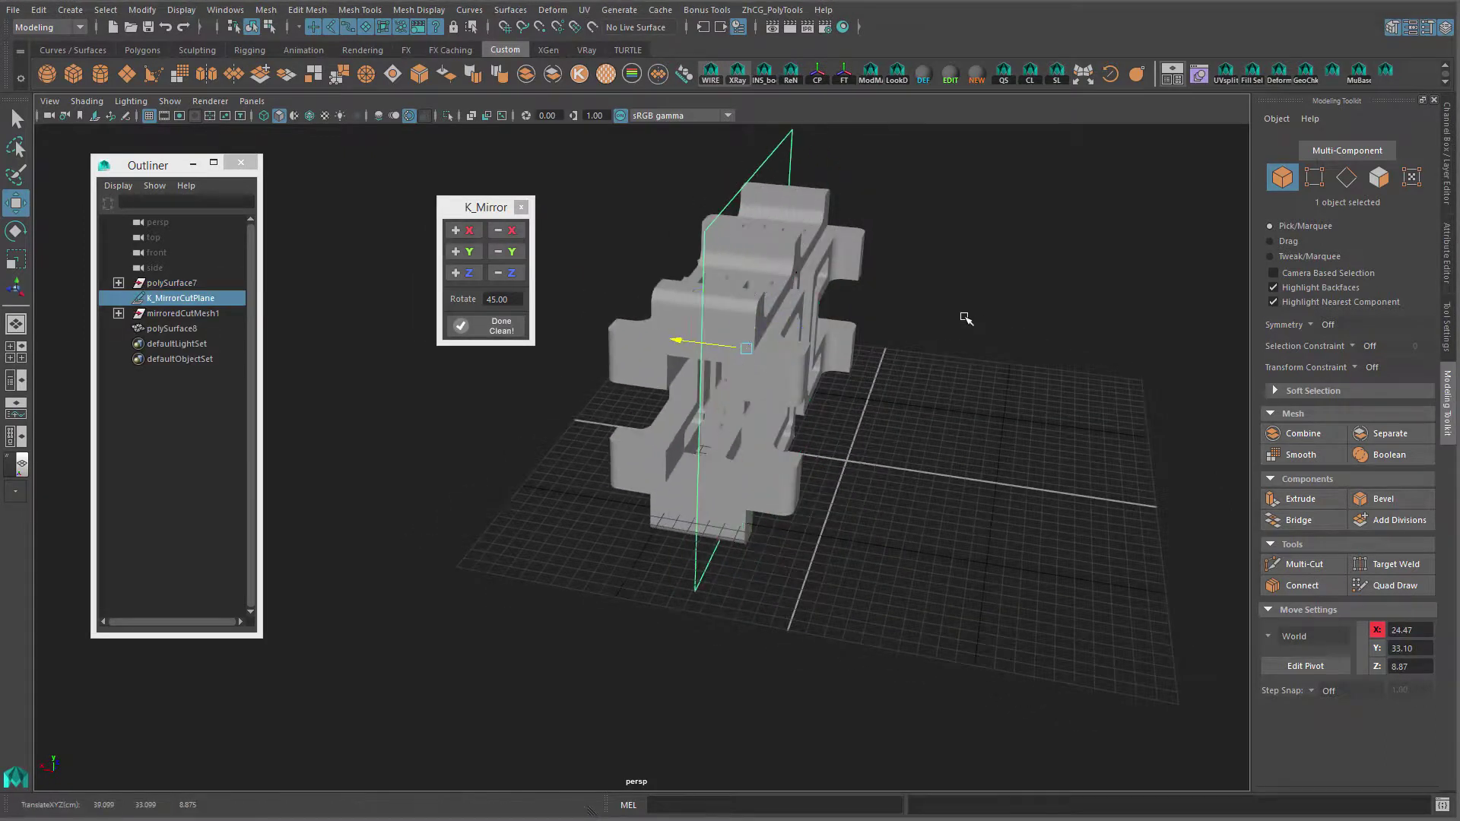
- Select the mirrored body polySurface8 and run Done Clean! on it
mouse_move(845, 310)
left_mouse_down("alt")
mouse_move(942, 306)
mouse_move(682, 320)
left_mouse_up("alt")
right_click_drag(741, 315, 692, 315, "alt")
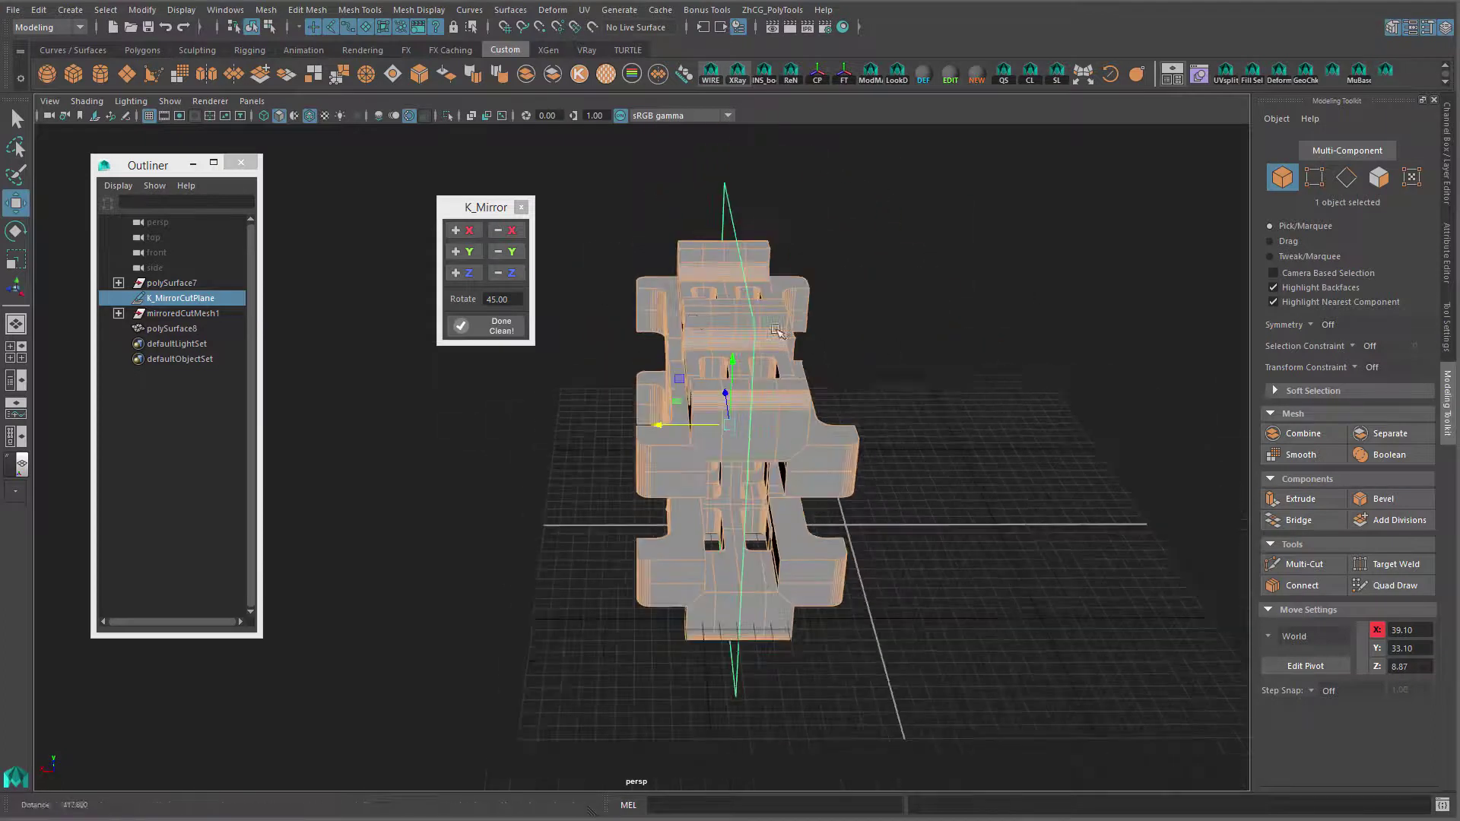
left_click(692, 318)
left_click(523, 329)
- Duplicate polySurface8 and move the copy along X to about -43.54
mouse_move(619, 339)
left_mouse_down("alt")
mouse_move(919, 339)
mouse_move(940, 349)
mouse_move(818, 339)
mouse_move(1046, 414)
left_mouse_up("alt")
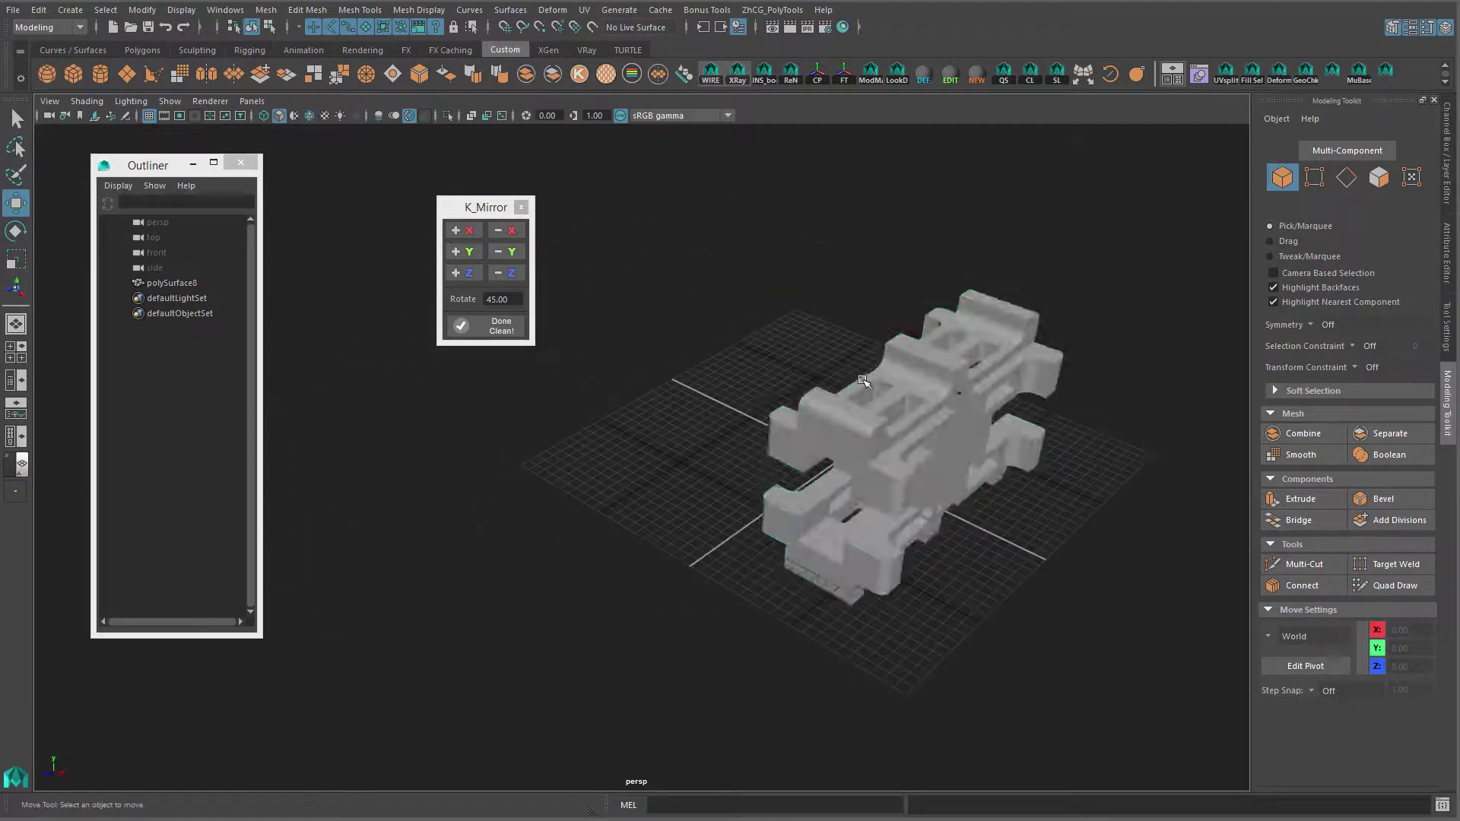
left_click(1045, 415)
key("ctrl+d")
middle_click_drag(1099, 445, 958, 403)
left_click(883, 265)
left_click_drag(882, 266, 644, 197, "alt")
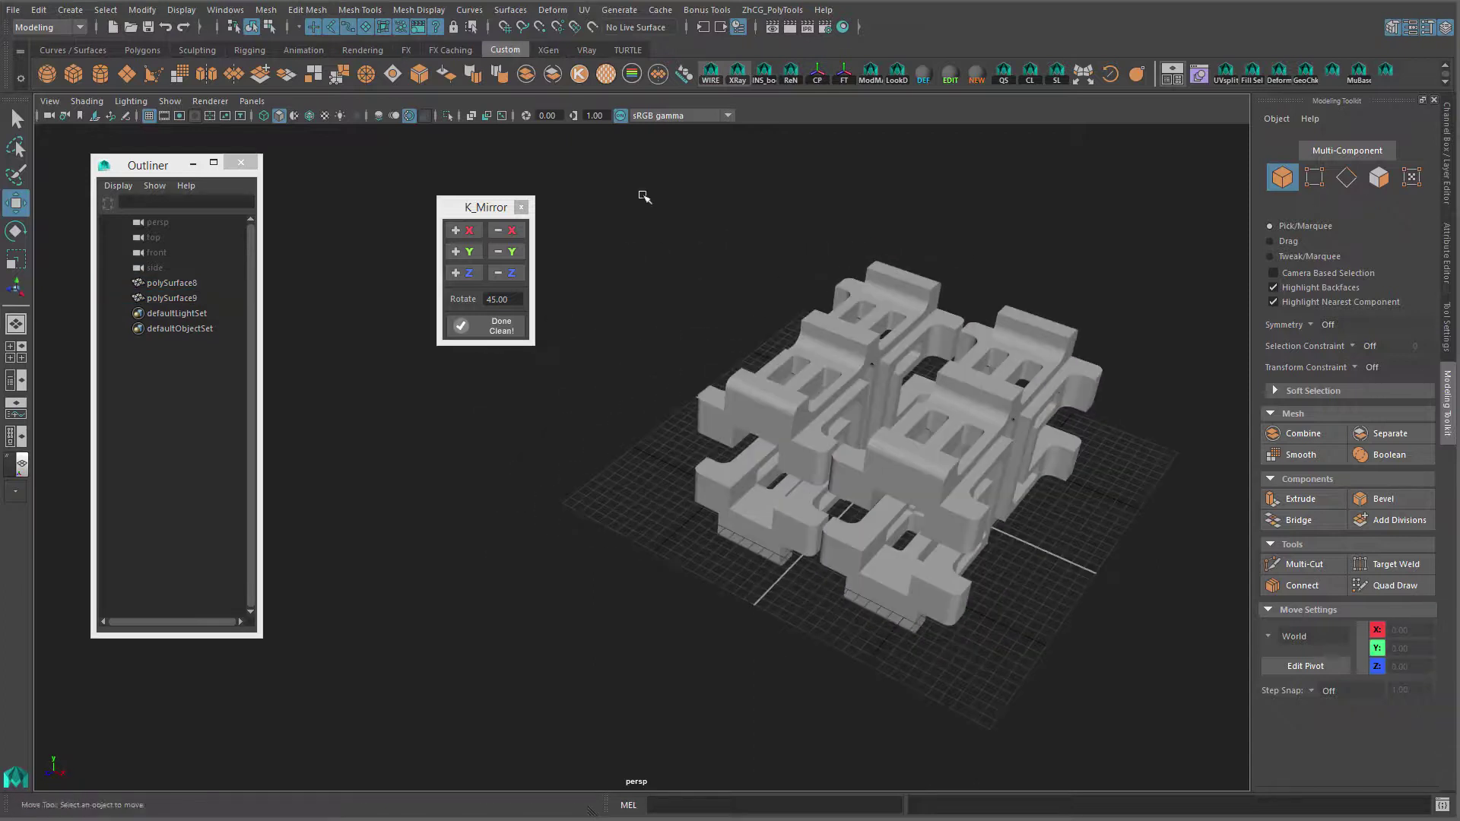
- Look up Maya's Mirror Cut command, then select both polySurface9 and polySurface8 and clear the selection
left_click(261, 10)
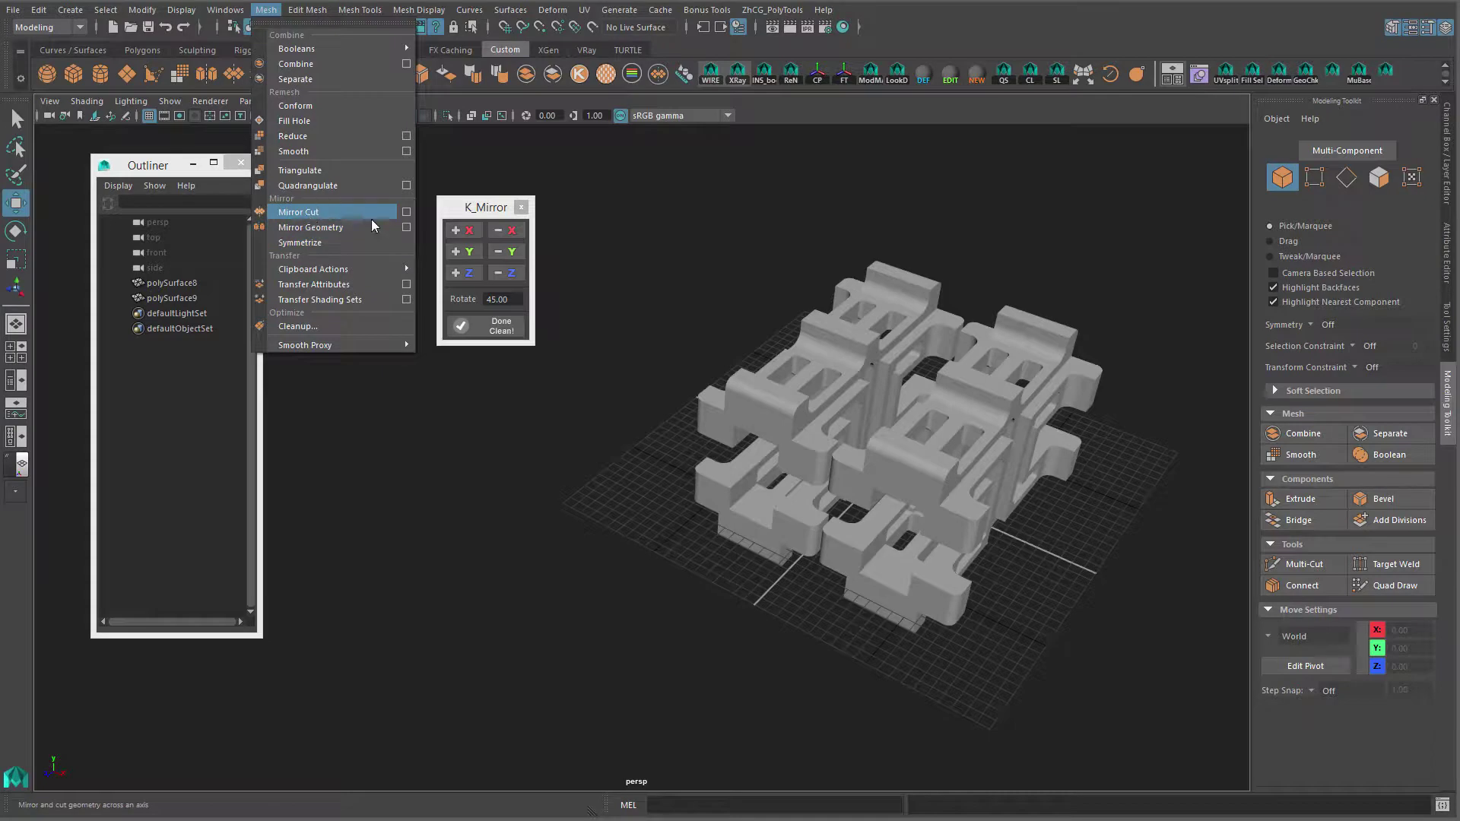
left_click(892, 295)
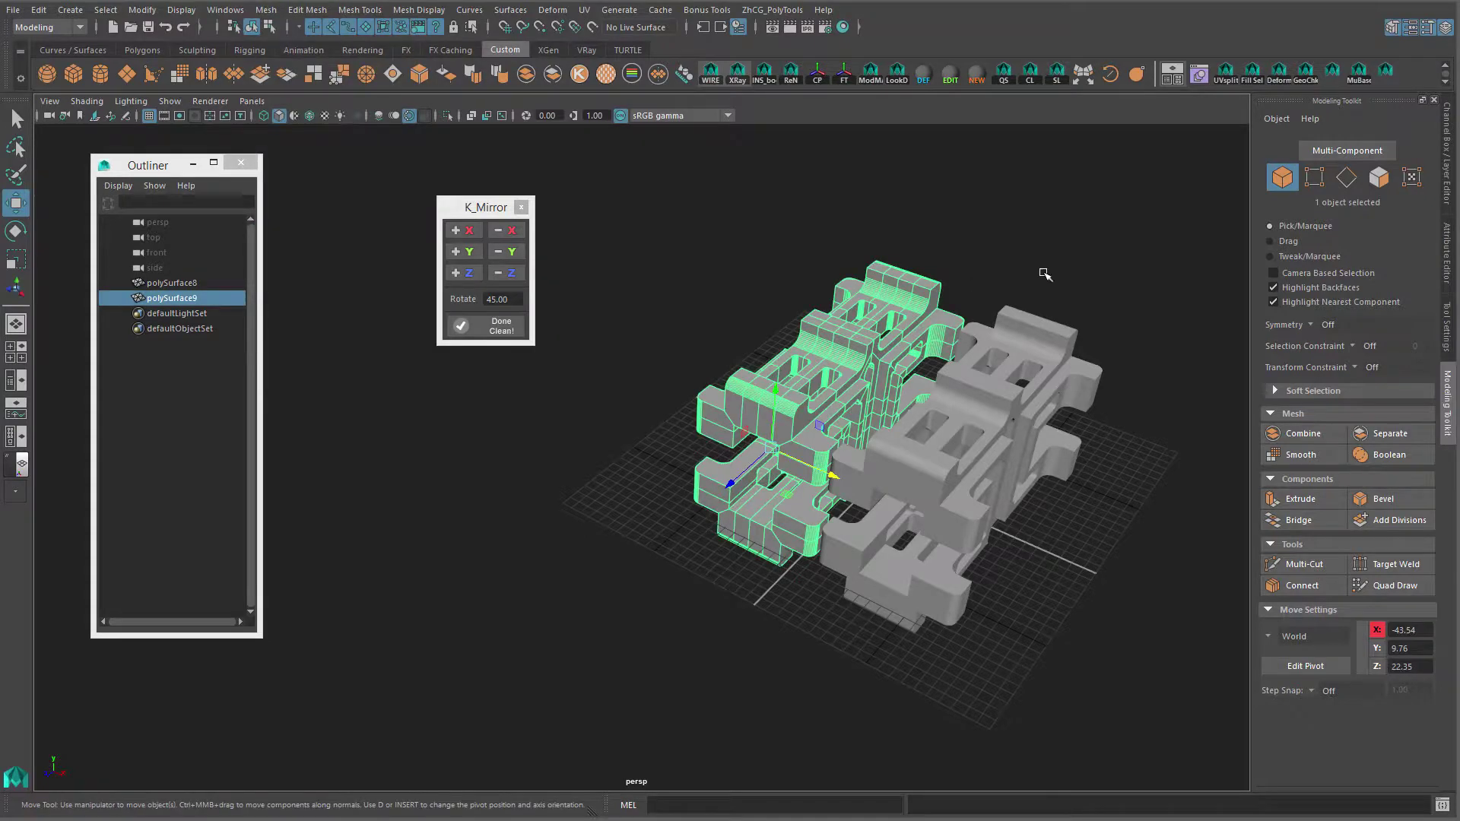
left_click(937, 350, "shift")
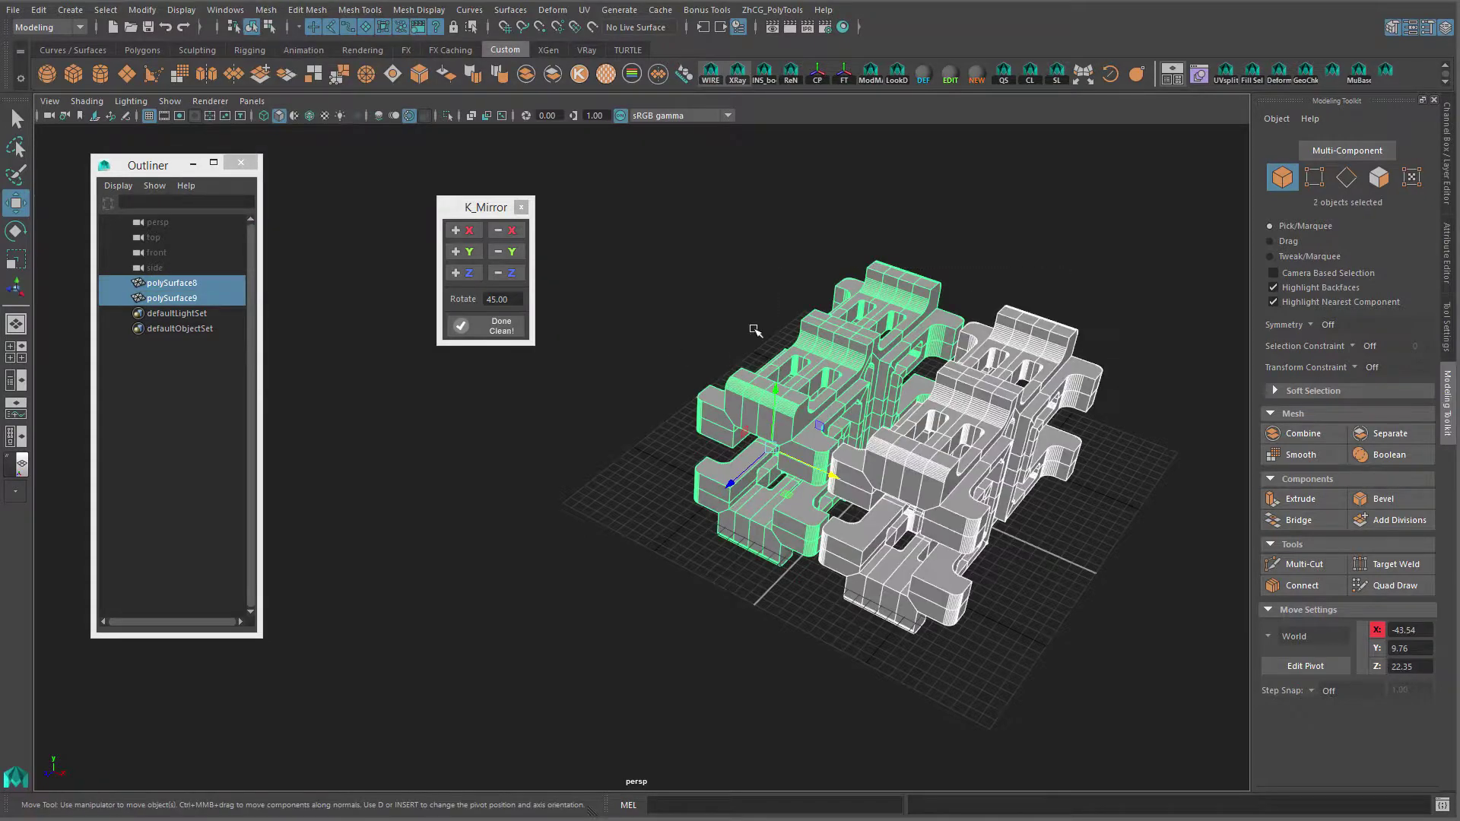
left_click_drag(675, 254, 958, 278, "alt")
left_click(689, 245)
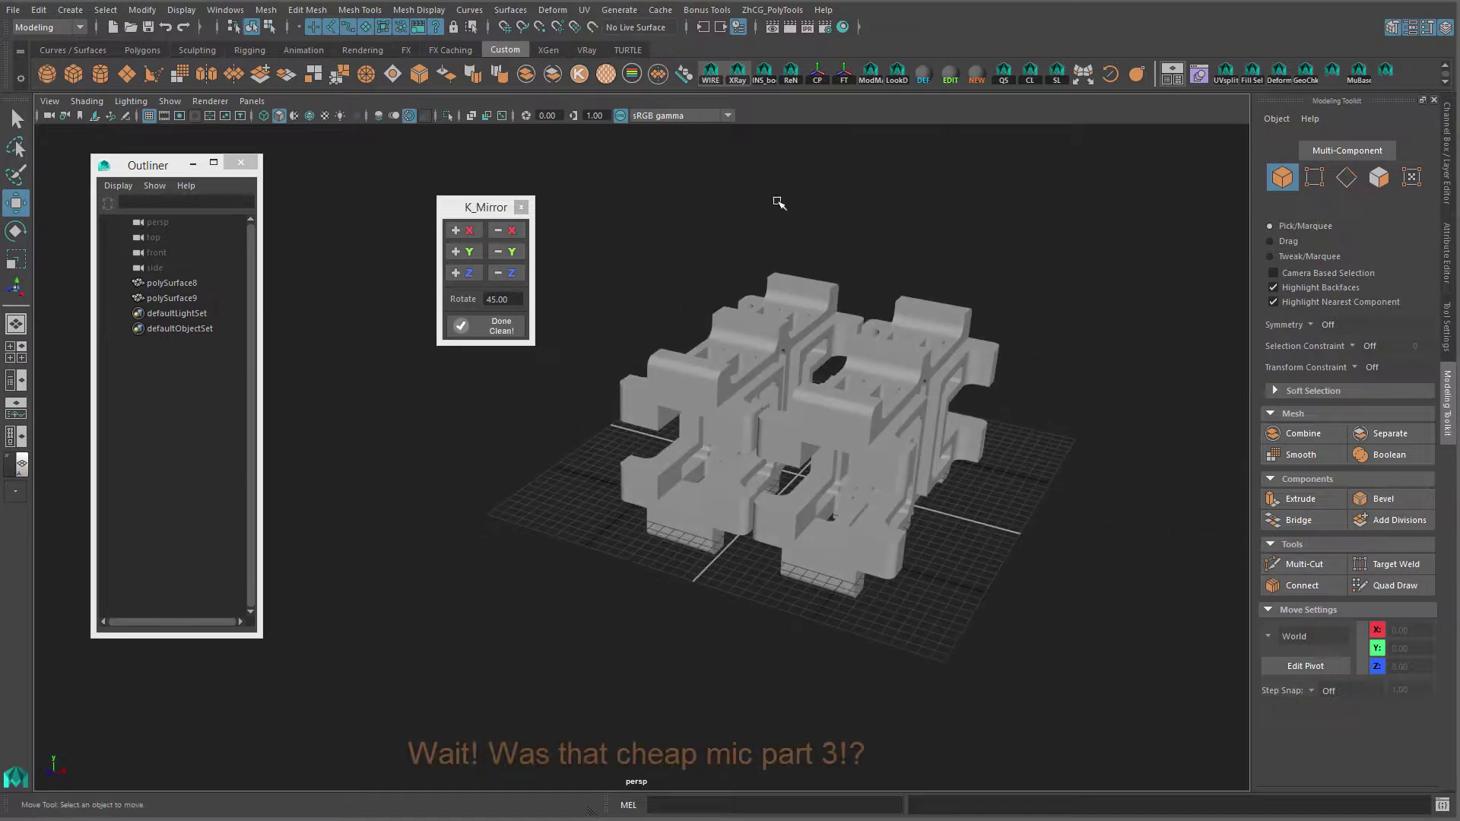
middle_click_drag(746, 228, 679, 316, "alt")
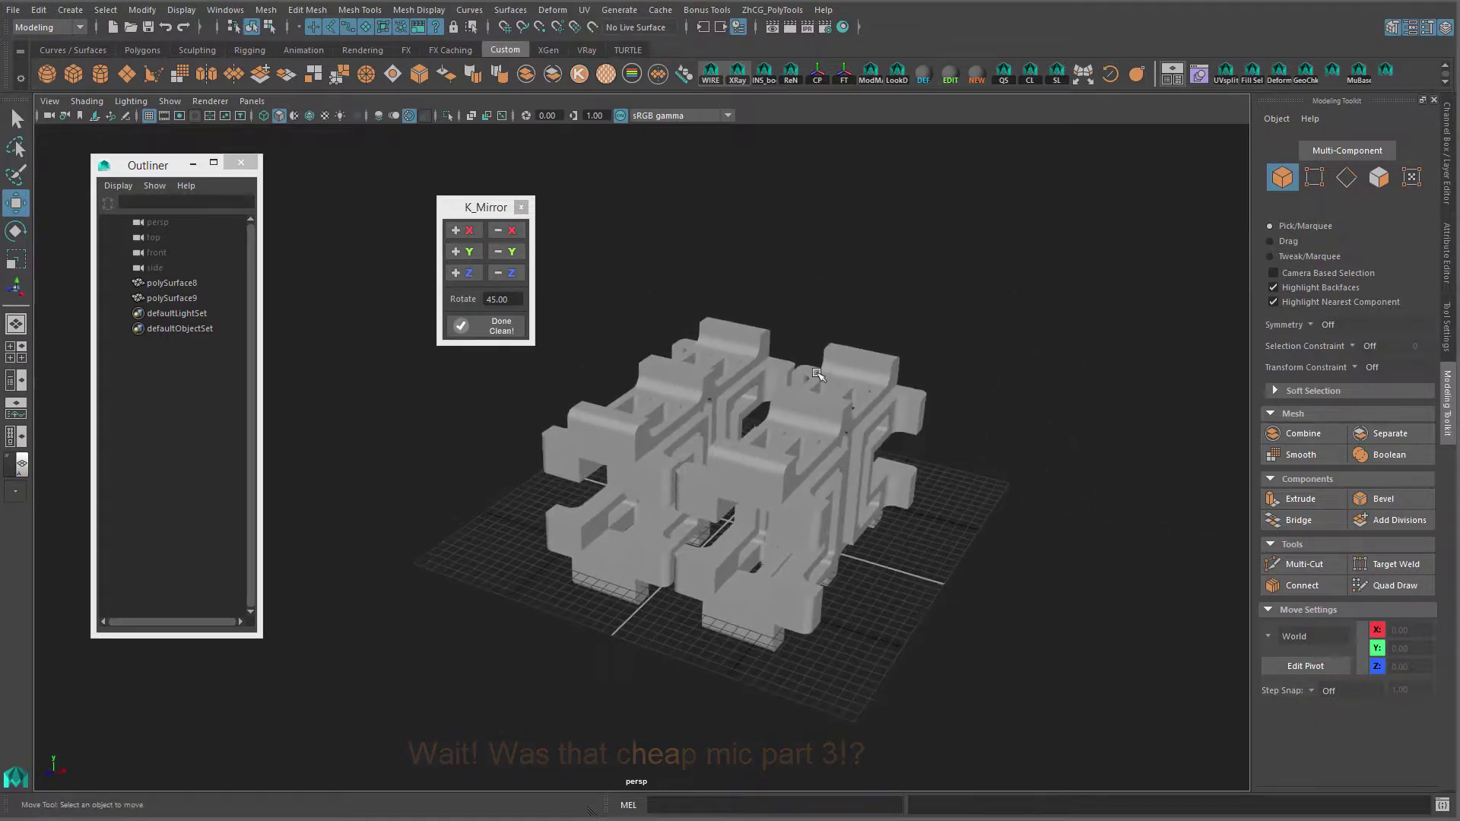
left_click_drag(978, 476, 995, 459, "alt")
middle_click_drag(995, 460, 961, 449, "alt")
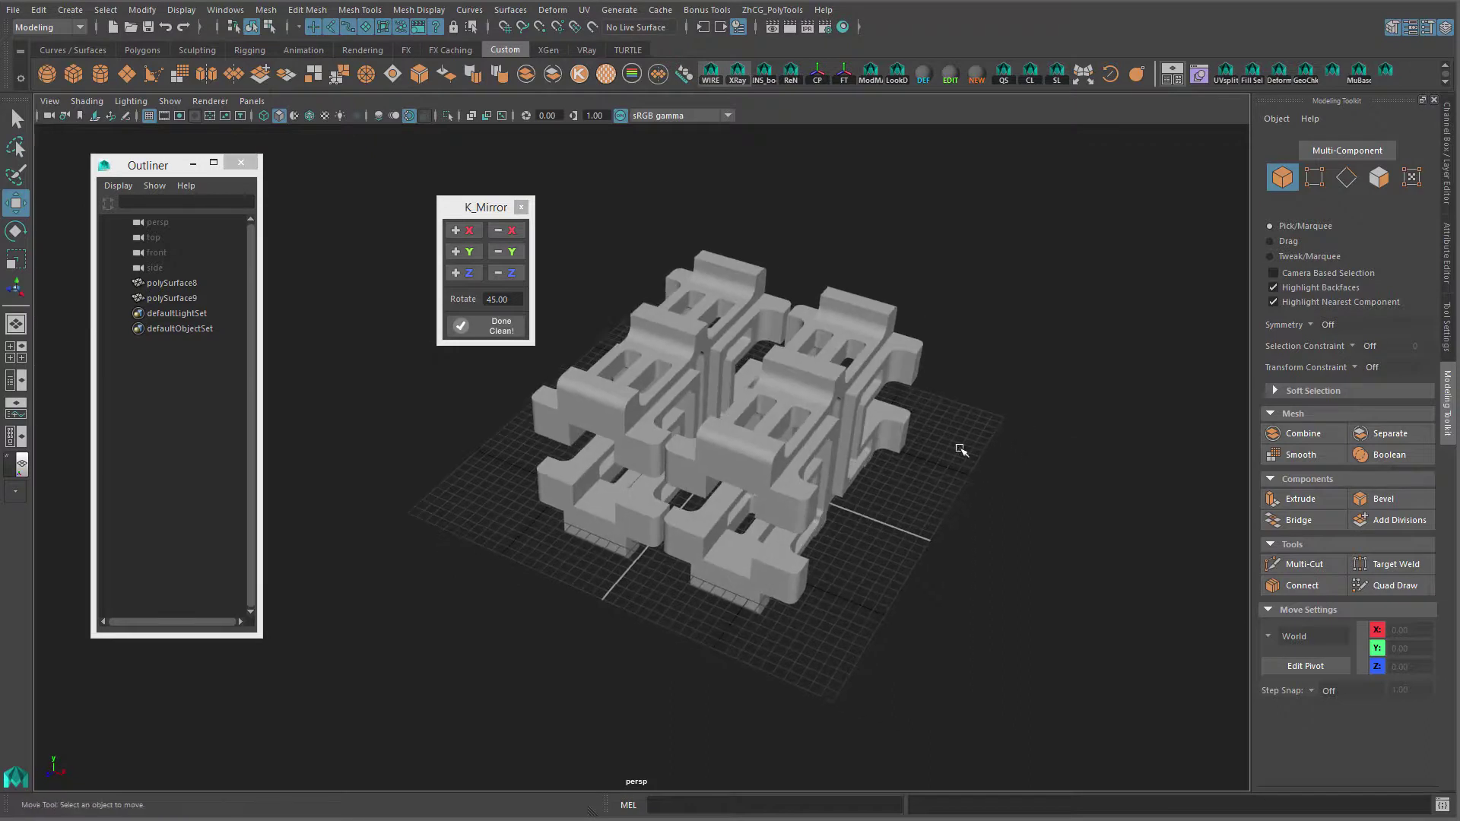
left_click_drag(403, 477, 464, 495, "alt")
- Switch to the browser, review the Mirror Tool page on Gumroad, and return to Maya
key("alt+Tab")
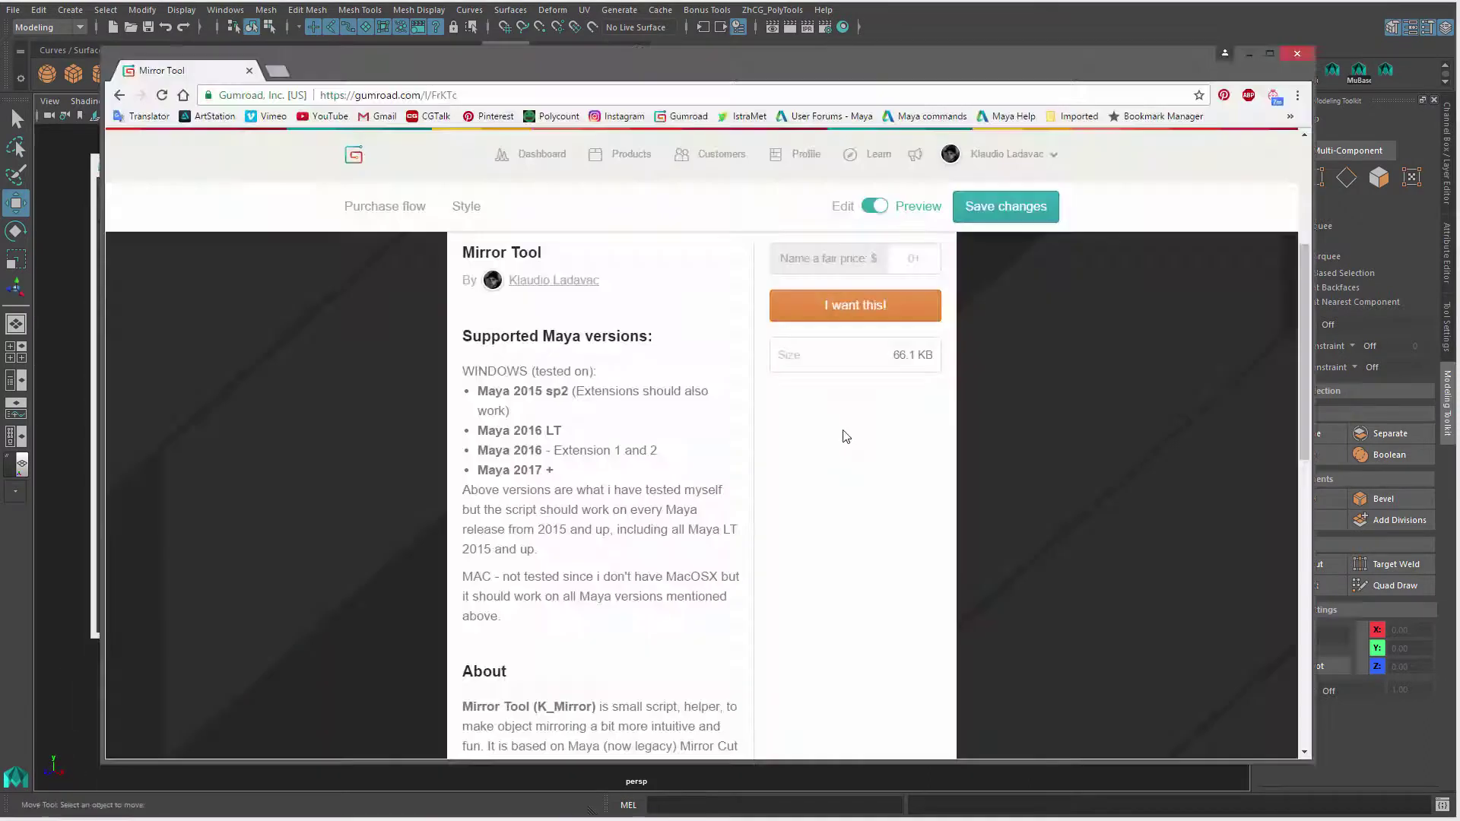
scroll(354, 460, "down", 10)
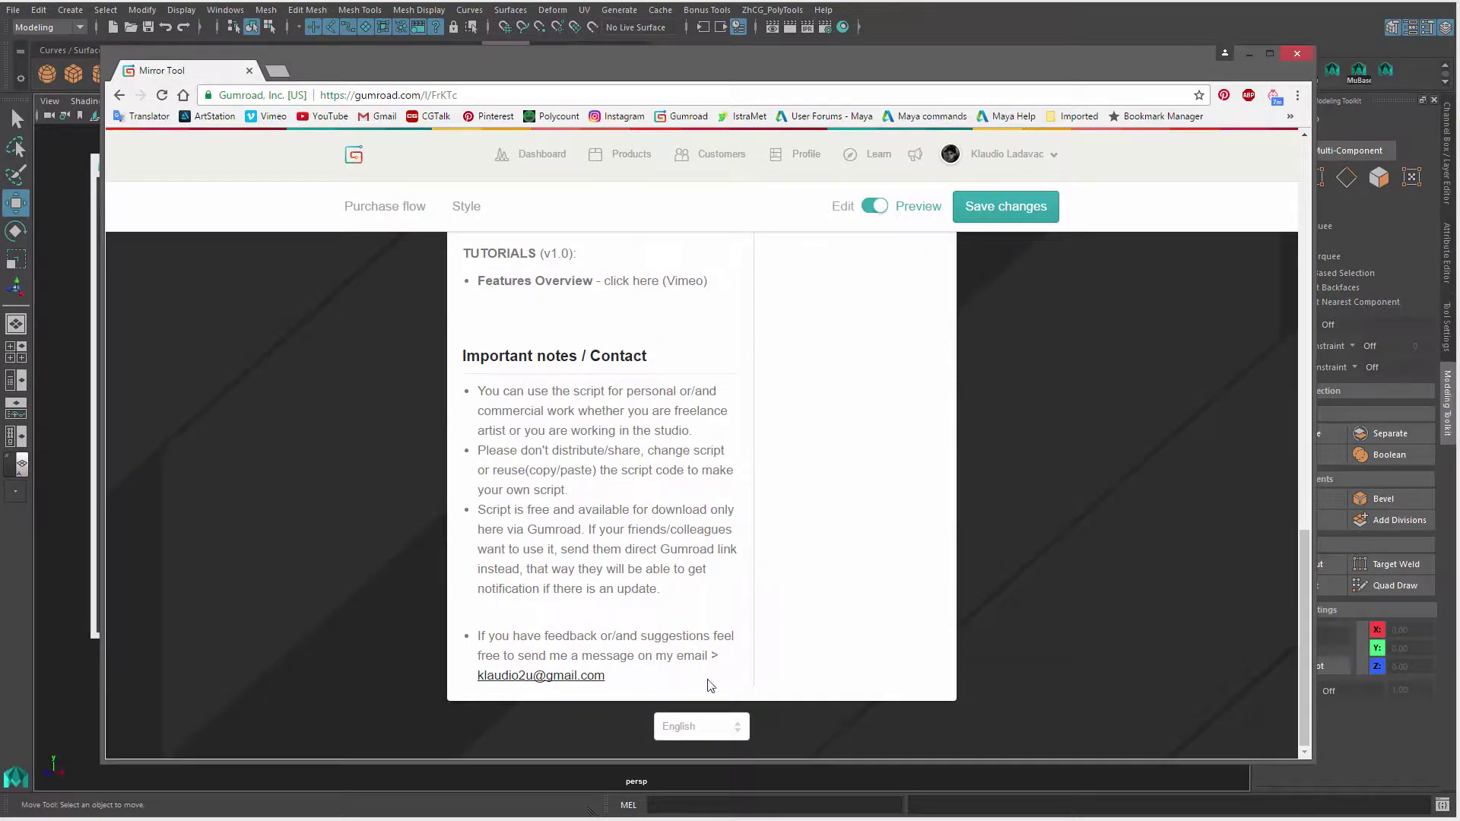
scroll(433, 551, "up", 10)
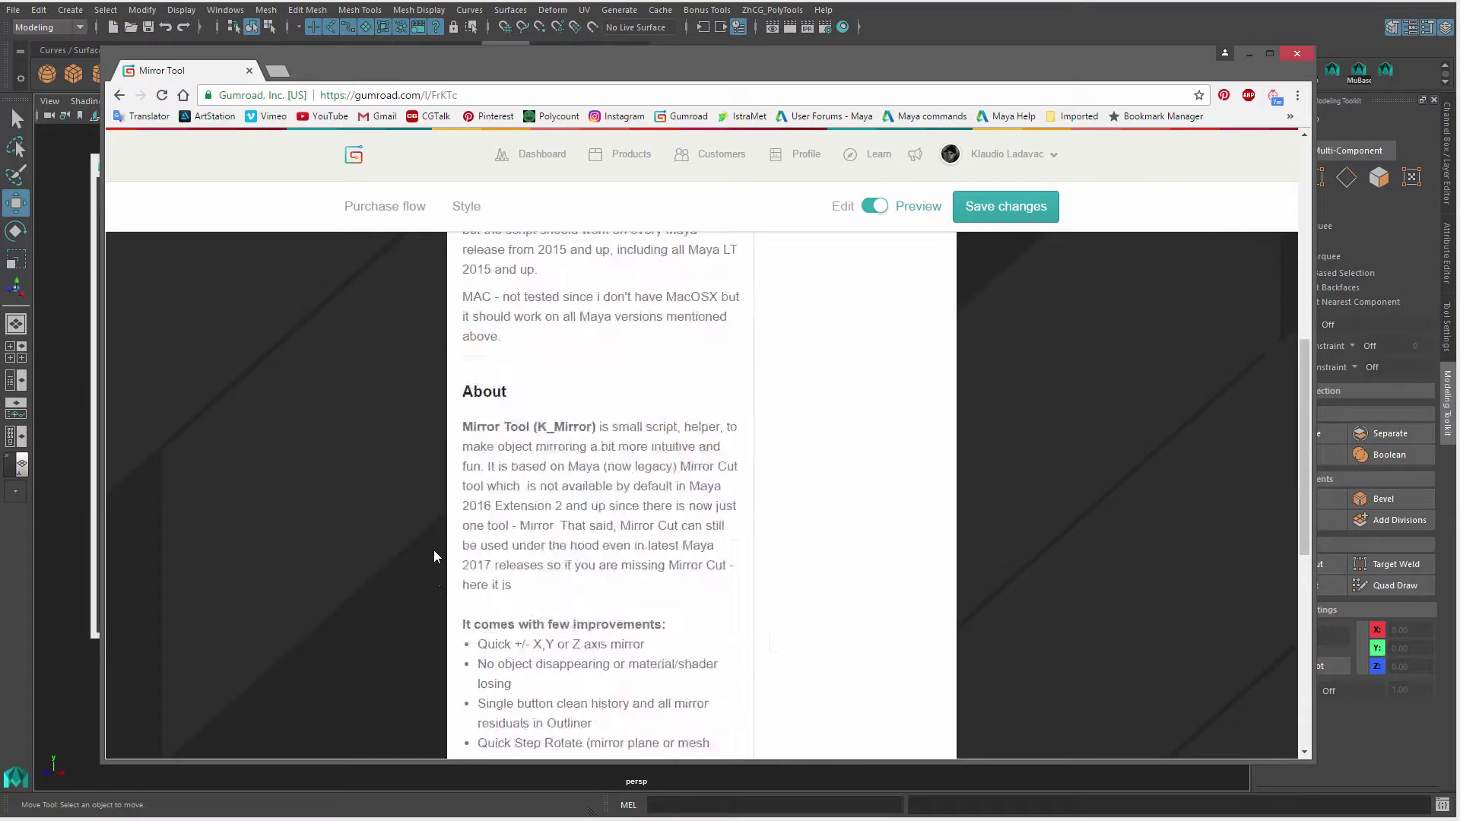
scroll(434, 549, "down", 5)
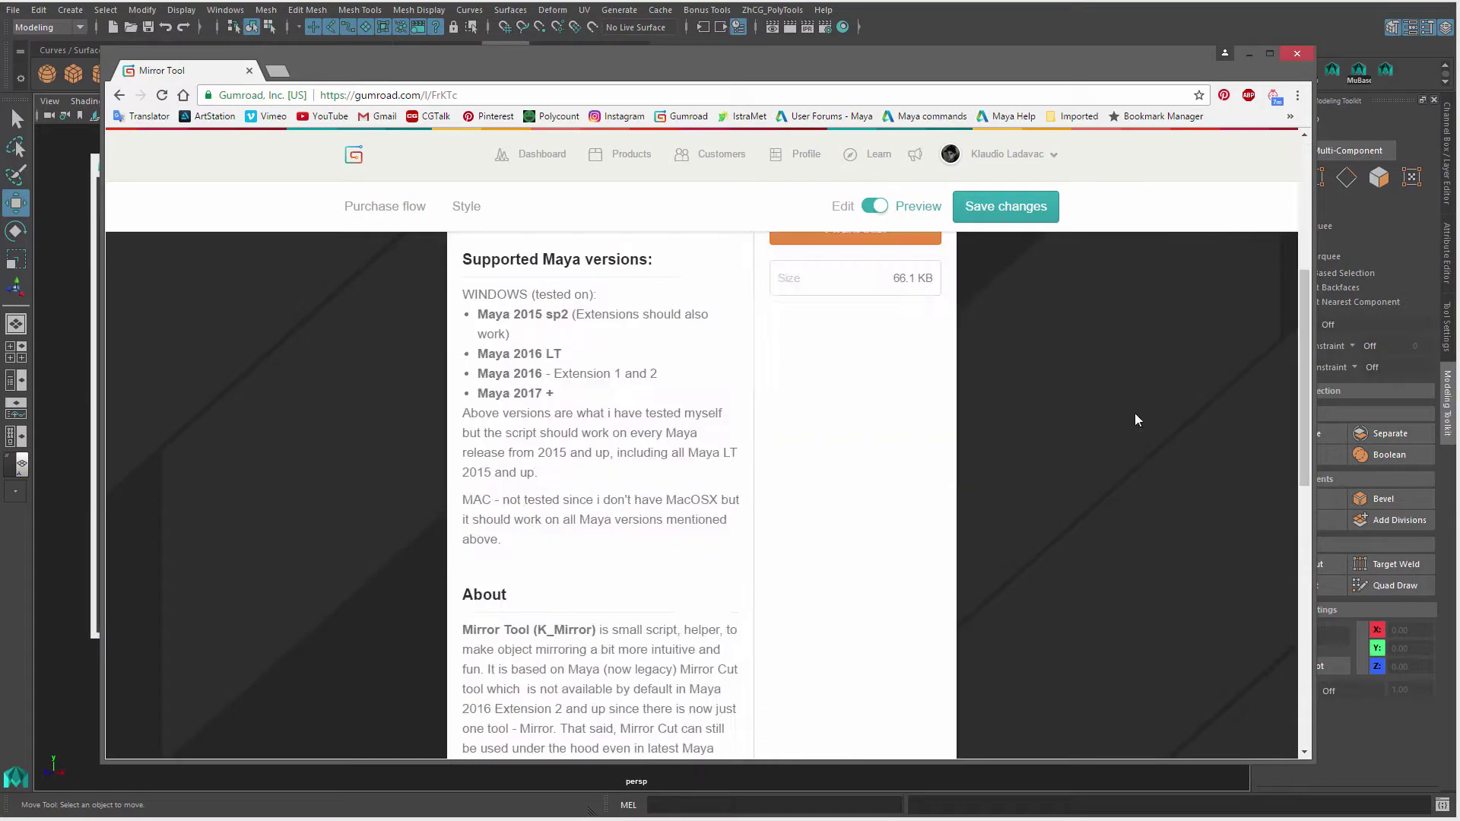
left_click(1247, 58)
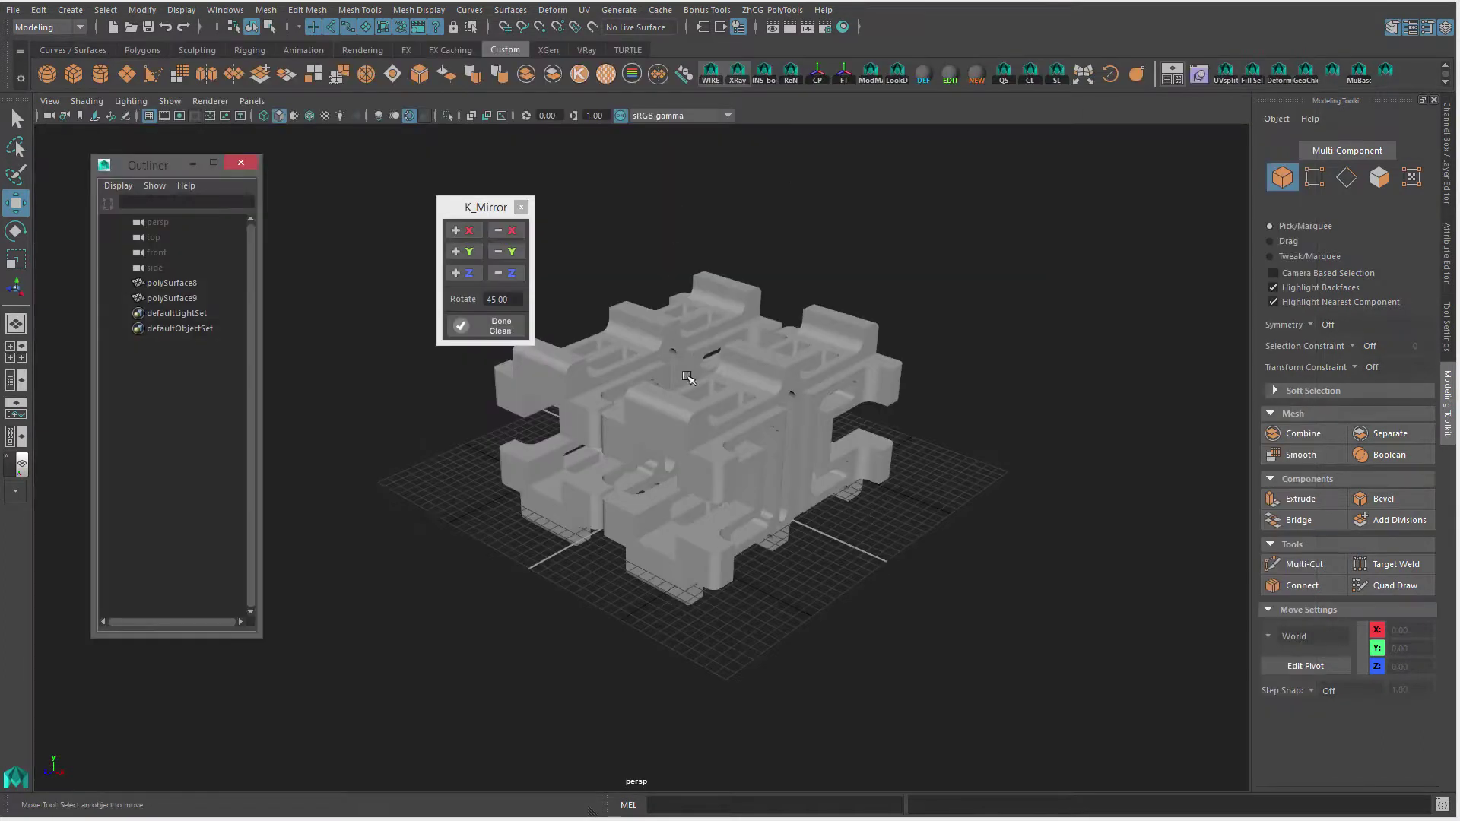